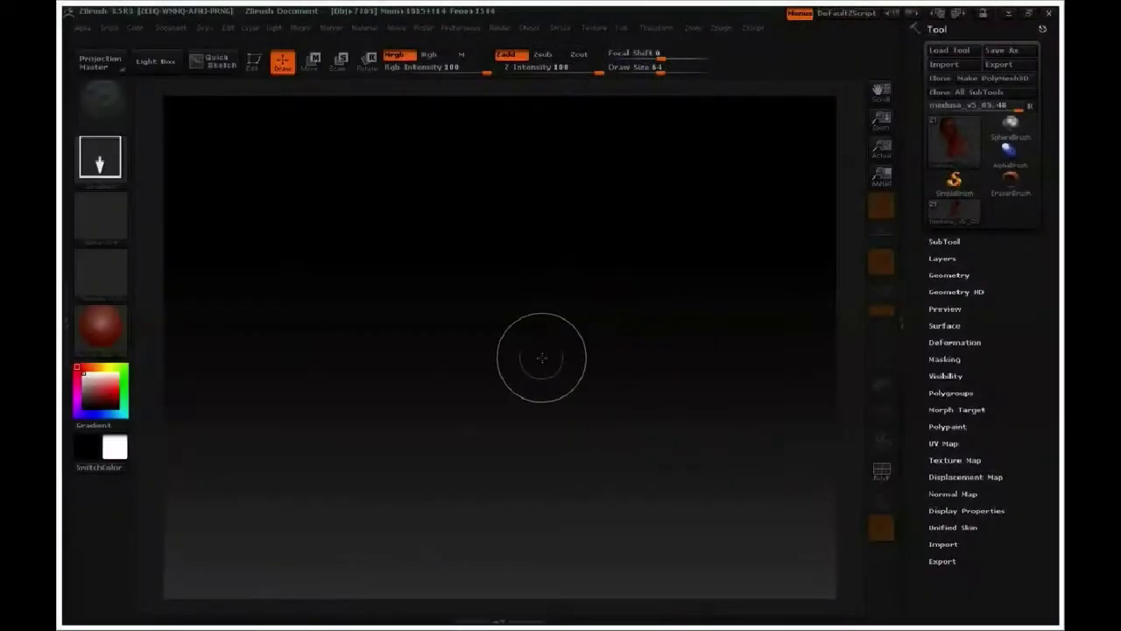
# Step: Place the Medusa model on the canvas, enter edit mode and apply the MatCap Gray material
pyautogui.moveTo(525, 309); pyautogui.dragTo(530, 486)
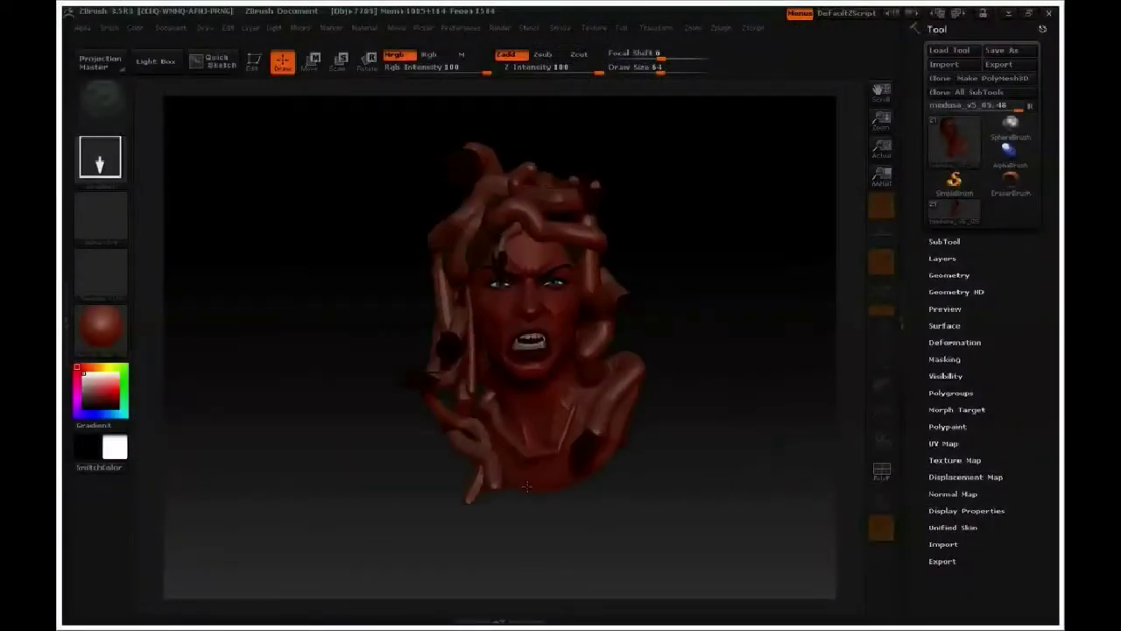
pyautogui.click(253, 61)
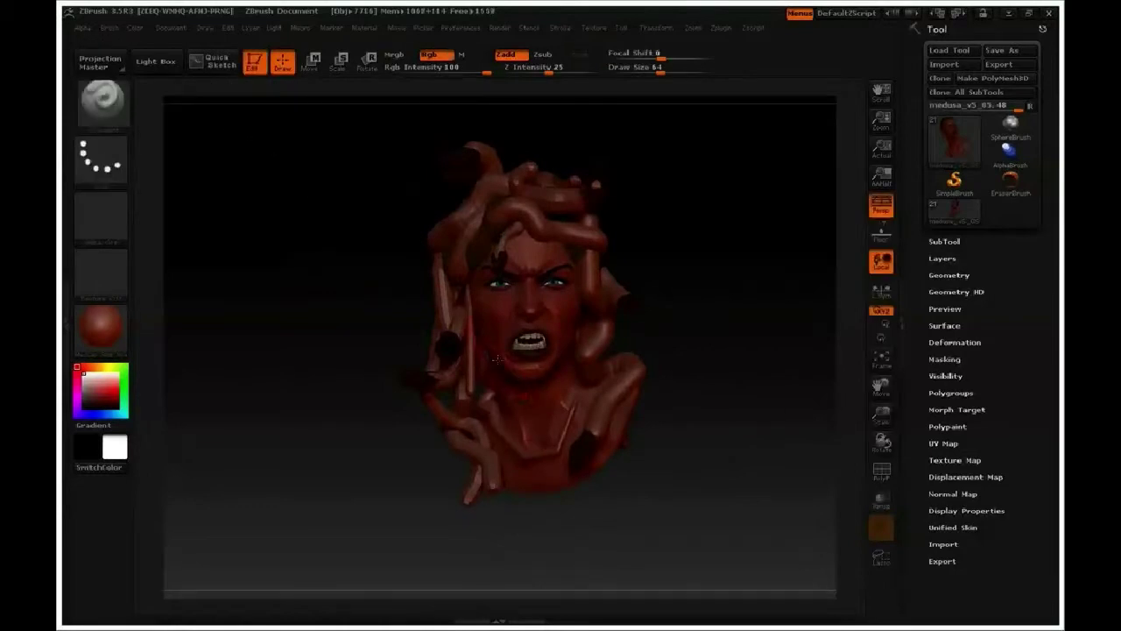
pyautogui.click(105, 337)
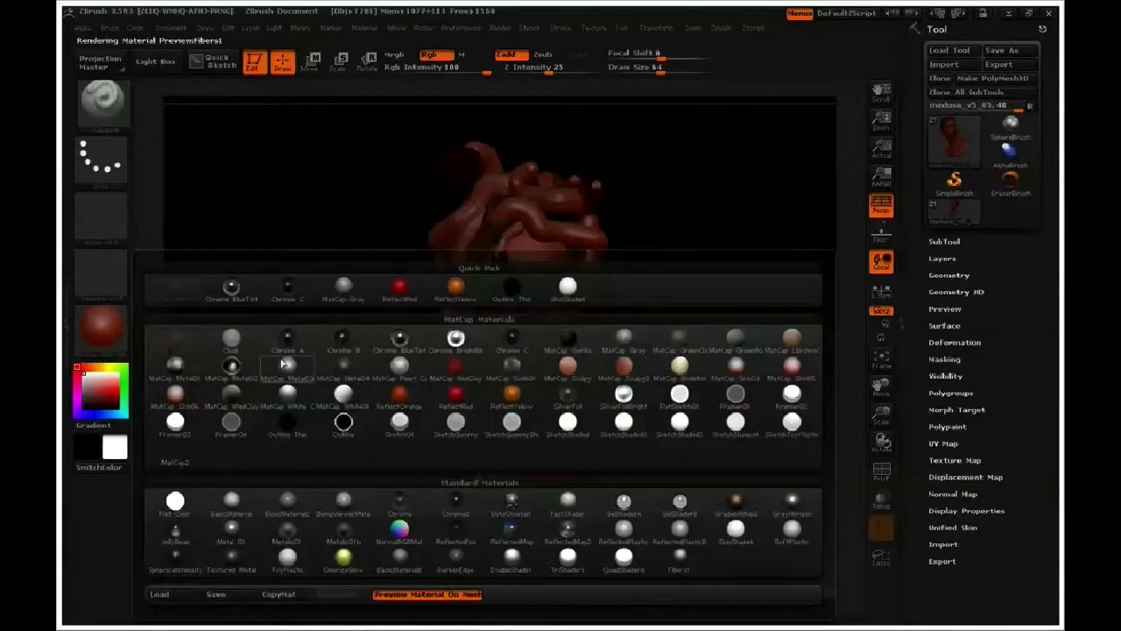
pyautogui.click(624, 340)
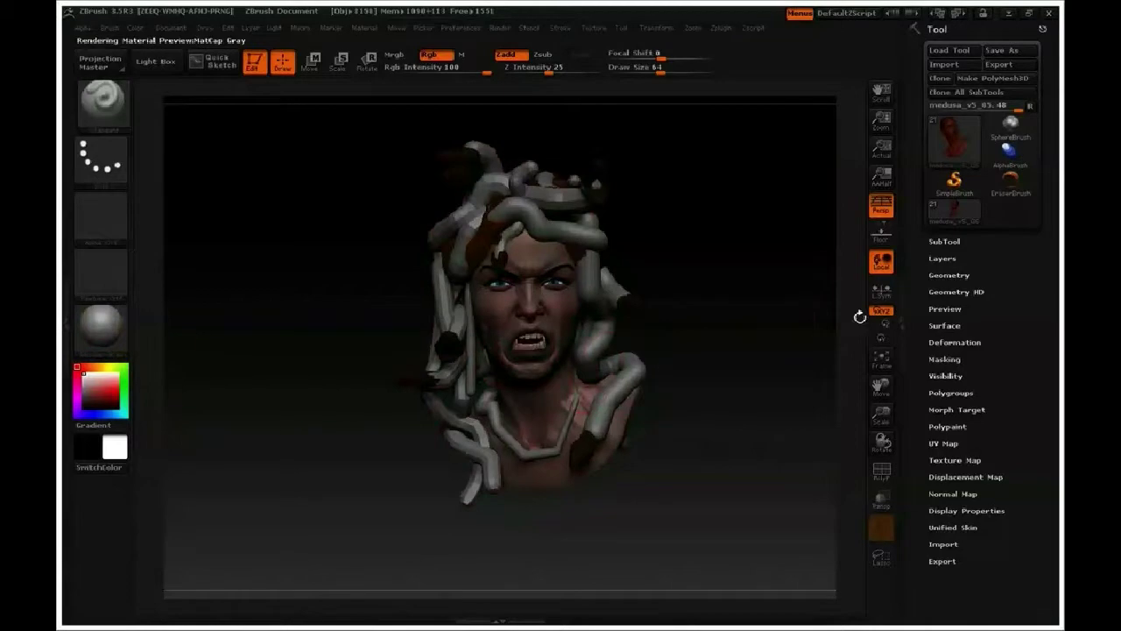
# Step: Select the first Skin_snakes_zsp subtool and hide all other subtools
pyautogui.click(945, 241)
pyautogui.moveTo(763, 341); pyautogui.dragTo(745, 341)
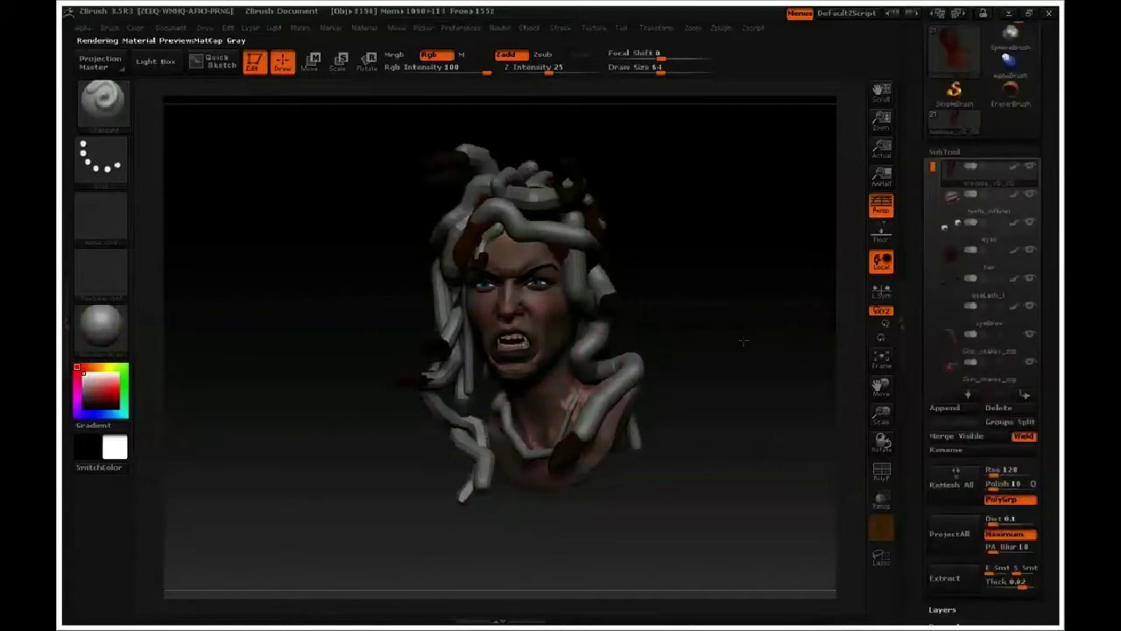
pyautogui.moveTo(956, 347)
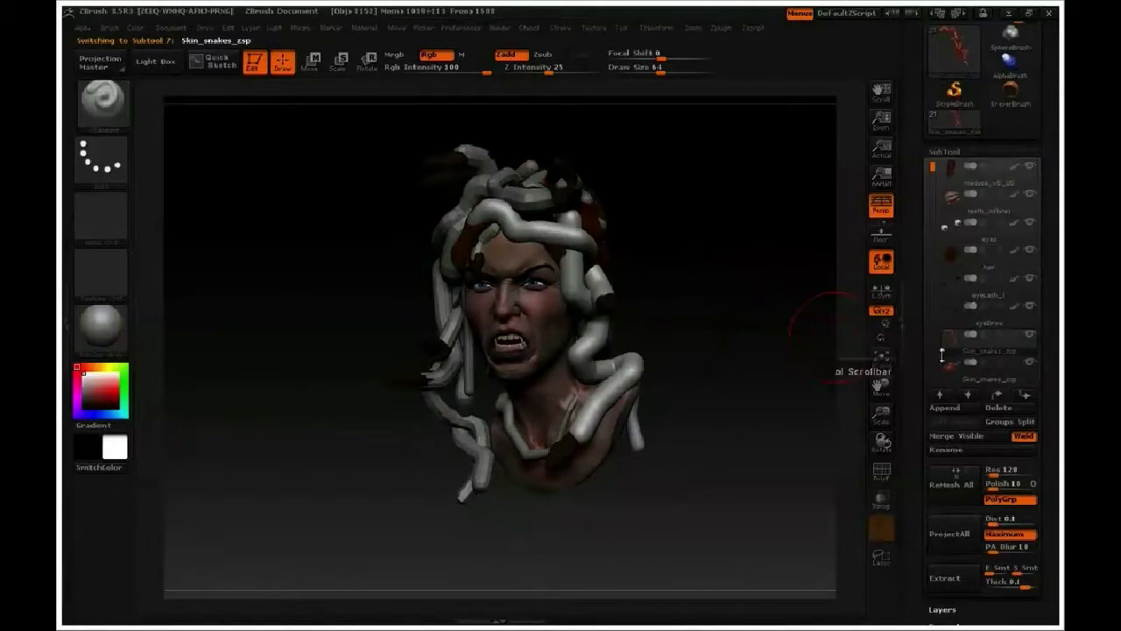
pyautogui.click(954, 344)
pyautogui.keyDown('shift'); pyautogui.click(1030, 336); pyautogui.keyUp('shift')
# Step: Subdivide the snakes subtool to SDiv level 7 and check its polygon count
pyautogui.moveTo(808, 350); pyautogui.dragTo(940, 332)
pyautogui.click(950, 423)
pyautogui.click(942, 361)
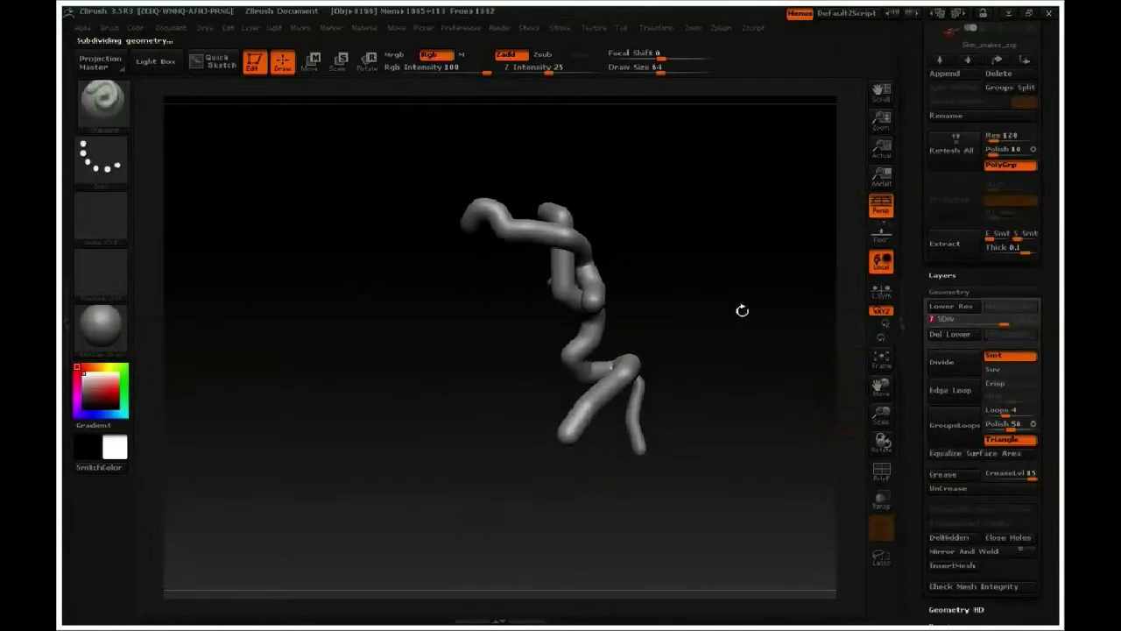
pyautogui.moveTo(967, 295); pyautogui.dragTo(981, 392)
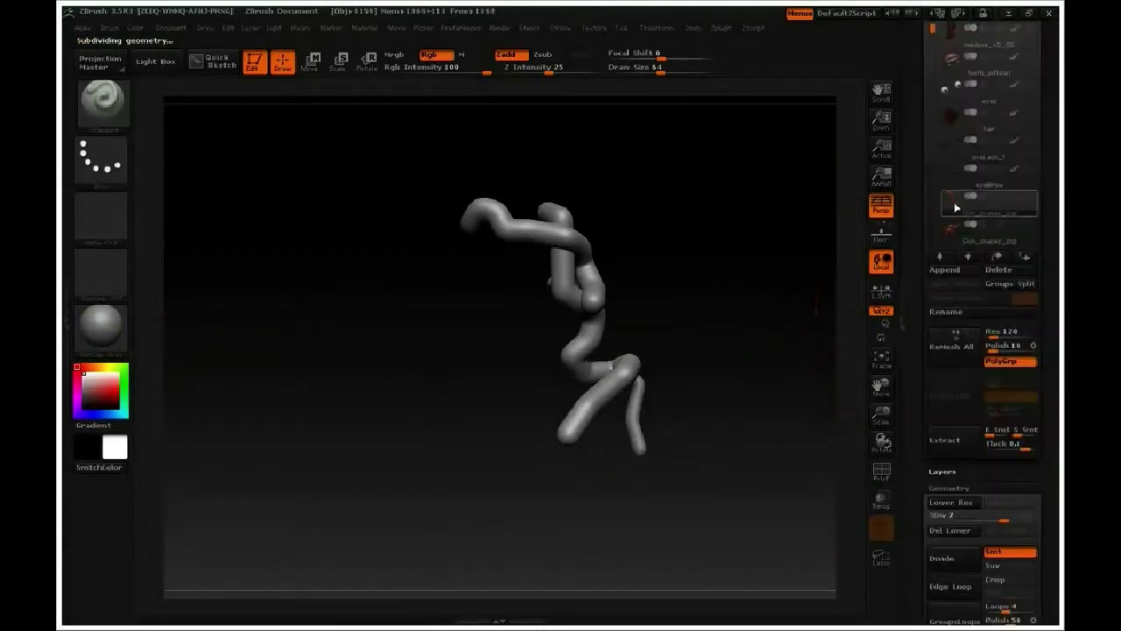
pyautogui.moveTo(957, 208)
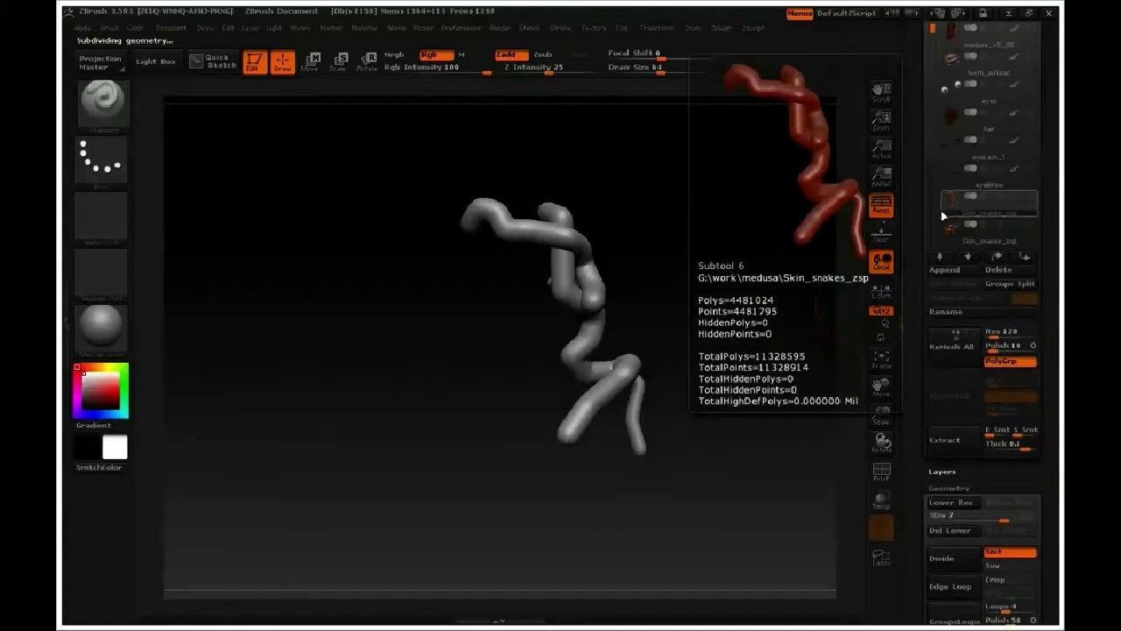
# Step: Isolate the long zigzag snake by showing only its polygroup
pyautogui.moveTo(690, 328)
pyautogui.mouseDown()
pyautogui.moveTo(711, 325)
pyautogui.moveTo(661, 375)
pyautogui.mouseUp()
pyautogui.press('shift')
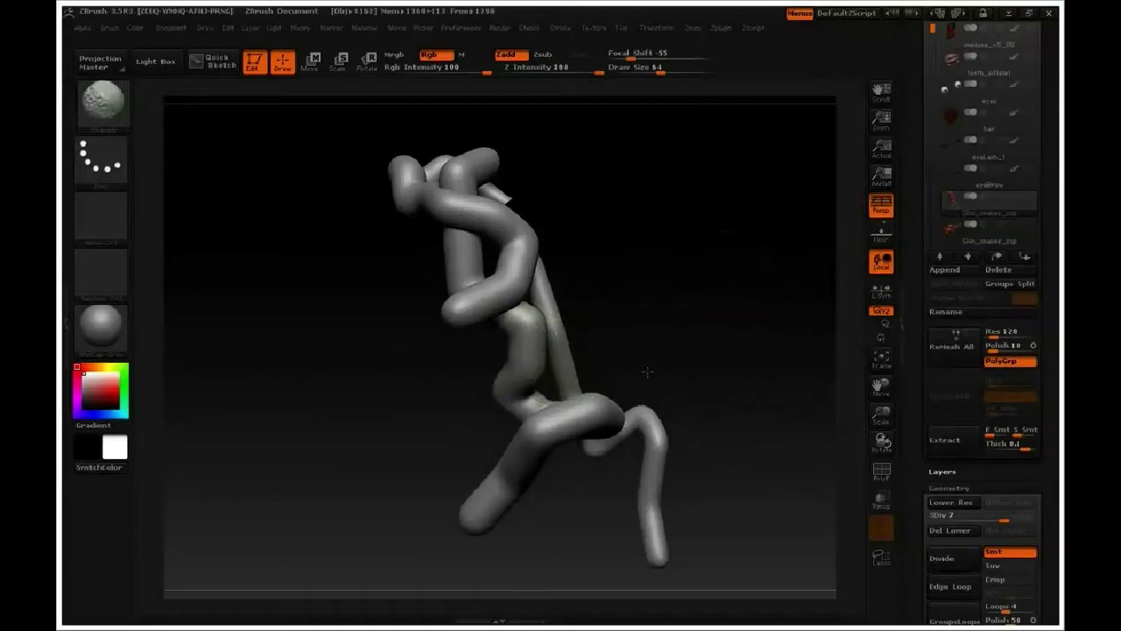
pyautogui.keyDown('ctrl'); pyautogui.keyDown('shift'); pyautogui.click(543, 349); pyautogui.keyUp('shift'); pyautogui.keyUp('ctrl')
pyautogui.moveTo(955, 208)
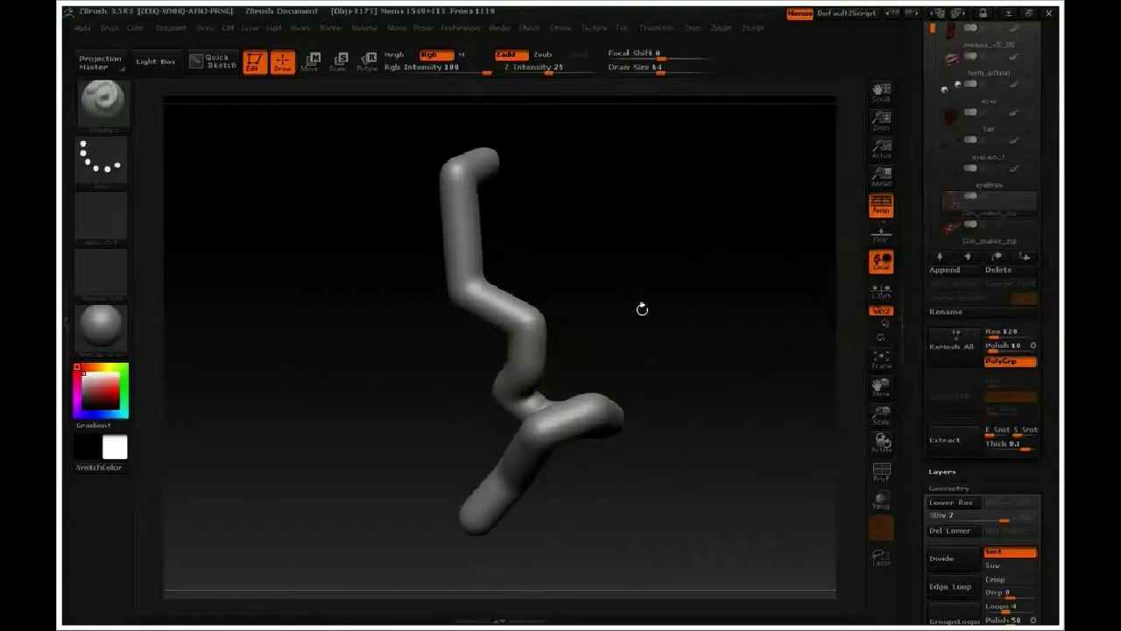
pyautogui.moveTo(685, 318); pyautogui.dragTo(806, 358)
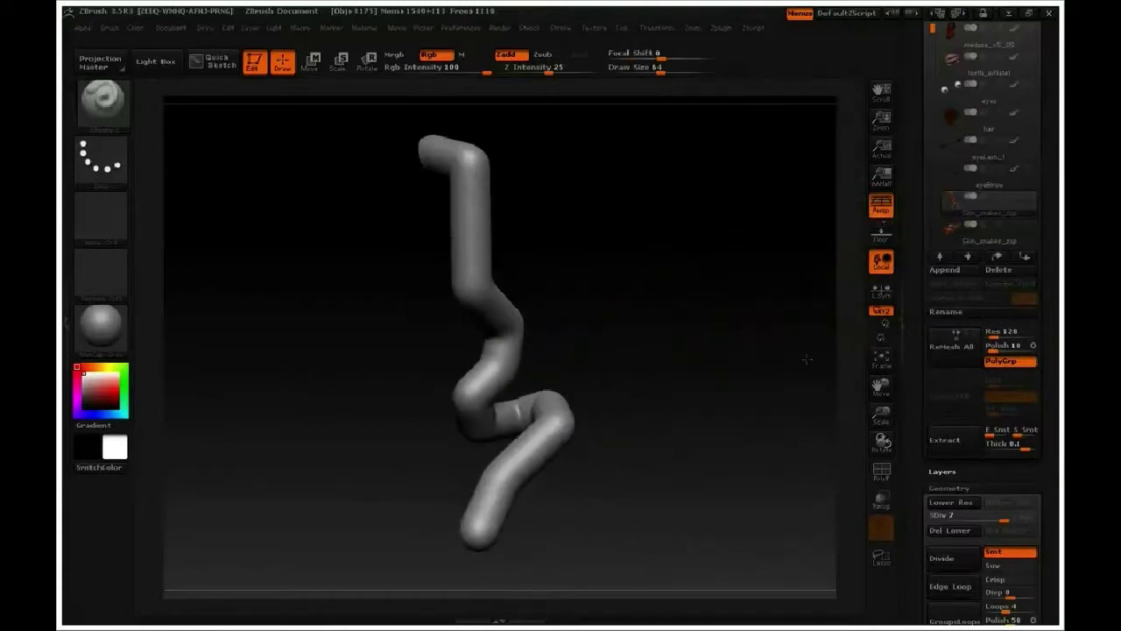
pyautogui.moveTo(675, 348); pyautogui.dragTo(679, 288)
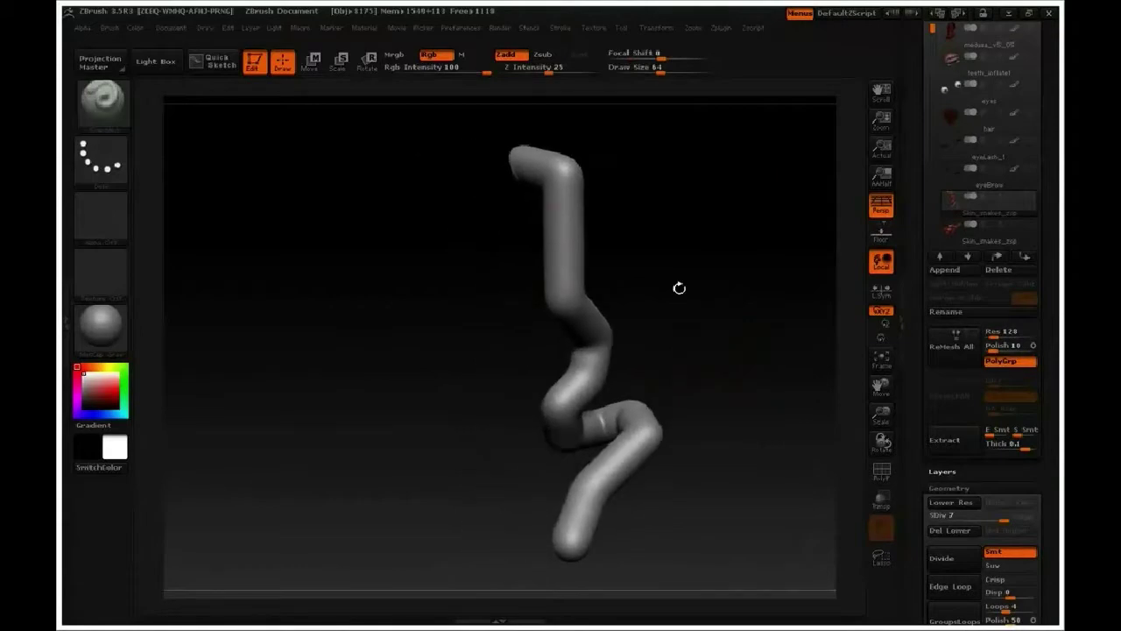
# Step: Load the ScalesSnake1 brush from the LightBox brush library
pyautogui.click(102, 130)
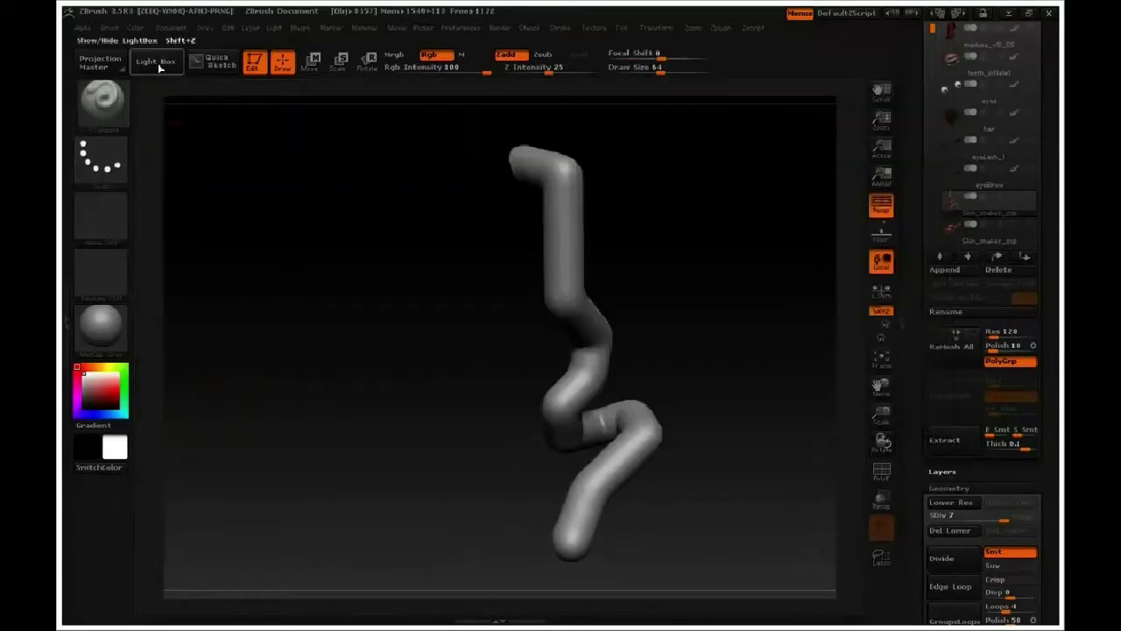
pyautogui.click(159, 68)
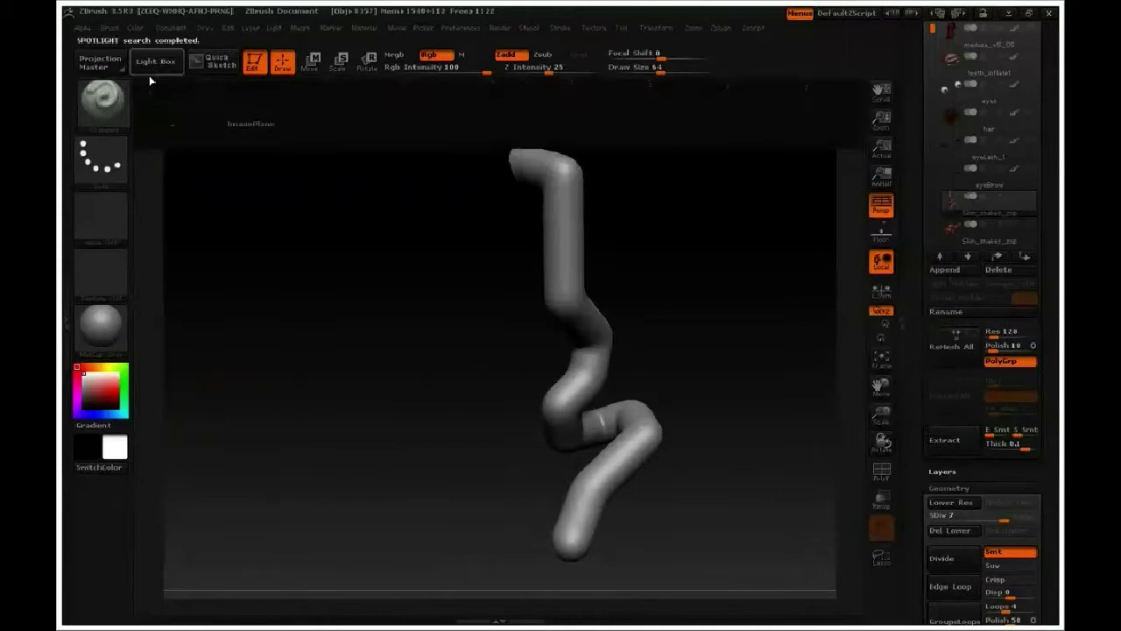
pyautogui.click(156, 62)
pyautogui.click(261, 87)
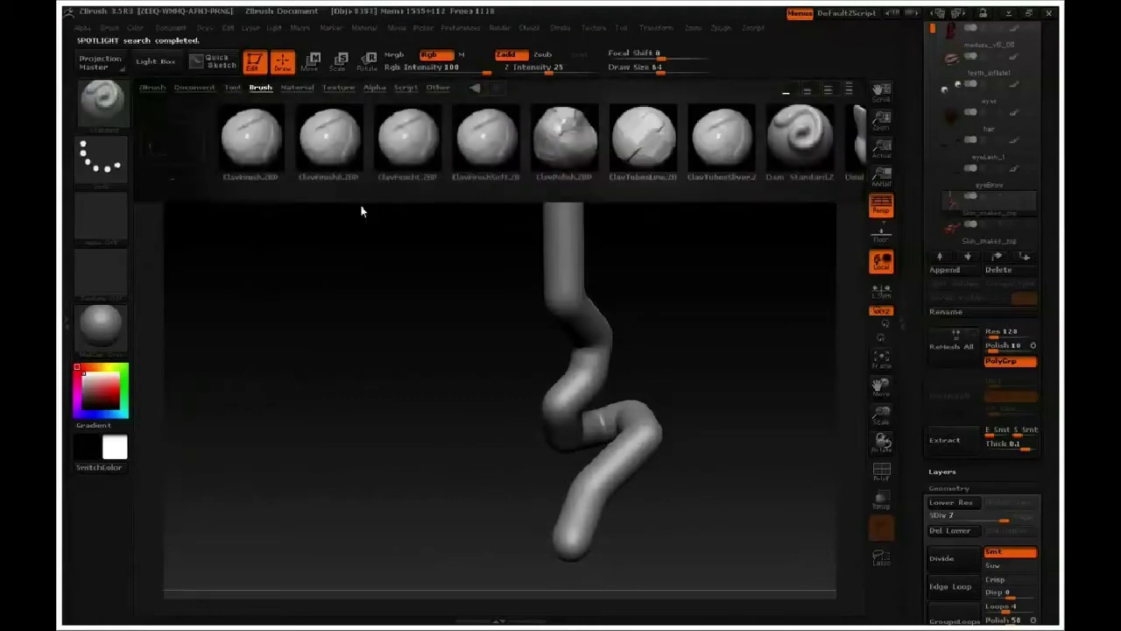
pyautogui.click(849, 88)
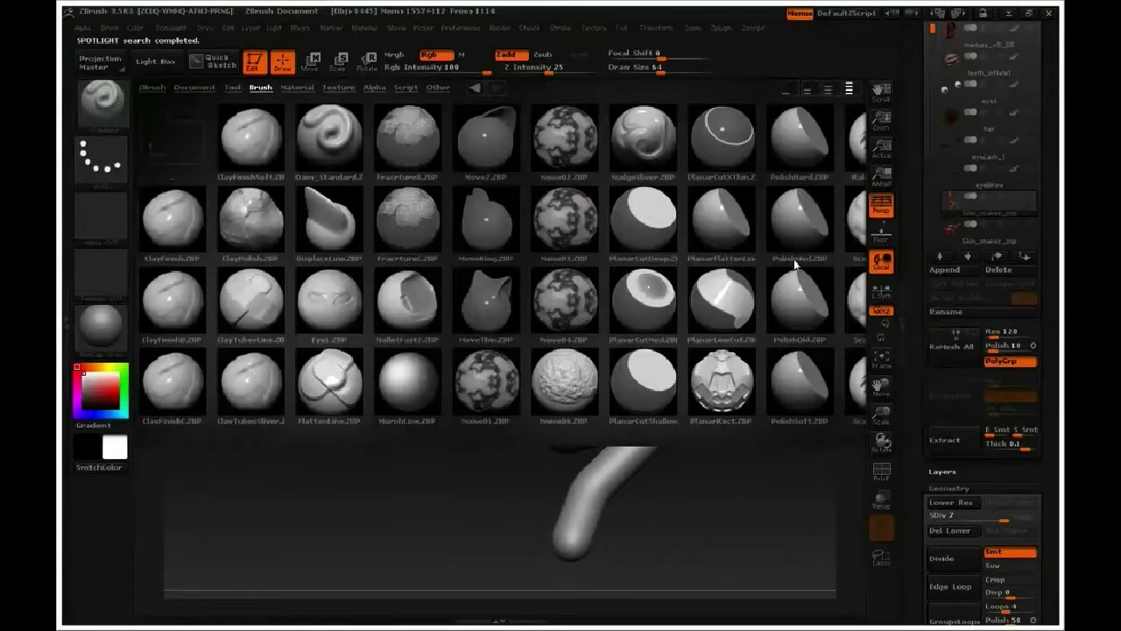
pyautogui.moveTo(786, 268)
pyautogui.mouseDown()
pyautogui.moveTo(561, 261)
pyautogui.moveTo(590, 273)
pyautogui.mouseUp()
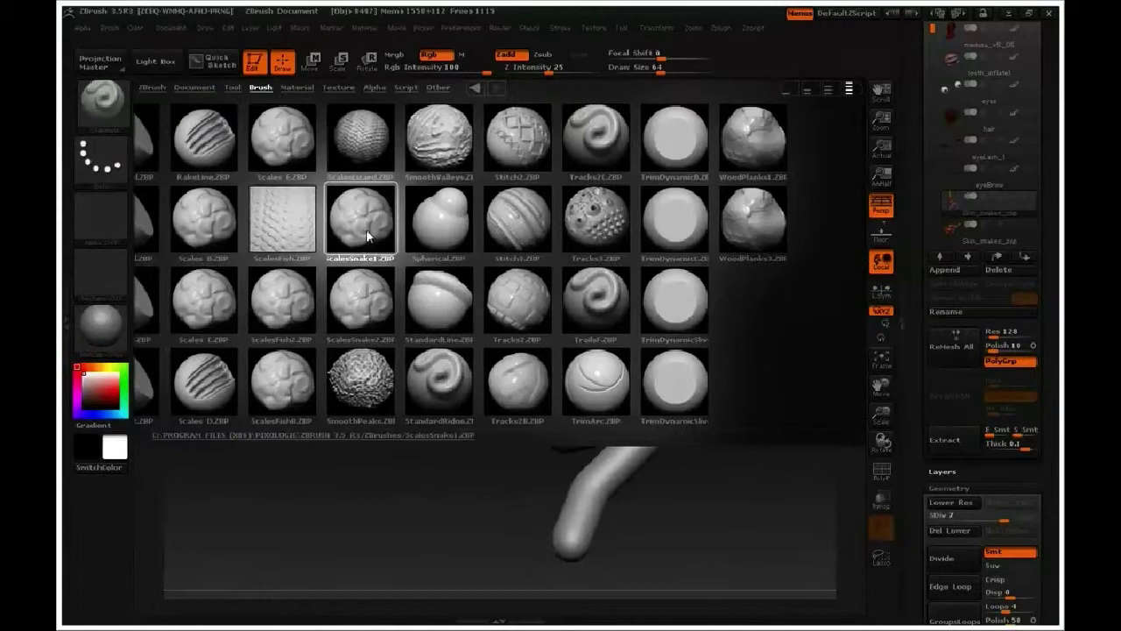
pyautogui.doubleClick(368, 236)
# Step: Examine the scales brush's alpha and its Samples, Surface and Modifiers settings
pyautogui.moveTo(114, 219)
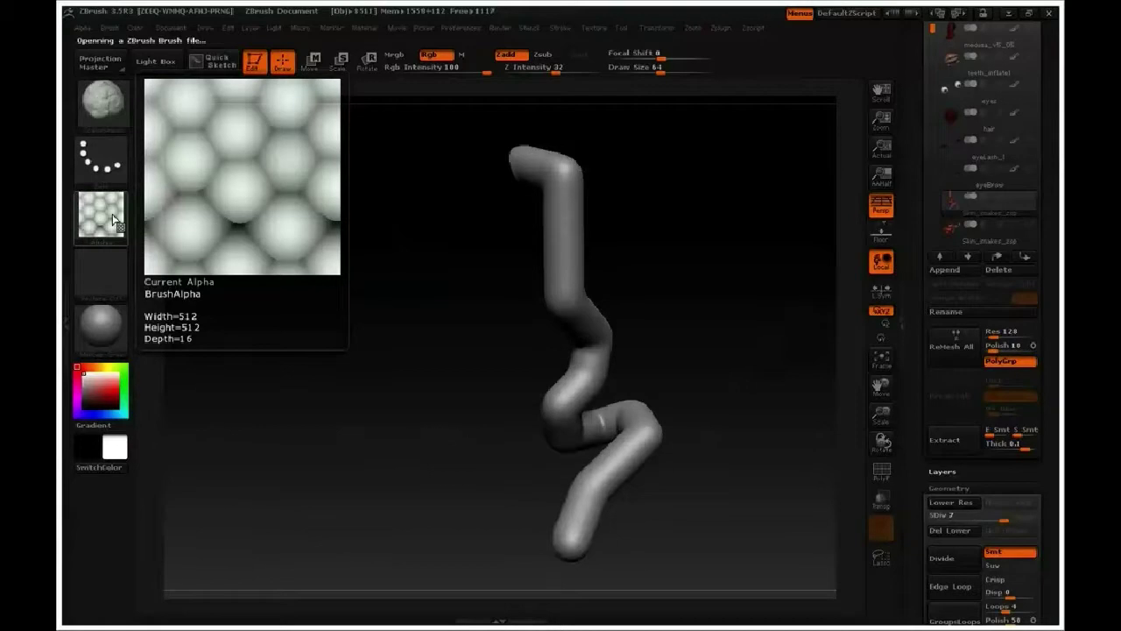
pyautogui.click(109, 27)
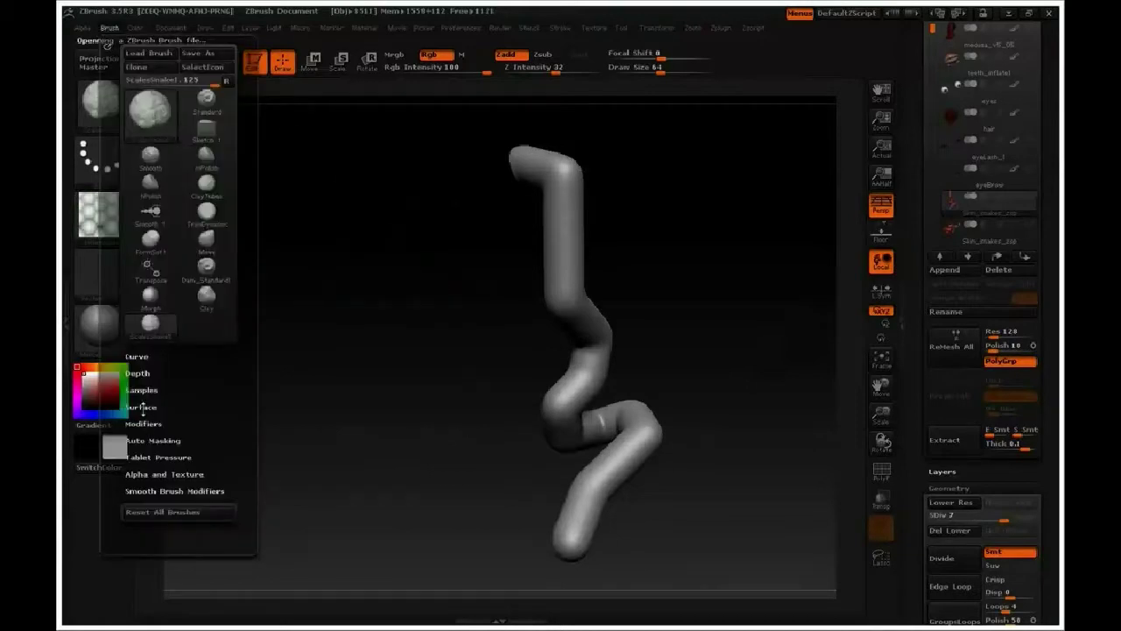
pyautogui.click(142, 407)
pyautogui.click(143, 389)
pyautogui.moveTo(206, 373); pyautogui.dragTo(218, 286)
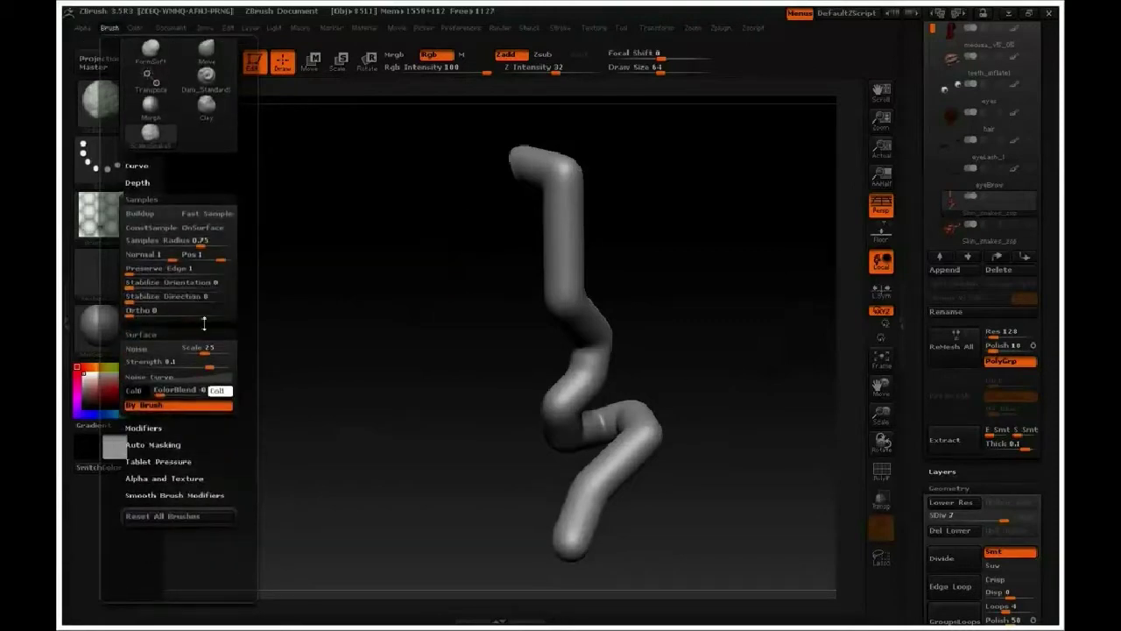
pyautogui.click(143, 428)
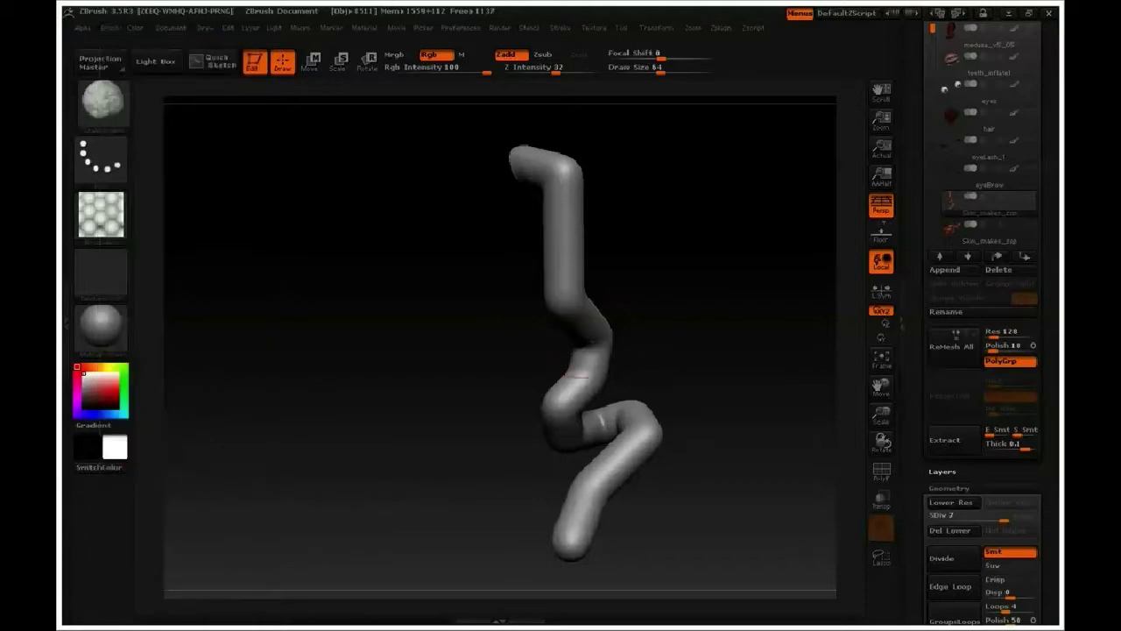
# Step: Turn off Rgb painting for the scales brush and set its Z Intensity to 38
pyautogui.moveTo(711, 344); pyautogui.dragTo(692, 298)
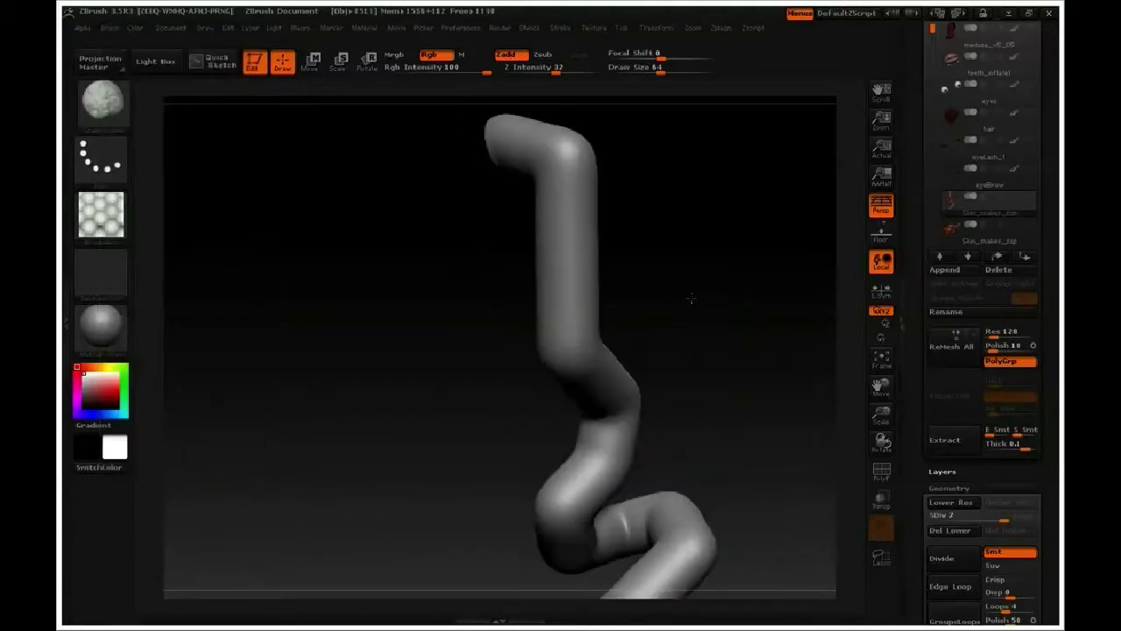
pyautogui.click(429, 55)
pyautogui.moveTo(678, 248); pyautogui.dragTo(637, 209)
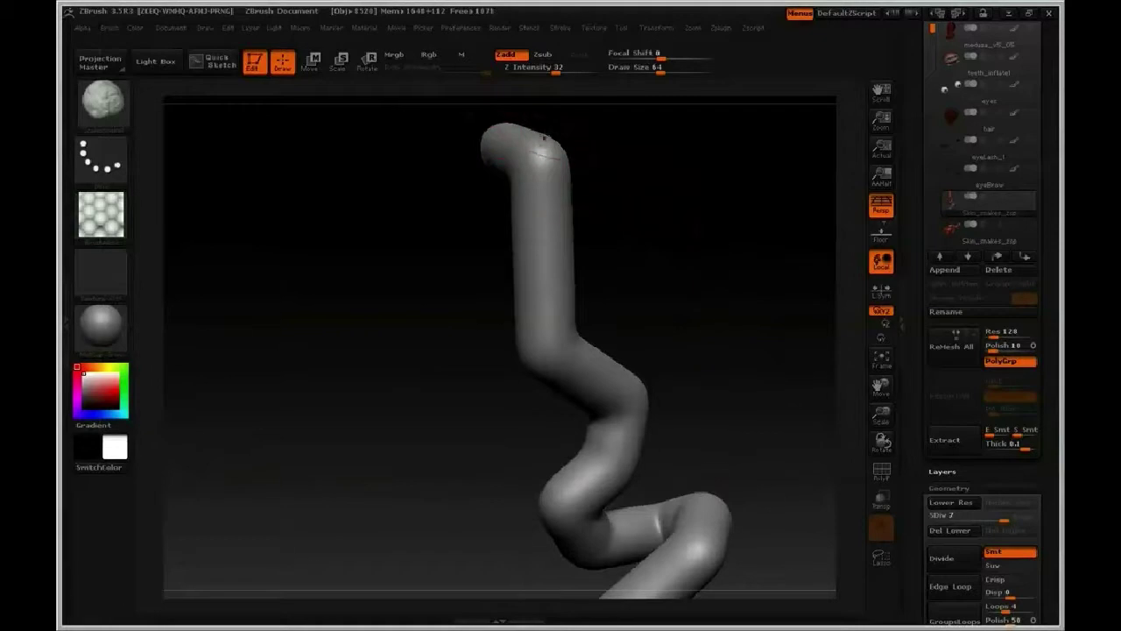
pyautogui.click(554, 67)
pyautogui.write('18')
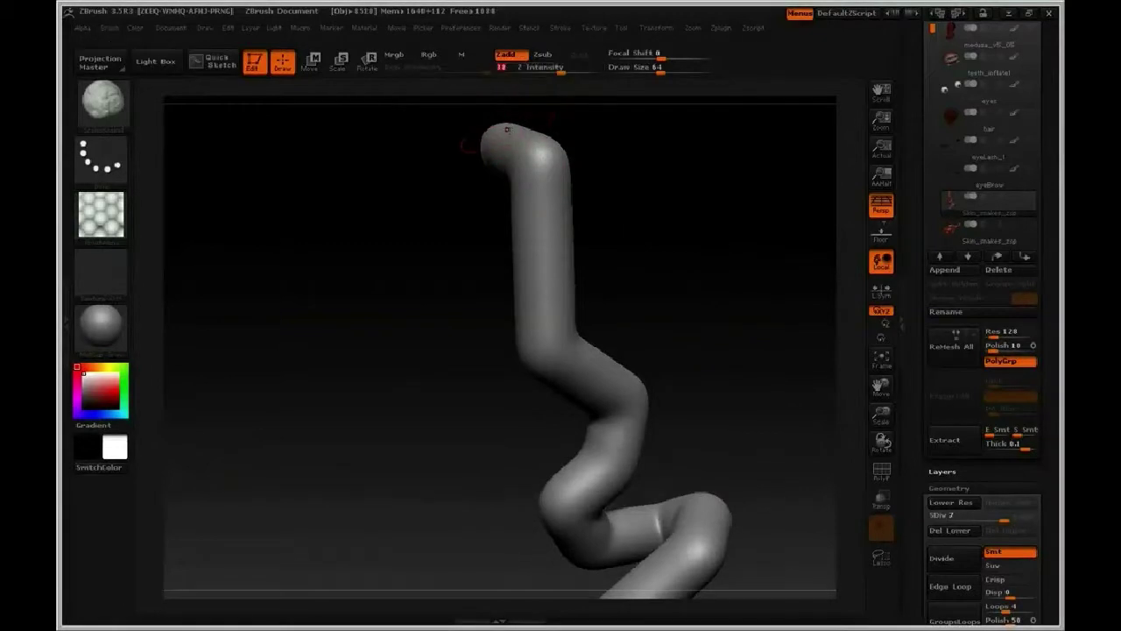
# Step: Try a scale stroke down the snake's upper segment, undo it and set the draw size to 42
pyautogui.moveTo(526, 147); pyautogui.dragTo(553, 303)
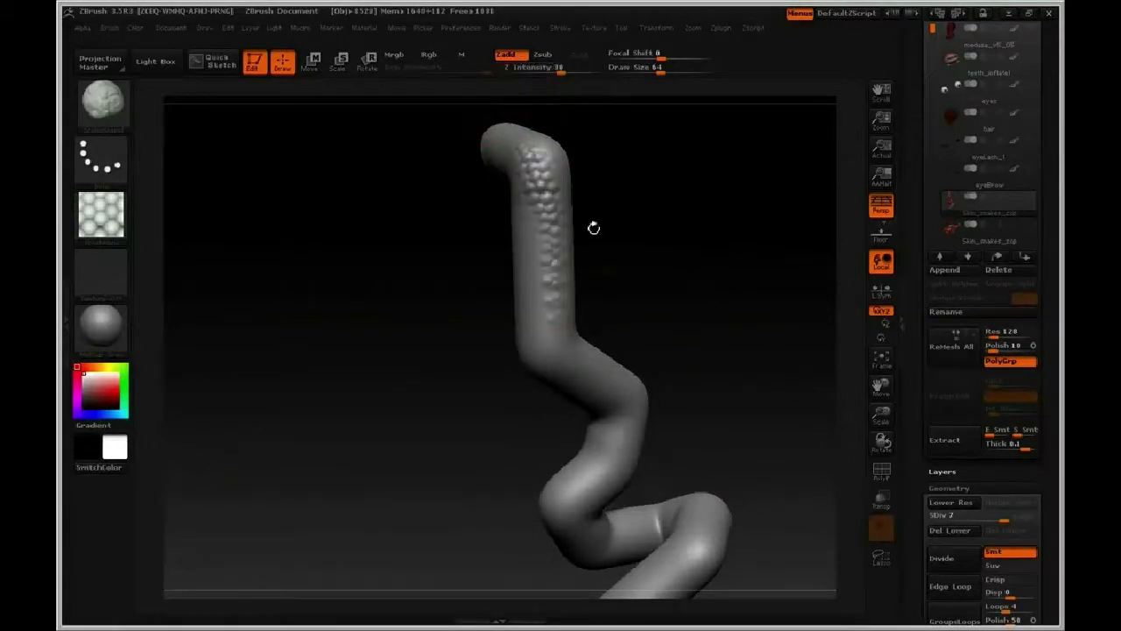
pyautogui.hotkey('ctrl', 'z')
pyautogui.press('s')
pyautogui.moveTo(541, 187); pyautogui.dragTo(530, 188)
pyautogui.moveTo(666, 164); pyautogui.dragTo(627, 162)
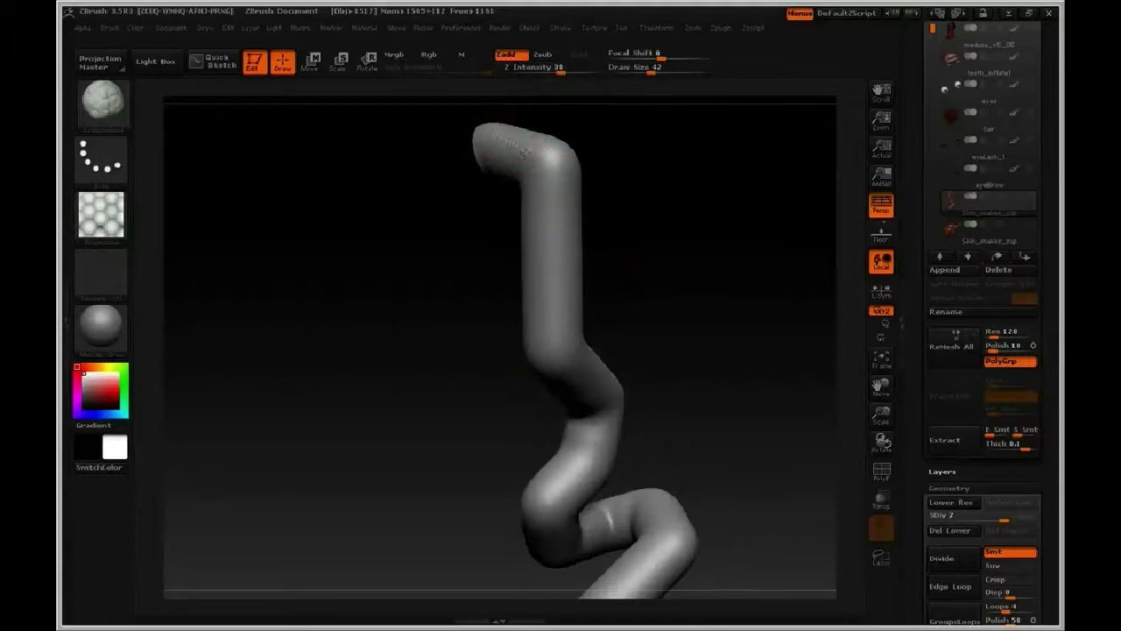
# Step: Sculpt scales along the front of the snake, from its upper end down through the middle bends
pyautogui.moveTo(524, 153)
pyautogui.mouseDown()
pyautogui.moveTo(547, 210)
pyautogui.moveTo(565, 368)
pyautogui.mouseUp()
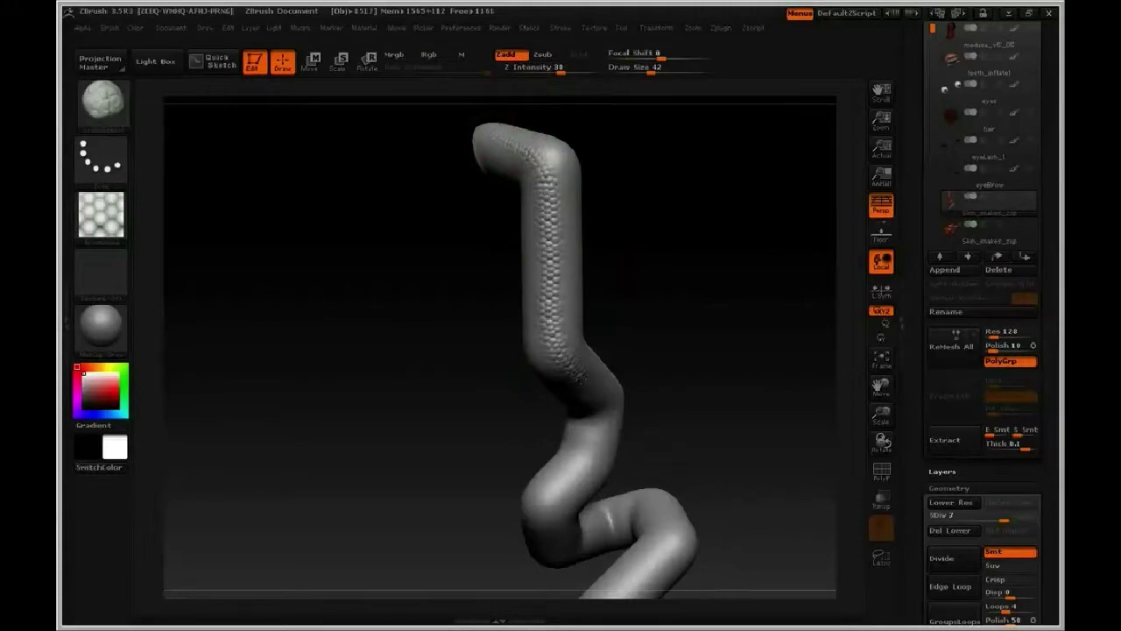
pyautogui.moveTo(590, 416); pyautogui.dragTo(549, 526)
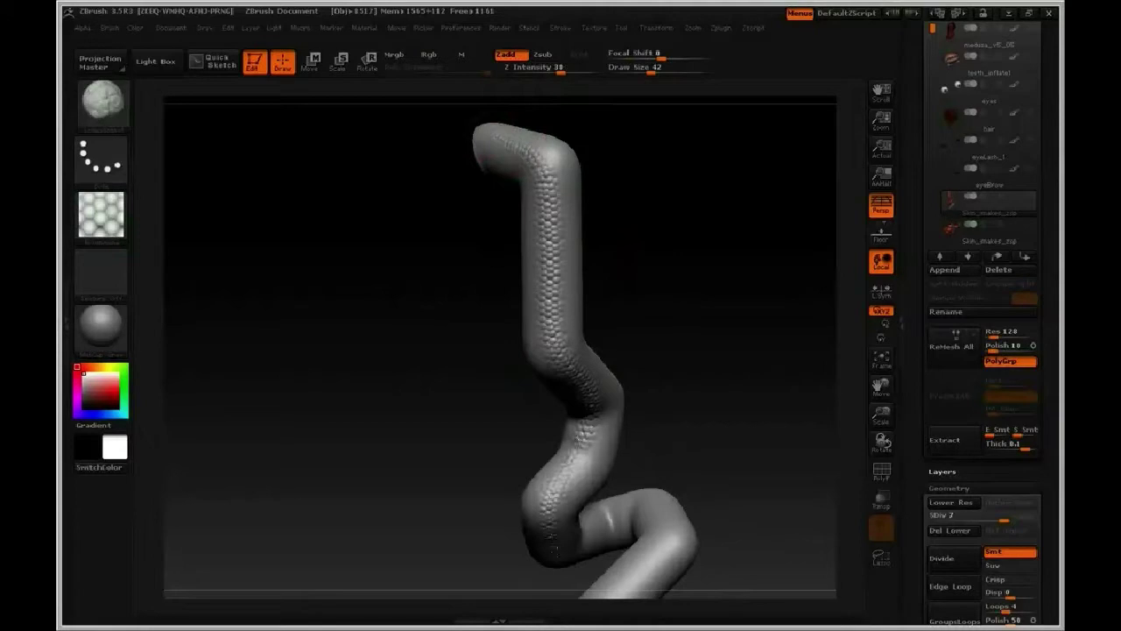
pyautogui.moveTo(658, 195)
pyautogui.mouseDown()
pyautogui.moveTo(547, 157)
pyautogui.moveTo(565, 335)
pyautogui.mouseUp()
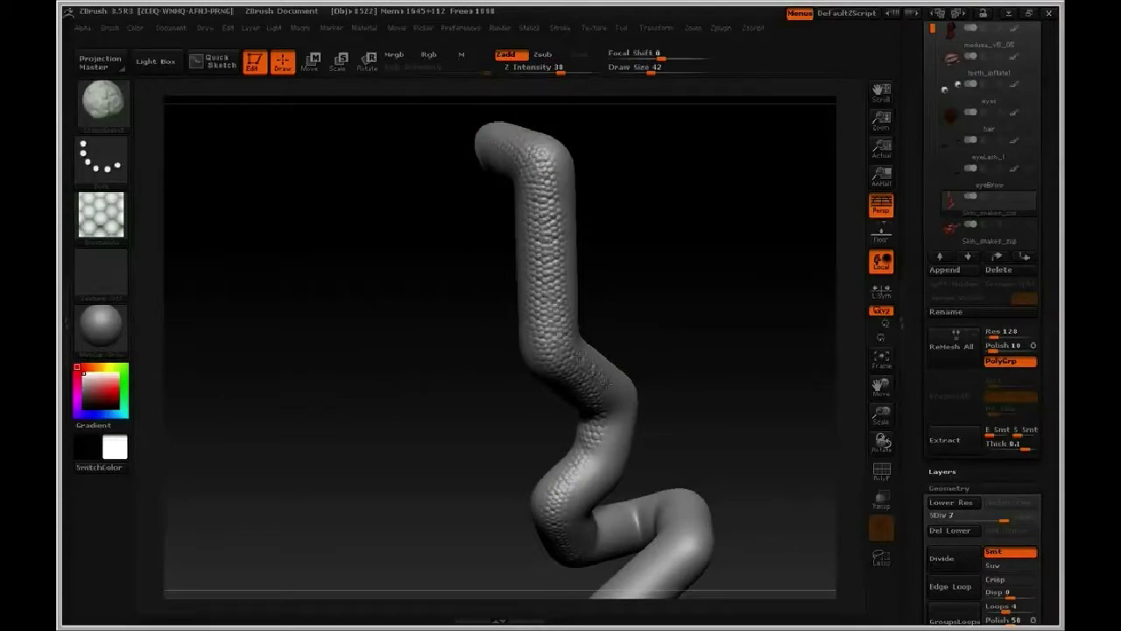
pyautogui.moveTo(614, 409); pyautogui.dragTo(575, 505)
# Step: Extend the scales around one side of the snake, from its upper bend down through the middle bends
pyautogui.moveTo(655, 422); pyautogui.dragTo(610, 205)
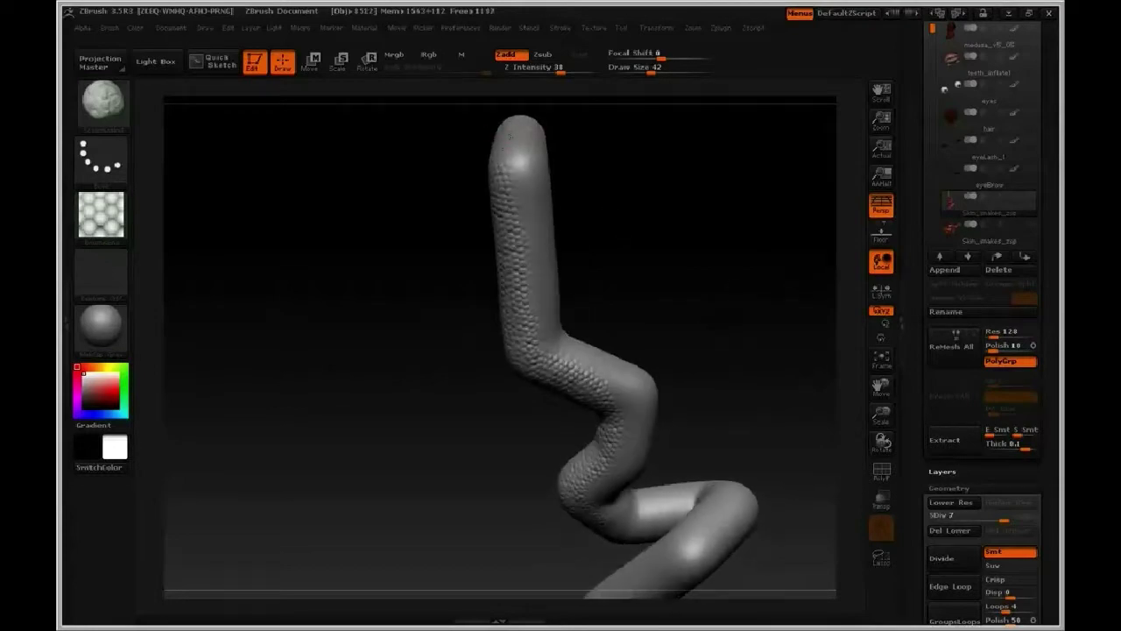
pyautogui.moveTo(509, 163)
pyautogui.mouseDown()
pyautogui.moveTo(549, 340)
pyautogui.moveTo(620, 394)
pyautogui.moveTo(628, 433)
pyautogui.moveTo(606, 475)
pyautogui.mouseUp()
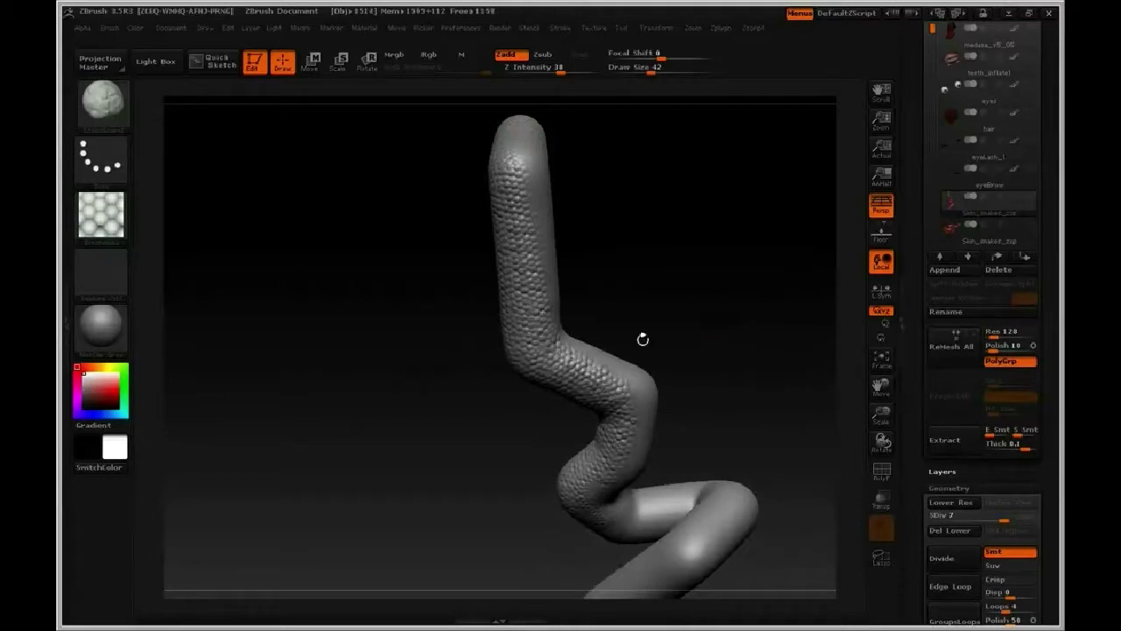
pyautogui.moveTo(643, 340); pyautogui.dragTo(581, 243)
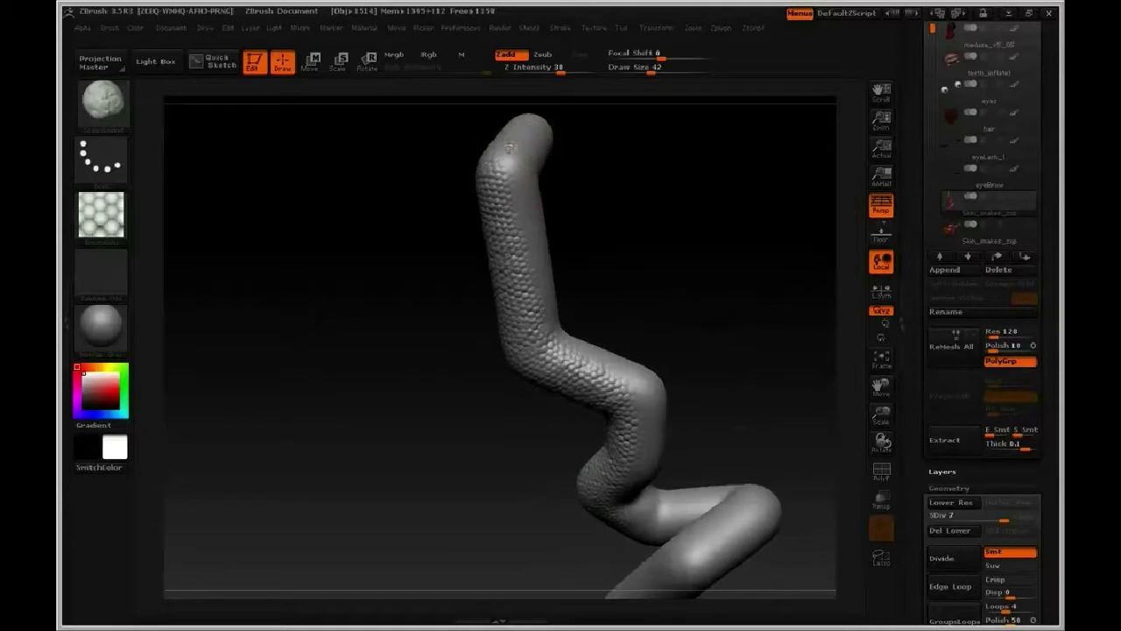
pyautogui.moveTo(510, 148); pyautogui.dragTo(507, 194)
pyautogui.hotkey('ctrl', 'z')
pyautogui.moveTo(517, 141)
pyautogui.mouseDown()
pyautogui.moveTo(509, 165)
pyautogui.moveTo(546, 295)
pyautogui.mouseUp()
pyautogui.moveTo(559, 333)
pyautogui.mouseDown()
pyautogui.moveTo(621, 381)
pyautogui.moveTo(632, 433)
pyautogui.mouseUp()
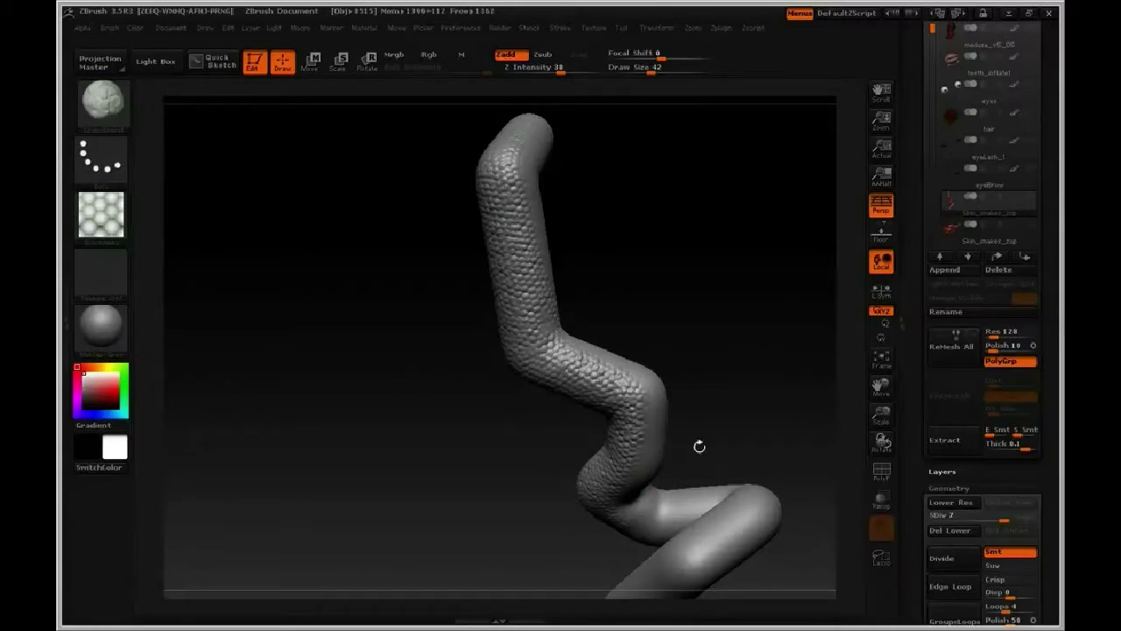
# Step: Extend the scales over the opposite side of the upper segment and along the bent section at the snake's upper end
pyautogui.moveTo(699, 447); pyautogui.dragTo(592, 145)
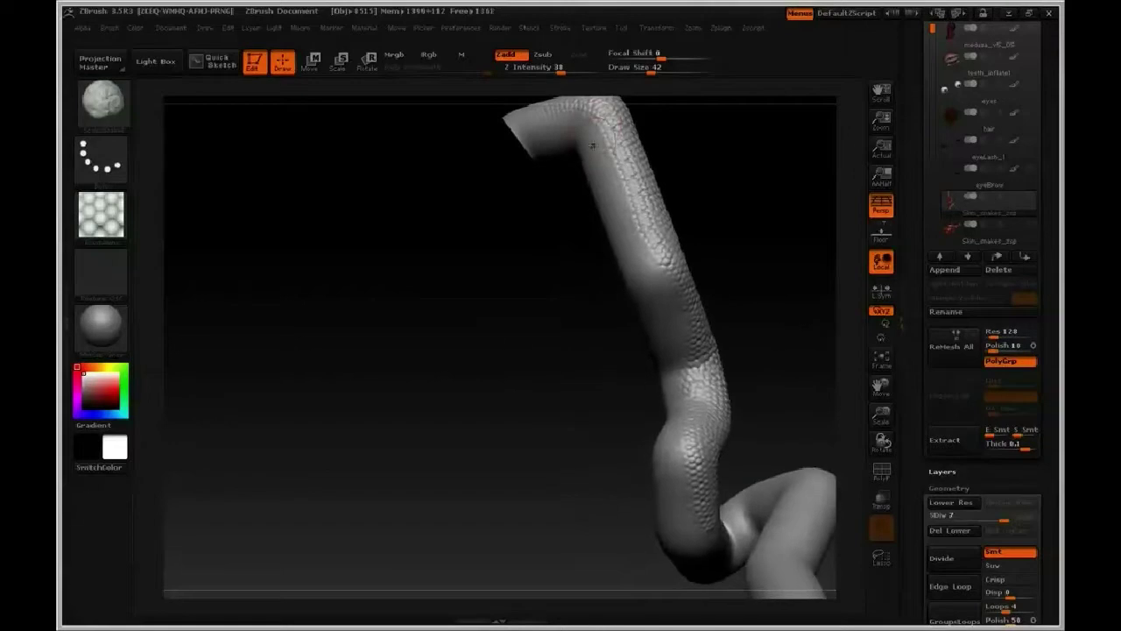
pyautogui.moveTo(662, 280); pyautogui.dragTo(640, 231)
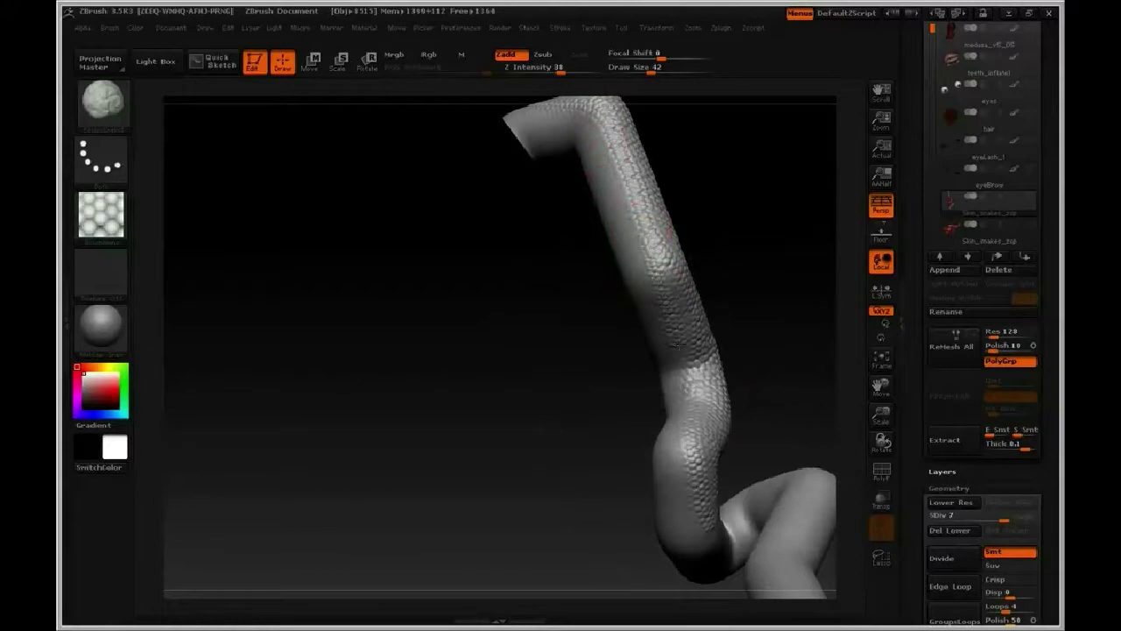
pyautogui.moveTo(797, 363)
pyautogui.keyDown('alt'); pyautogui.mouseDown()
pyautogui.moveTo(738, 298)
pyautogui.moveTo(739, 210)
pyautogui.moveTo(728, 318)
pyautogui.moveTo(758, 326)
pyautogui.moveTo(782, 384)
pyautogui.moveTo(684, 303)
pyautogui.moveTo(706, 339)
pyautogui.mouseUp(); pyautogui.keyUp('alt')
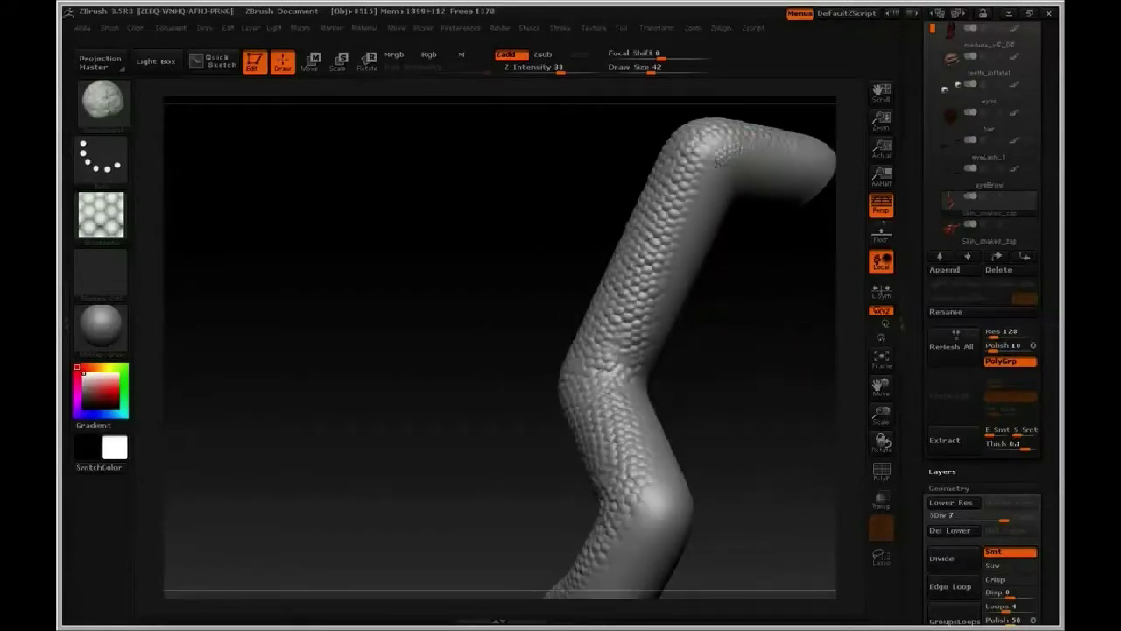
pyautogui.moveTo(719, 162); pyautogui.dragTo(683, 205)
pyautogui.hotkey('ctrl', 'z')
pyautogui.moveTo(799, 155)
pyautogui.mouseDown()
pyautogui.moveTo(714, 163)
pyautogui.moveTo(680, 216)
pyautogui.mouseUp()
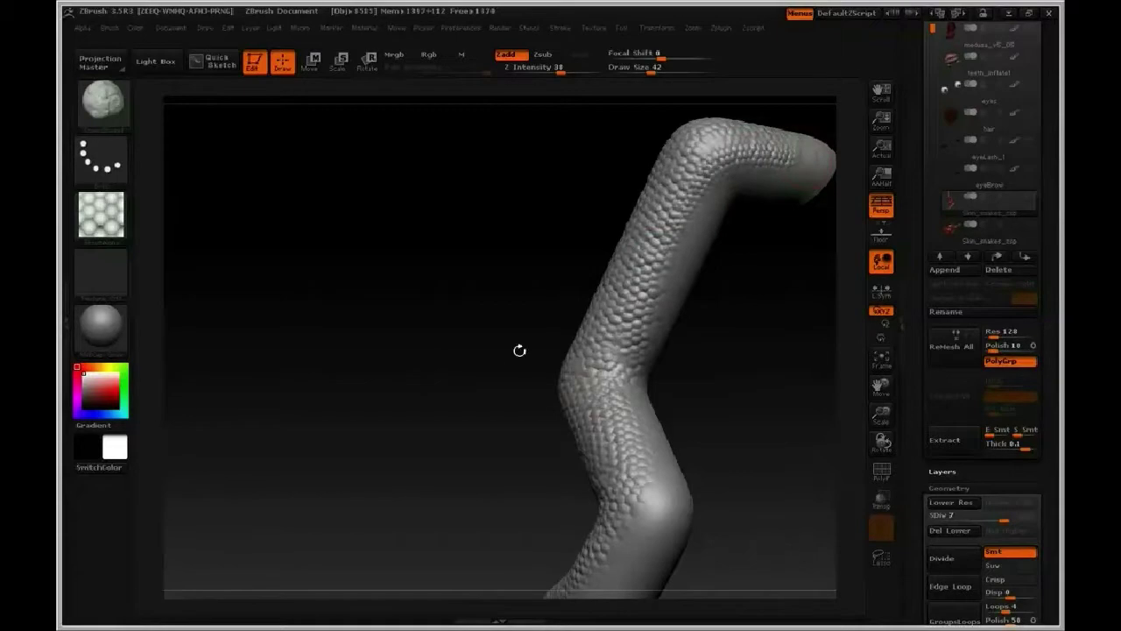
# Step: Load the louvre_grillB_stroke brush from file
pyautogui.moveTo(463, 347)
pyautogui.mouseDown()
pyautogui.moveTo(713, 353)
pyautogui.moveTo(395, 314)
pyautogui.moveTo(316, 318)
pyautogui.mouseUp()
pyautogui.moveTo(710, 285); pyautogui.dragTo(748, 290)
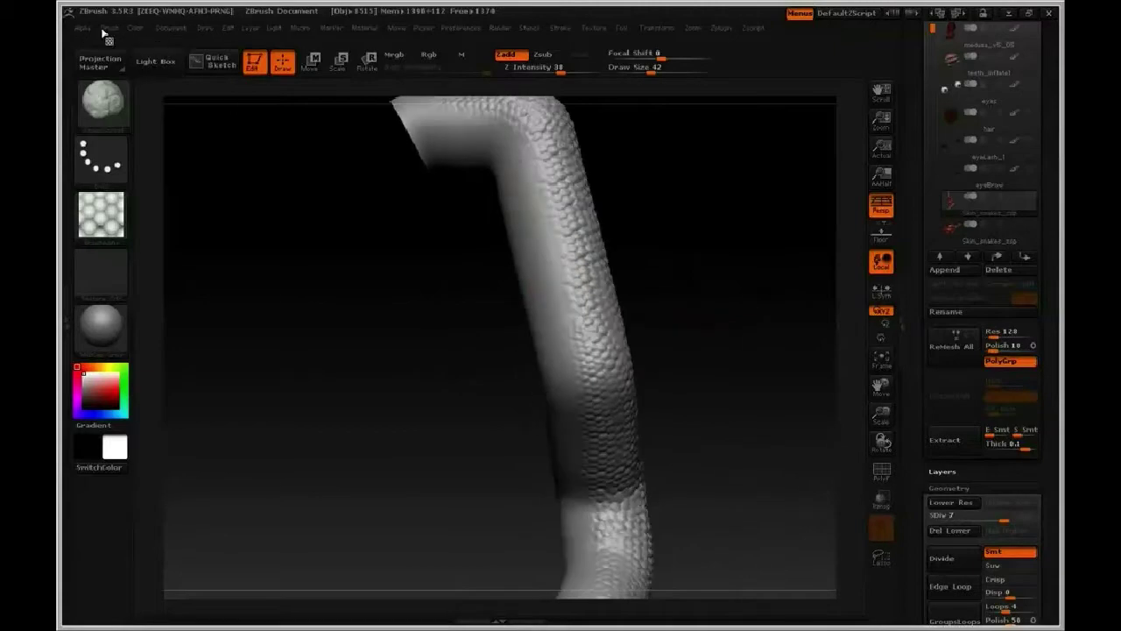
pyautogui.click(106, 29)
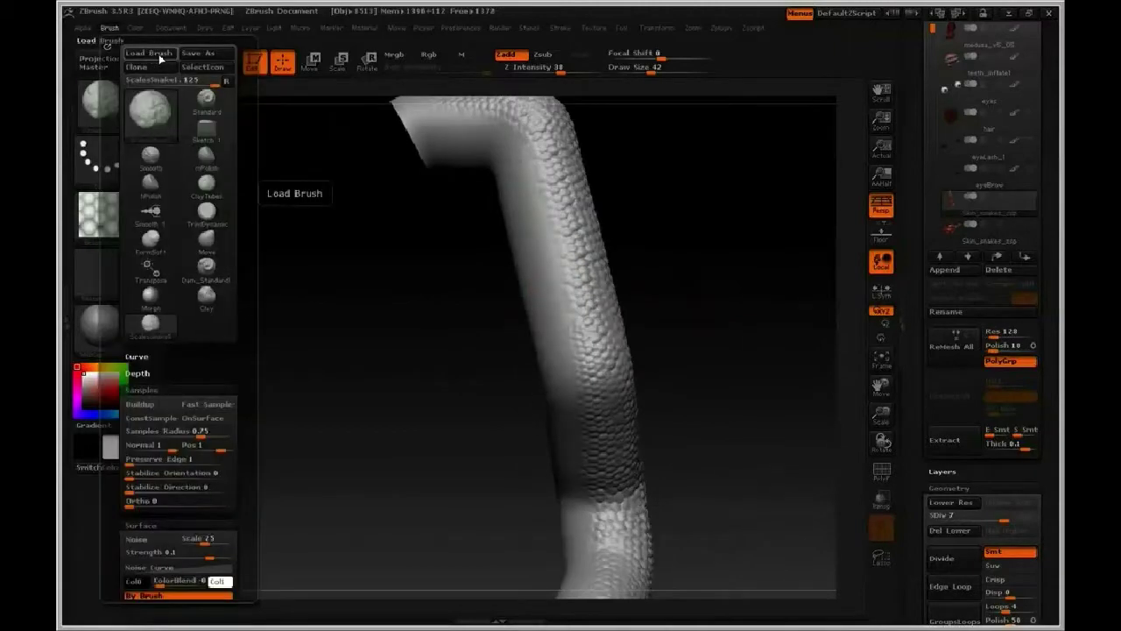
pyautogui.click(157, 53)
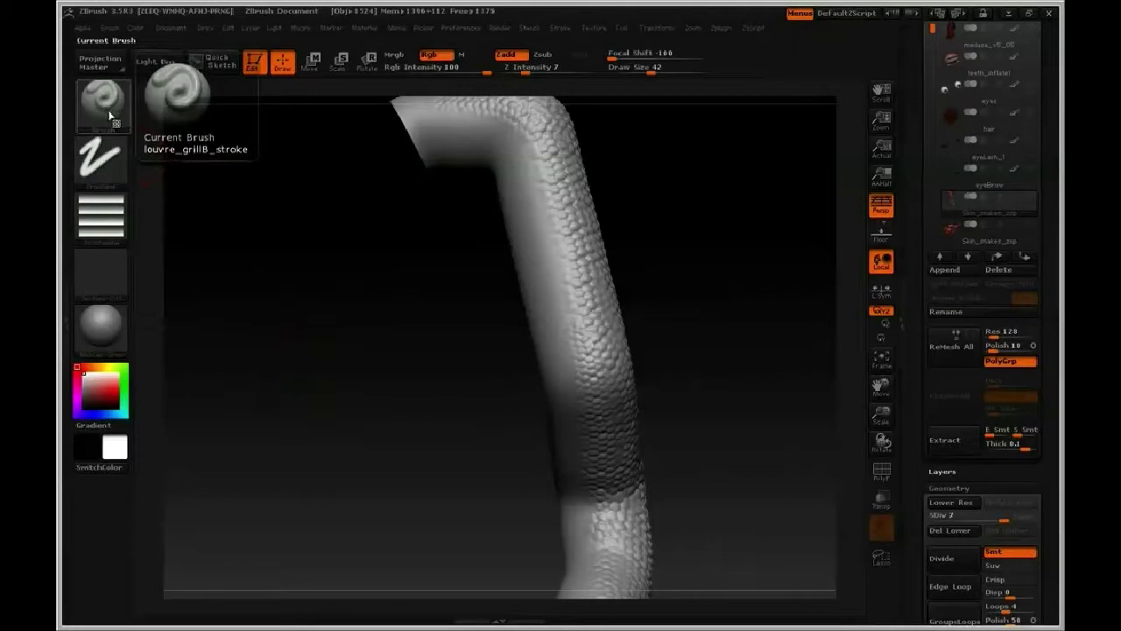
# Step: Set the draw size to 135, try belly ridges down the snake's bare underside and undo them
pyautogui.moveTo(707, 352); pyautogui.dragTo(736, 344)
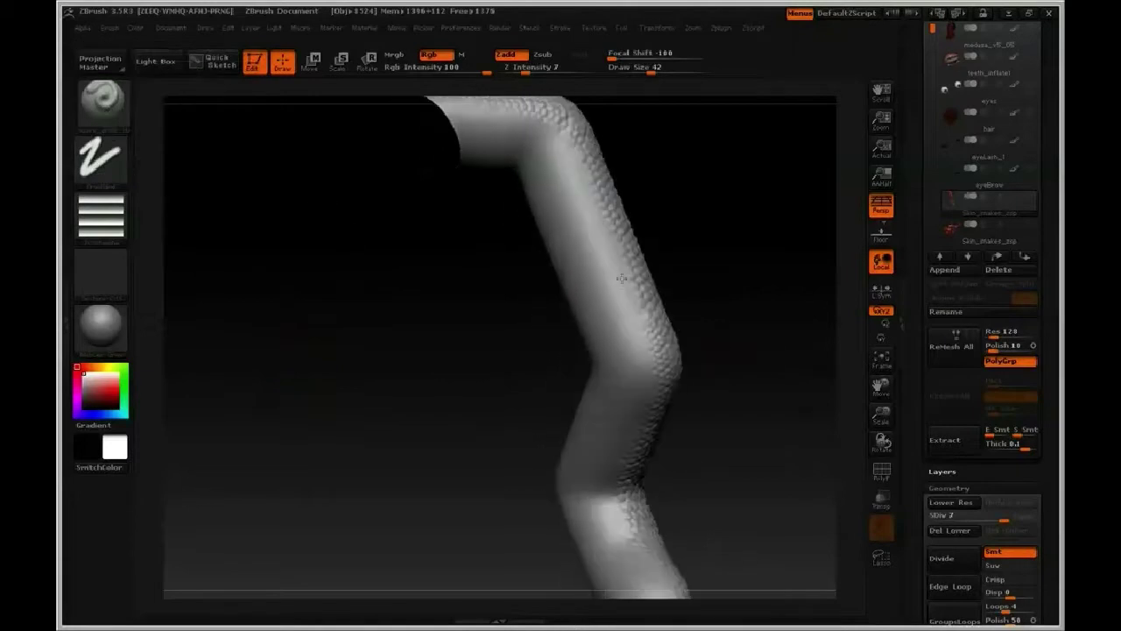
pyautogui.press('s')
pyautogui.moveTo(564, 215); pyautogui.dragTo(584, 215)
pyautogui.moveTo(550, 177)
pyautogui.mouseDown()
pyautogui.moveTo(563, 230)
pyautogui.moveTo(571, 213)
pyautogui.moveTo(545, 180)
pyautogui.moveTo(603, 288)
pyautogui.moveTo(618, 282)
pyautogui.mouseUp()
pyautogui.hotkey('ctrl', 'z')
pyautogui.press('s')
pyautogui.moveTo(582, 290)
pyautogui.mouseDown()
pyautogui.moveTo(621, 297)
pyautogui.moveTo(624, 311)
pyautogui.mouseUp()
pyautogui.moveTo(587, 320)
pyautogui.mouseDown()
pyautogui.moveTo(627, 326)
pyautogui.moveTo(629, 343)
pyautogui.mouseUp()
pyautogui.moveTo(592, 355)
pyautogui.mouseDown()
pyautogui.moveTo(633, 362)
pyautogui.moveTo(634, 383)
pyautogui.mouseUp()
pyautogui.moveTo(596, 396)
pyautogui.mouseDown()
pyautogui.moveTo(636, 414)
pyautogui.moveTo(615, 478)
pyautogui.mouseUp()
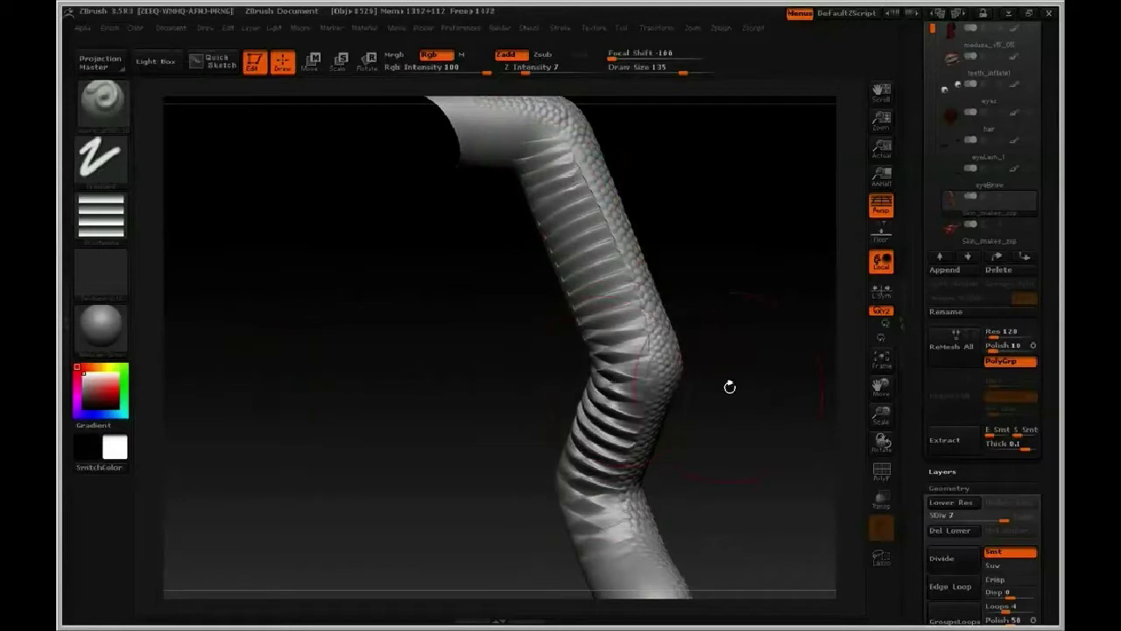
pyautogui.moveTo(729, 387)
pyautogui.mouseDown()
pyautogui.moveTo(759, 405)
pyautogui.moveTo(639, 390)
pyautogui.moveTo(751, 409)
pyautogui.moveTo(753, 355)
pyautogui.mouseUp()
pyautogui.hotkey('ctrl', 'z')
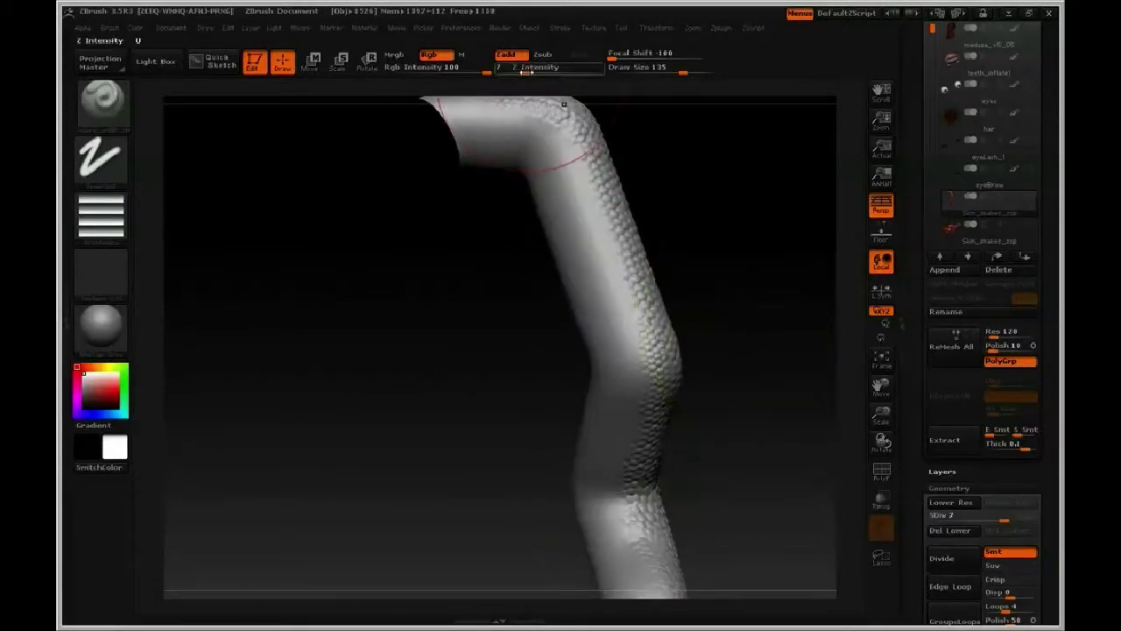
# Step: Set the Z Intensity to 4 and sculpt crosswise belly ridges along the bare underside, from the upper bend to the lower bend
pyautogui.moveTo(526, 72); pyautogui.dragTo(522, 72)
pyautogui.moveTo(746, 231); pyautogui.dragTo(706, 220)
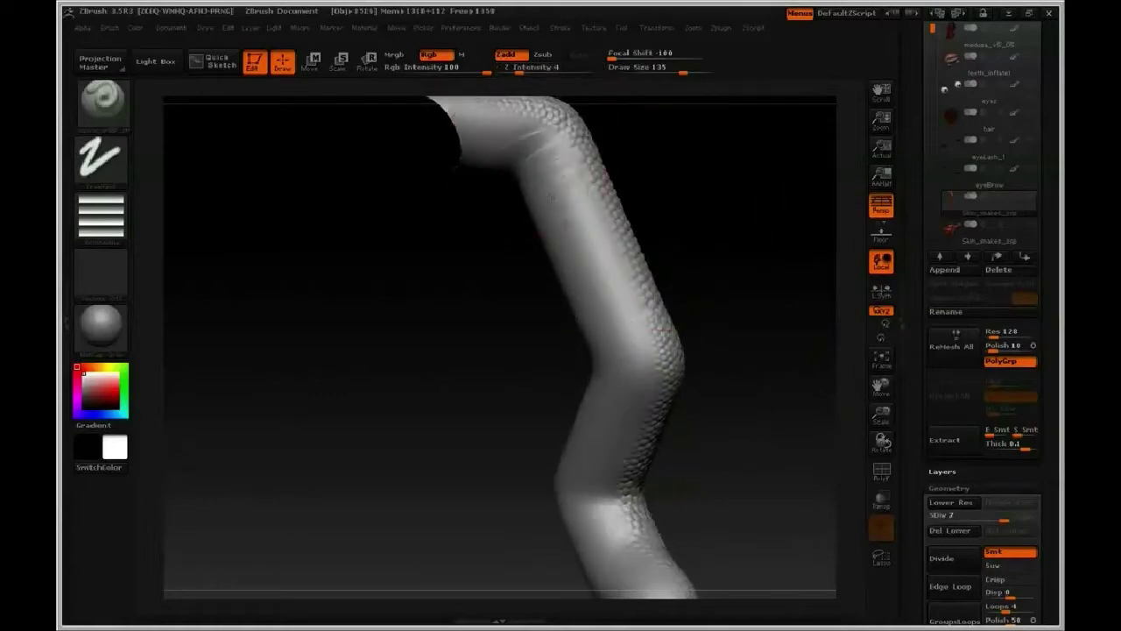
pyautogui.moveTo(572, 235)
pyautogui.mouseDown()
pyautogui.moveTo(580, 194)
pyautogui.moveTo(593, 220)
pyautogui.mouseUp()
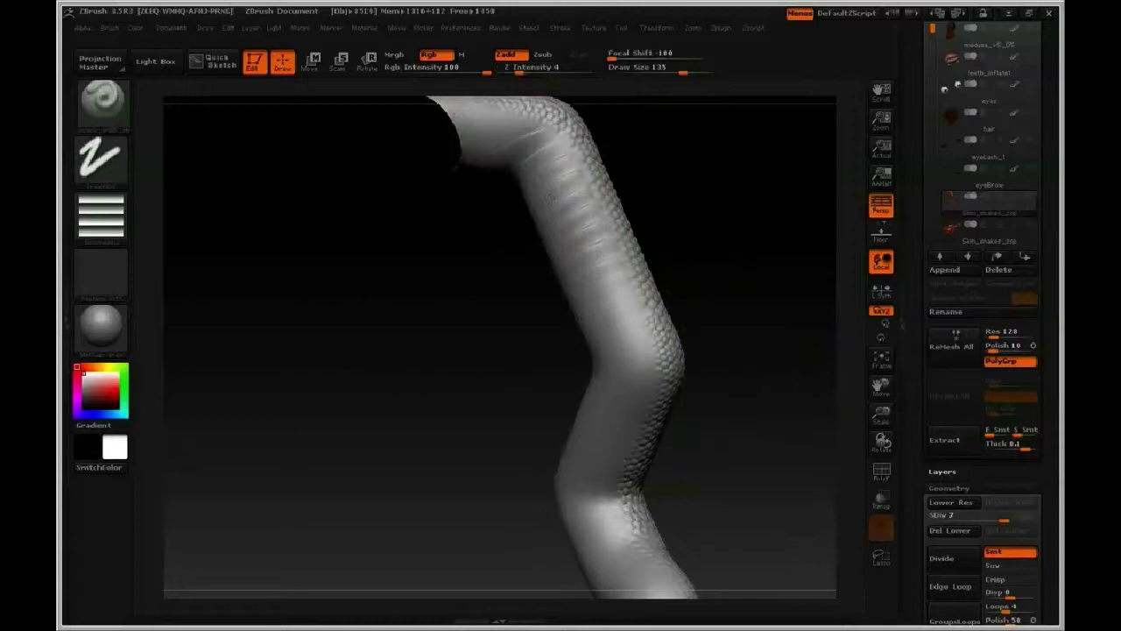
pyautogui.moveTo(612, 338)
pyautogui.mouseDown()
pyautogui.moveTo(600, 437)
pyautogui.moveTo(628, 391)
pyautogui.mouseUp()
pyautogui.moveTo(605, 425); pyautogui.dragTo(645, 417)
pyautogui.moveTo(576, 462); pyautogui.dragTo(631, 442)
pyautogui.moveTo(578, 503); pyautogui.dragTo(624, 492)
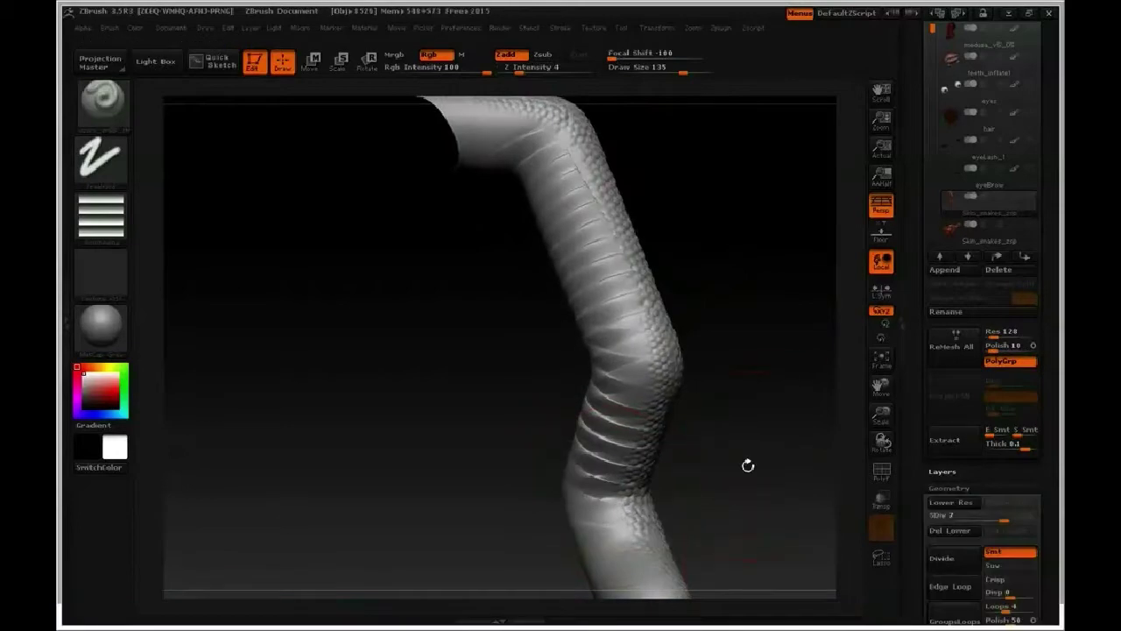
# Step: Switch to the TrimDynamic brush, set its draw size to 127 and flatten the belly ridges along the underside
pyautogui.moveTo(747, 466)
pyautogui.mouseDown()
pyautogui.moveTo(738, 476)
pyautogui.moveTo(753, 467)
pyautogui.moveTo(736, 456)
pyautogui.mouseUp()
pyautogui.press('shift')
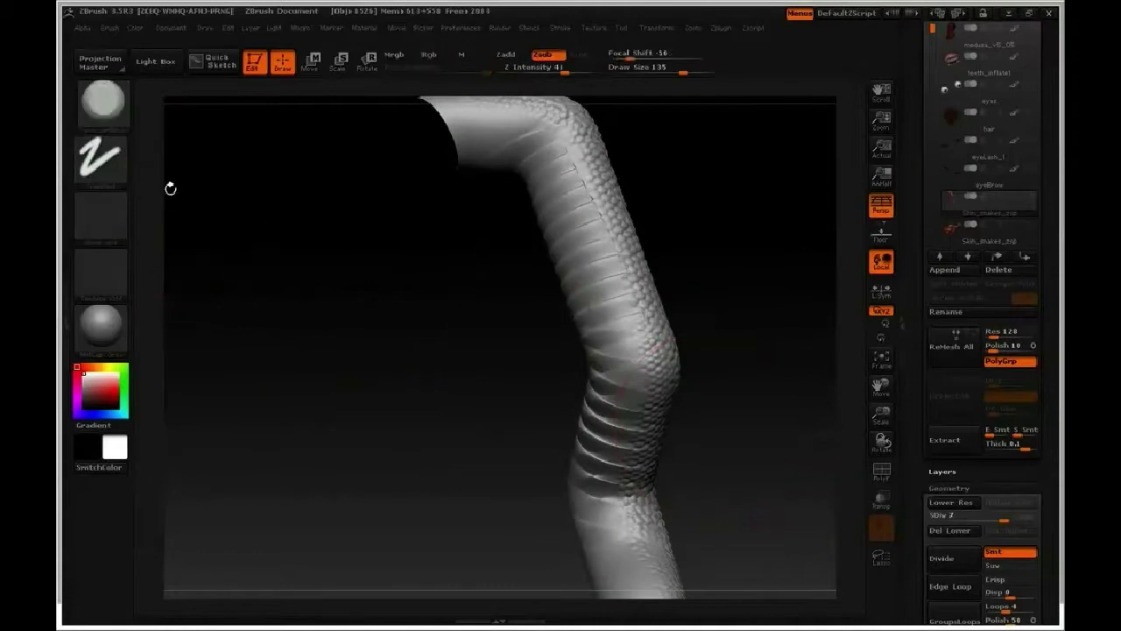
pyautogui.moveTo(427, 343); pyautogui.dragTo(468, 312)
pyautogui.press('s')
pyautogui.moveTo(634, 388); pyautogui.dragTo(630, 388)
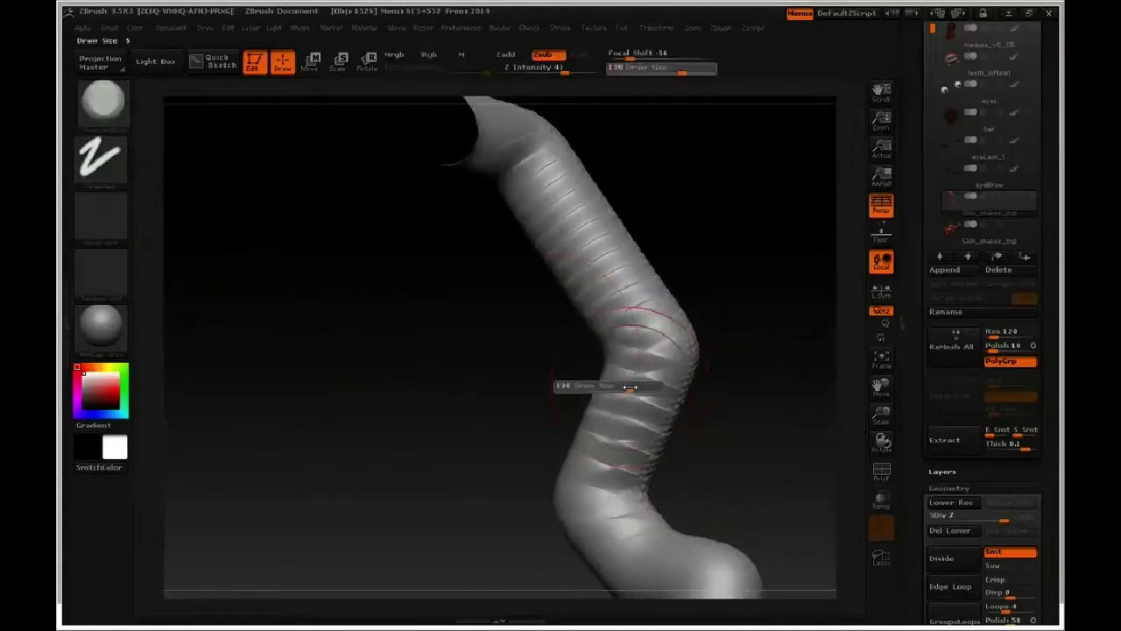
pyautogui.moveTo(610, 456)
pyautogui.keyDown('shift'); pyautogui.mouseDown()
pyautogui.moveTo(629, 444)
pyautogui.moveTo(651, 299)
pyautogui.moveTo(617, 279)
pyautogui.moveTo(544, 185)
pyautogui.mouseUp(); pyautogui.keyUp('shift')
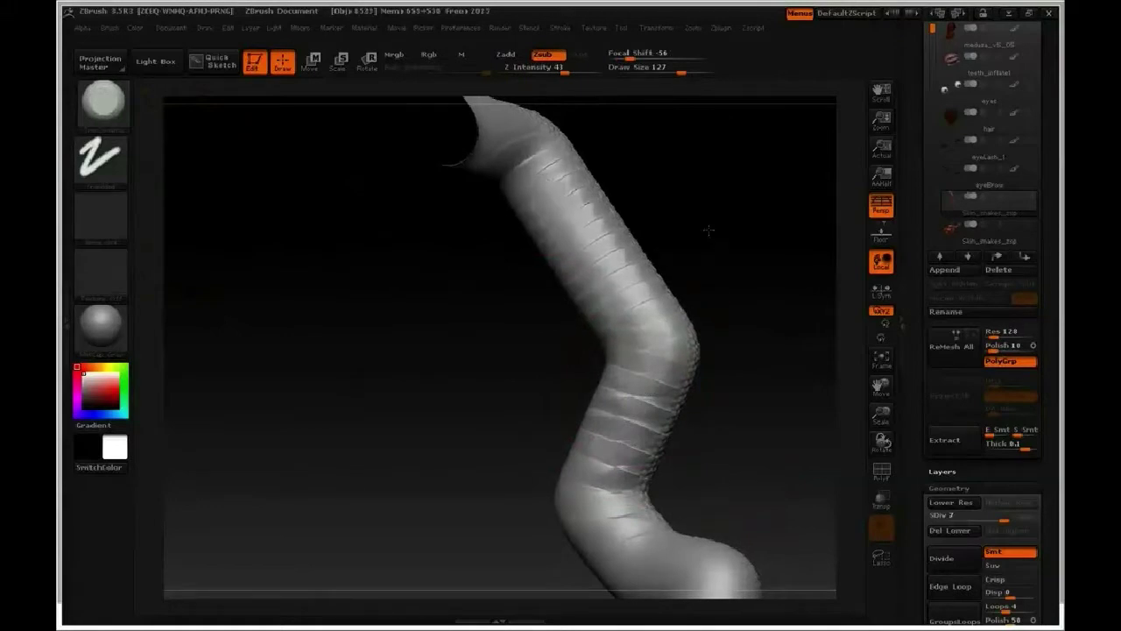
pyautogui.moveTo(709, 230); pyautogui.dragTo(627, 229)
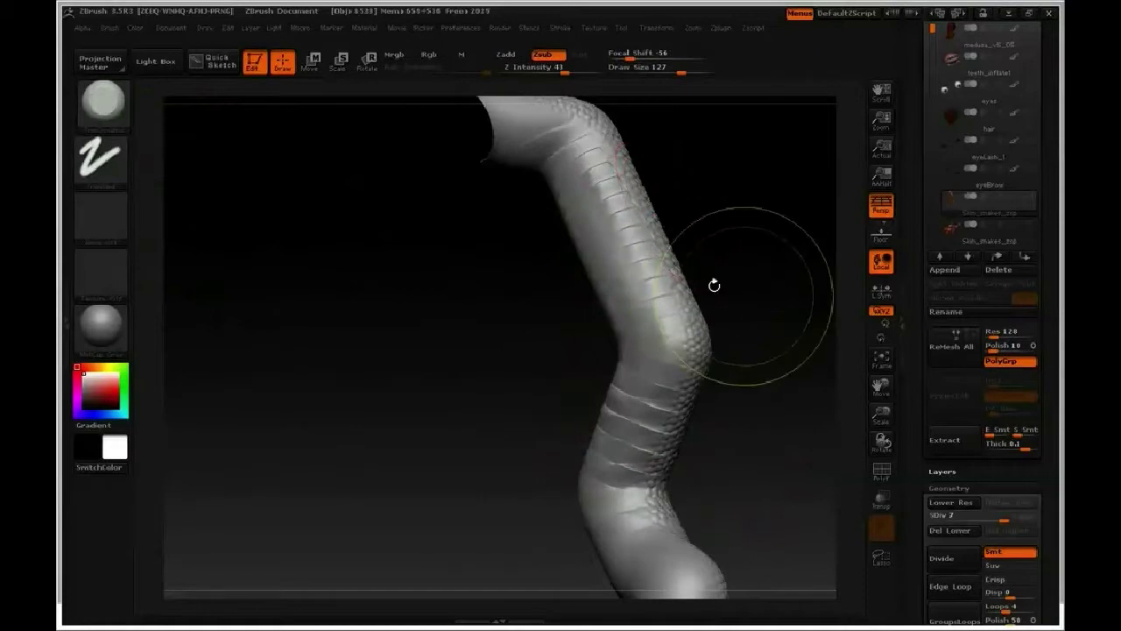
# Step: Set the draw size to 78 and the Z Intensity to 20, and trim the upper belly ridges more gently
pyautogui.press('s')
pyautogui.moveTo(631, 243); pyautogui.dragTo(617, 245)
pyautogui.moveTo(565, 70); pyautogui.dragTo(542, 71)
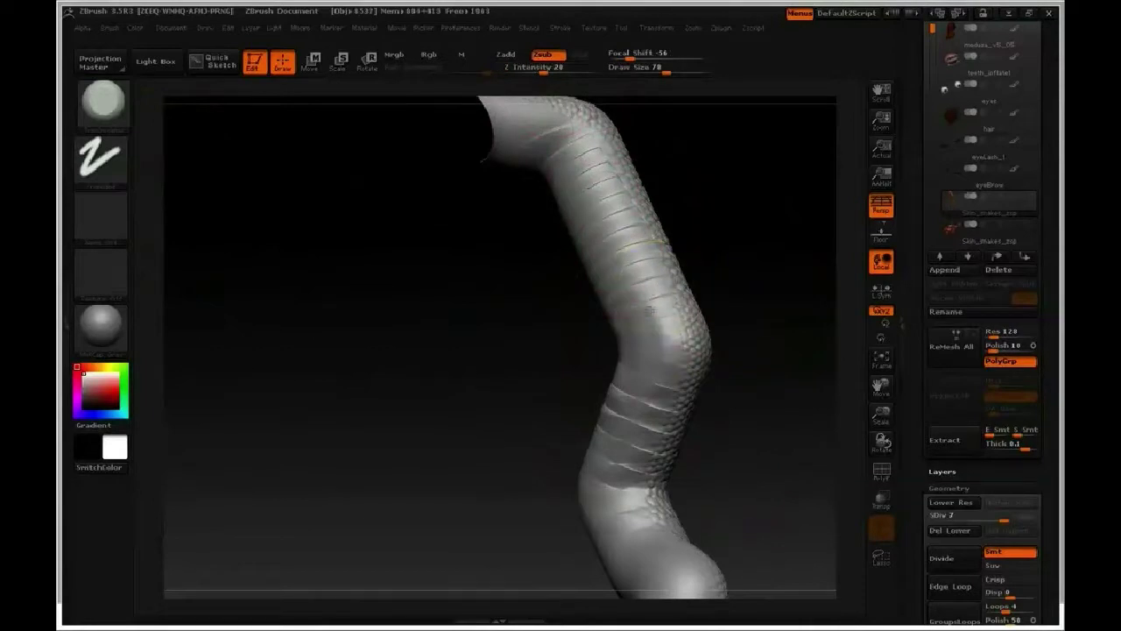
pyautogui.moveTo(599, 170); pyautogui.dragTo(574, 179)
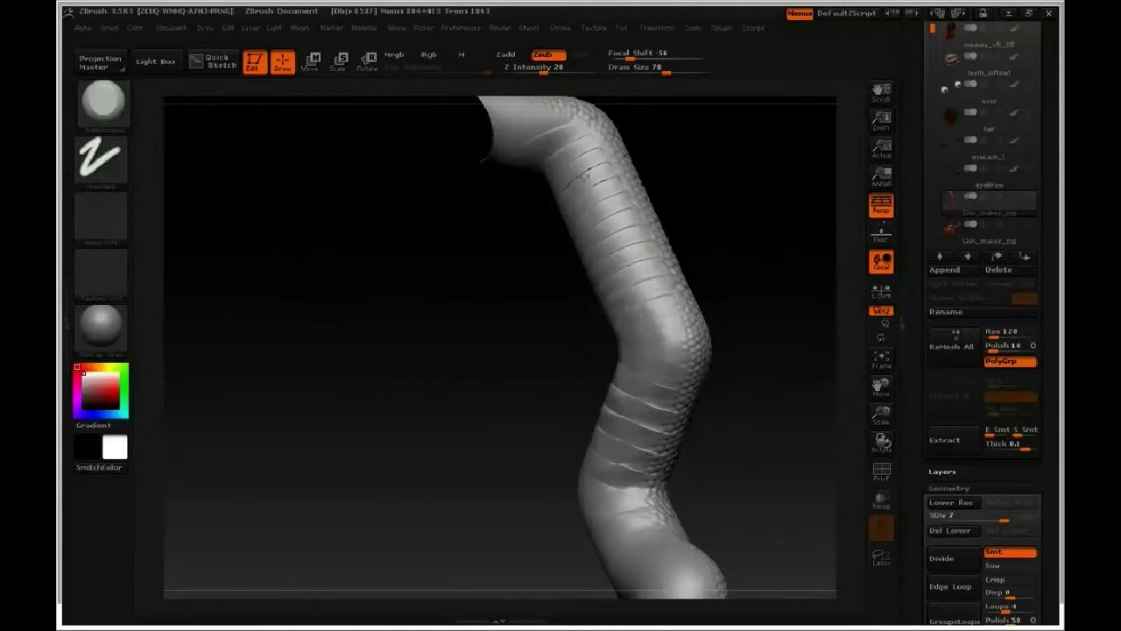
pyautogui.moveTo(796, 260)
pyautogui.mouseDown()
pyautogui.moveTo(728, 371)
pyautogui.moveTo(620, 406)
pyautogui.mouseUp()
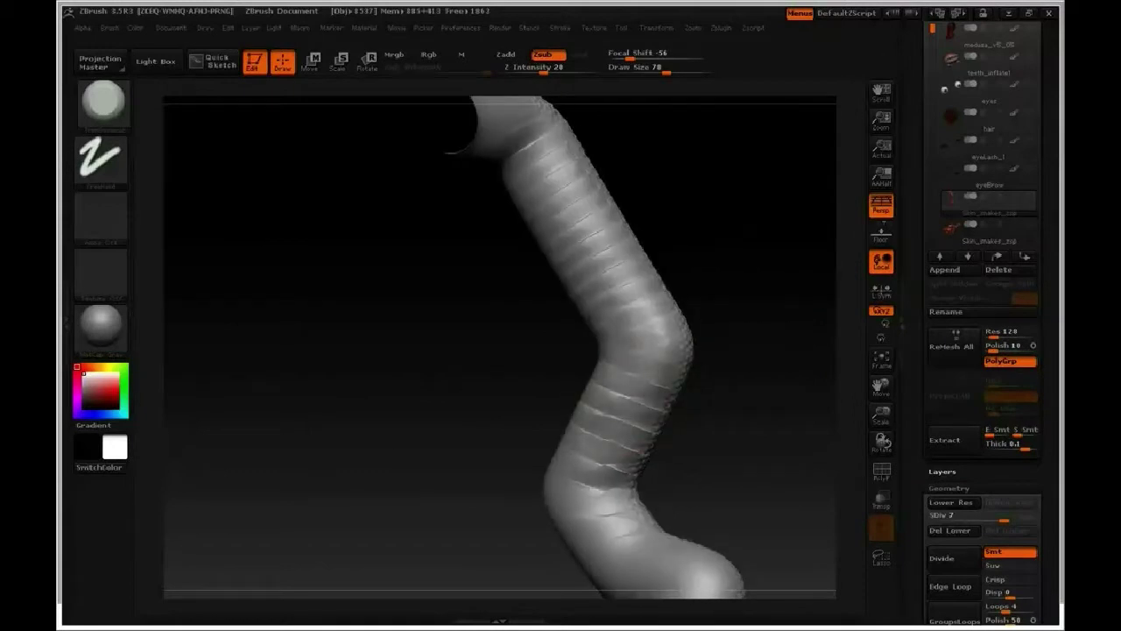
pyautogui.moveTo(608, 265); pyautogui.dragTo(585, 275)
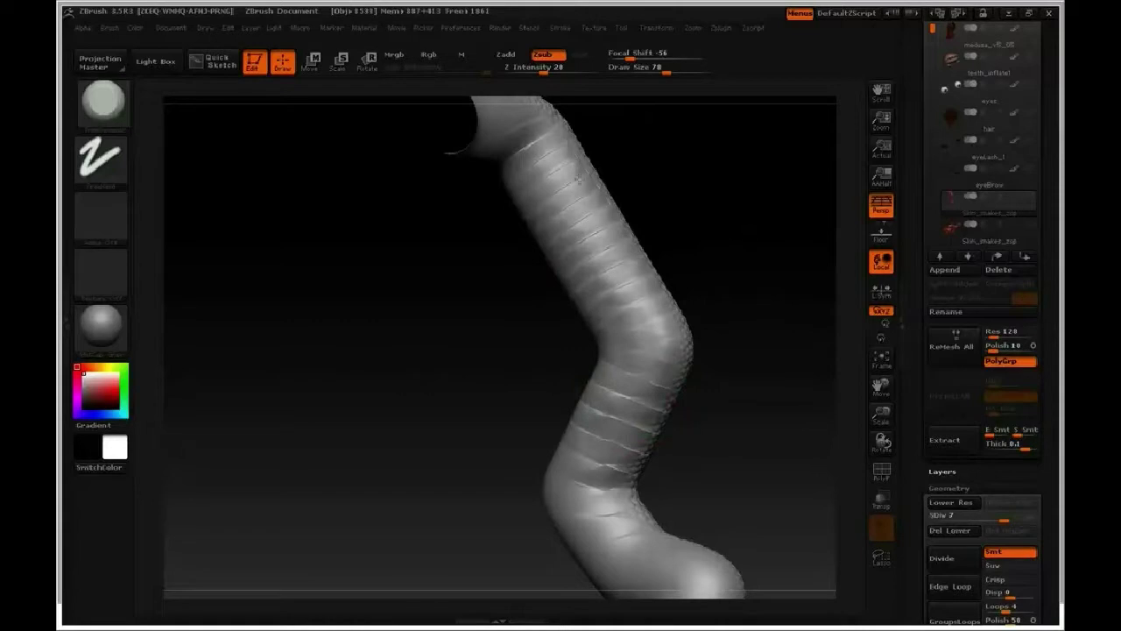
# Step: Switch to a Slash brush, undo a test cut between belly and scales, and set the Z Intensity to 12
pyautogui.moveTo(741, 235)
pyautogui.mouseDown()
pyautogui.moveTo(753, 362)
pyautogui.moveTo(743, 318)
pyautogui.moveTo(813, 366)
pyautogui.moveTo(775, 370)
pyautogui.moveTo(768, 352)
pyautogui.moveTo(799, 424)
pyautogui.moveTo(233, 193)
pyautogui.mouseUp()
pyautogui.click(101, 101)
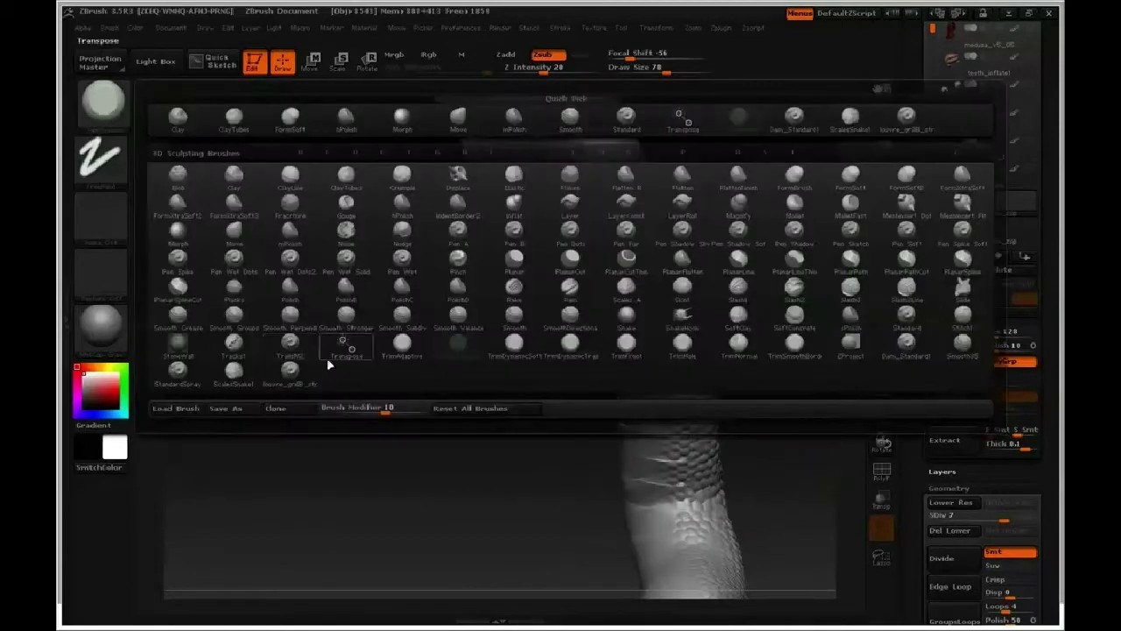
pyautogui.click(796, 290)
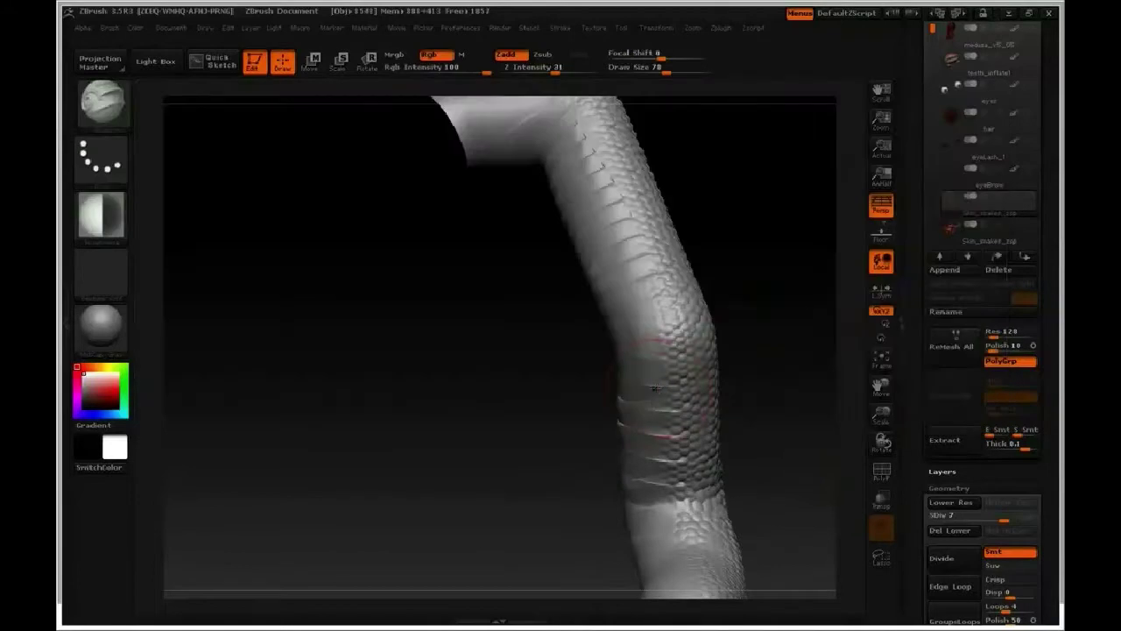
pyautogui.moveTo(655, 388); pyautogui.dragTo(666, 405)
pyautogui.hotkey('ctrl', 'z')
pyautogui.click(552, 67)
pyautogui.write('12')
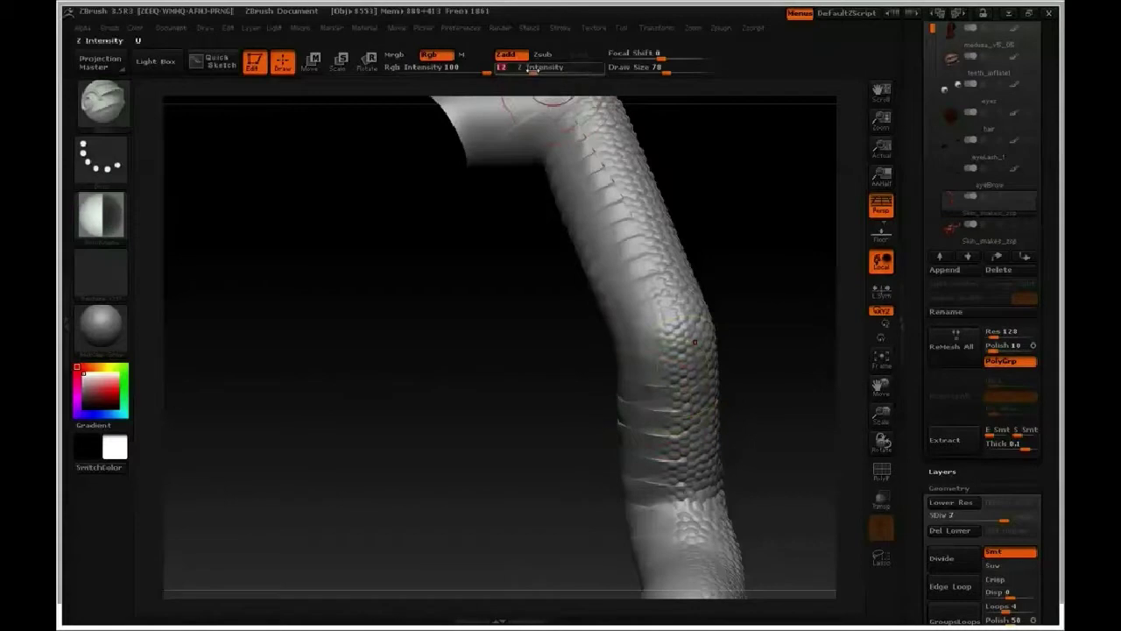
pyautogui.press('Return')
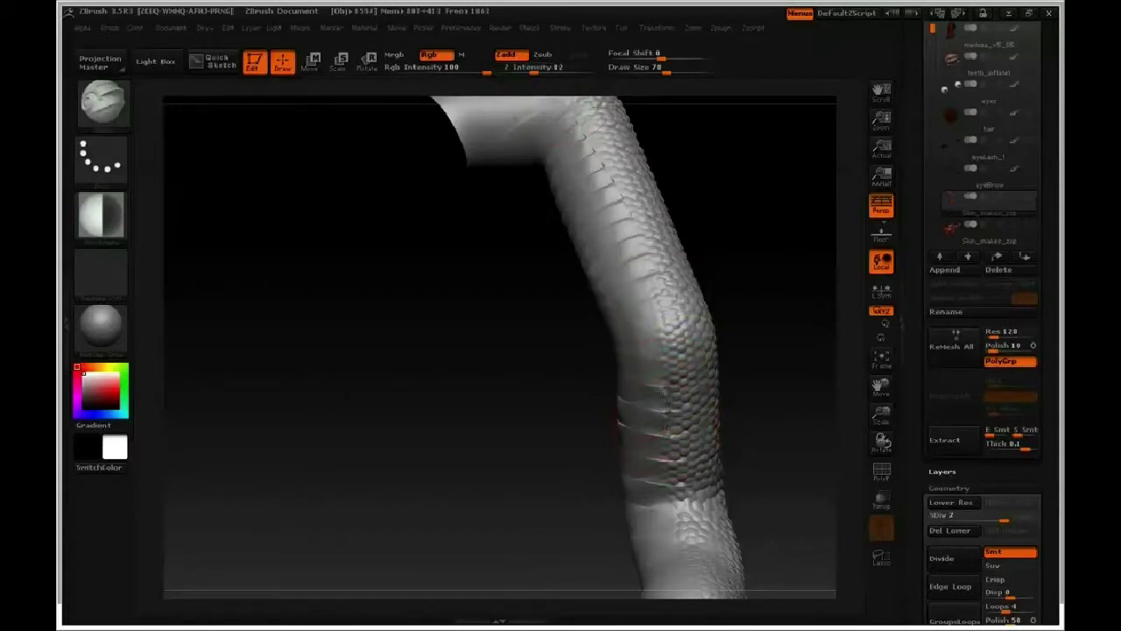
# Step: Carve a seam where the belly ridges meet the scales, from the middle bend up to the snake's upper segment
pyautogui.moveTo(659, 351); pyautogui.dragTo(638, 311)
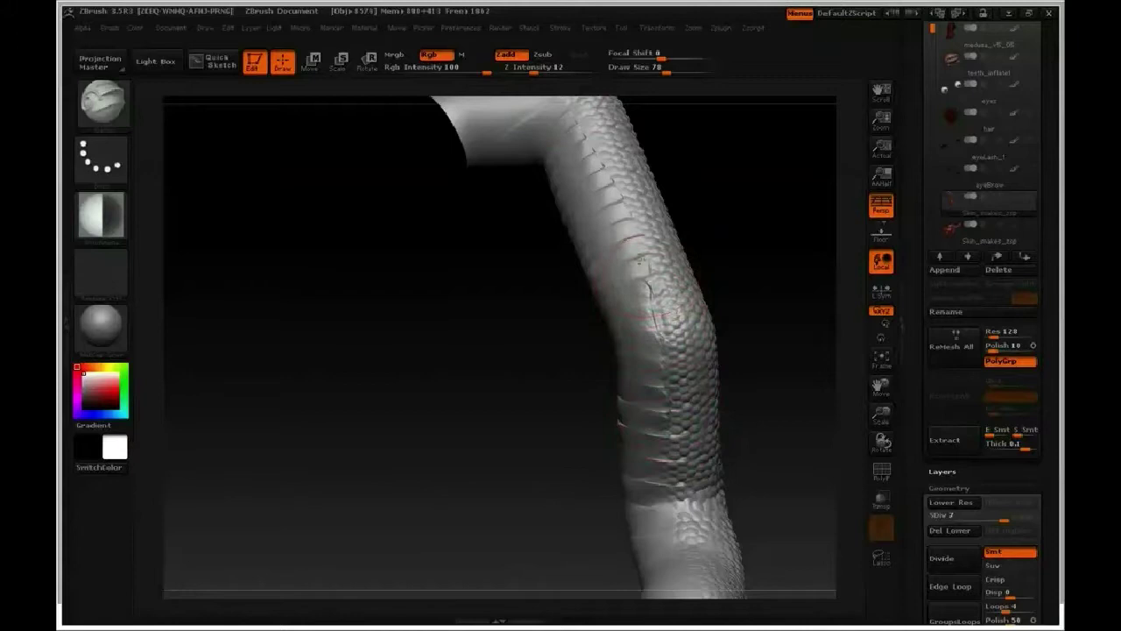
pyautogui.moveTo(644, 256); pyautogui.dragTo(598, 170)
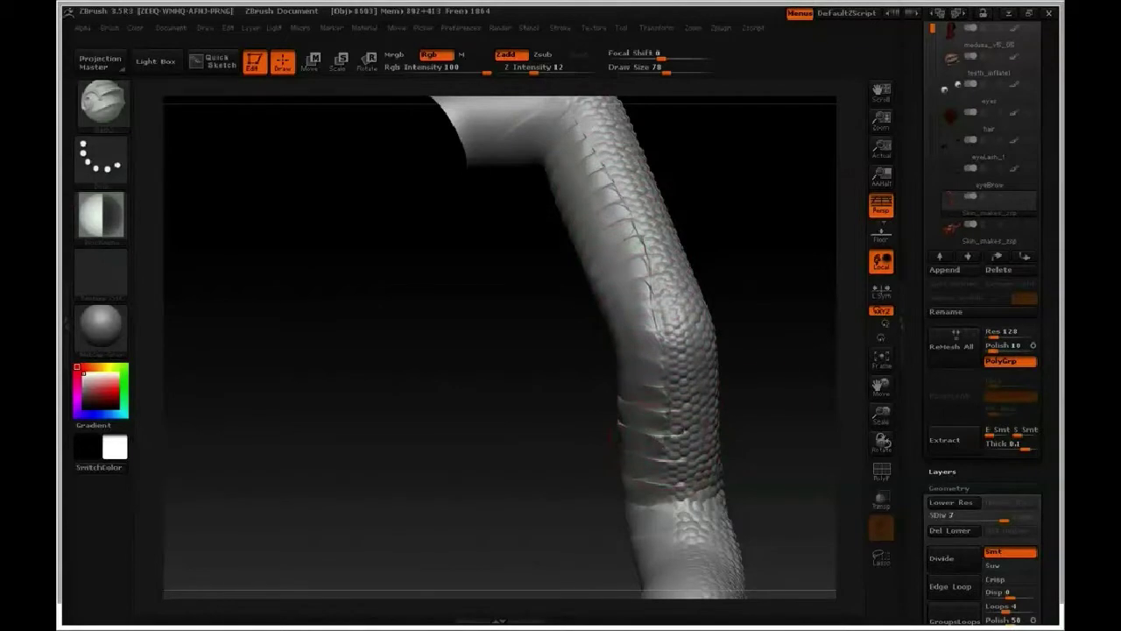
pyautogui.moveTo(785, 416)
pyautogui.keyDown('alt'); pyautogui.mouseDown()
pyautogui.moveTo(795, 364)
pyautogui.moveTo(774, 397)
pyautogui.moveTo(806, 420)
pyautogui.moveTo(732, 387)
pyautogui.mouseUp(); pyautogui.keyUp('alt')
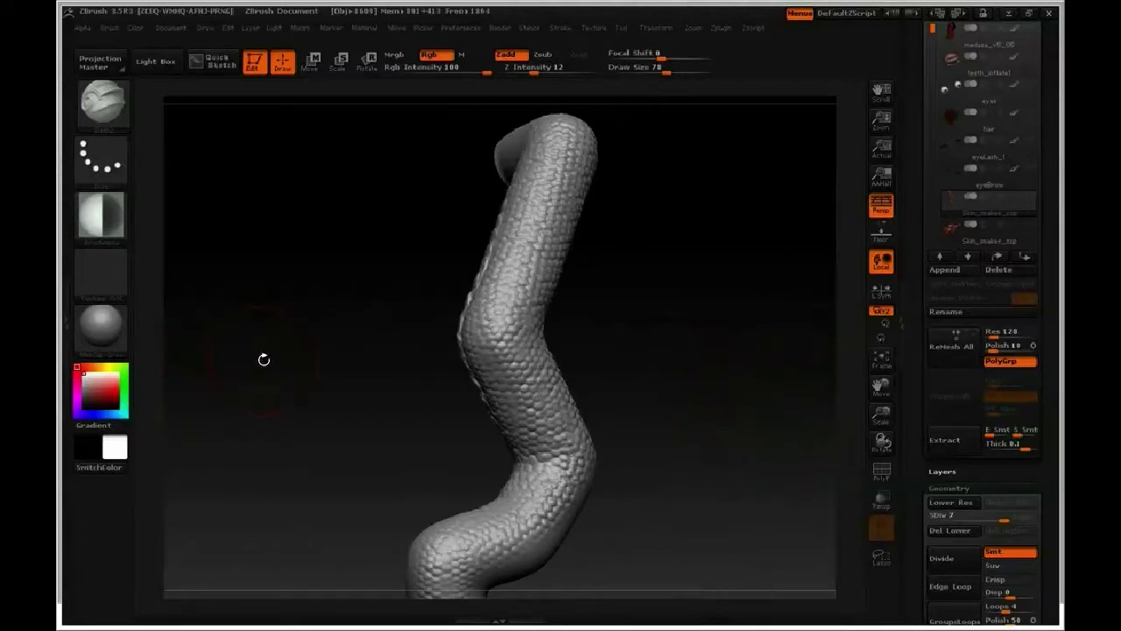
# Step: Set the current colour to a dark red with Red 133, Green 50 and Blue 50
pyautogui.click(93, 398)
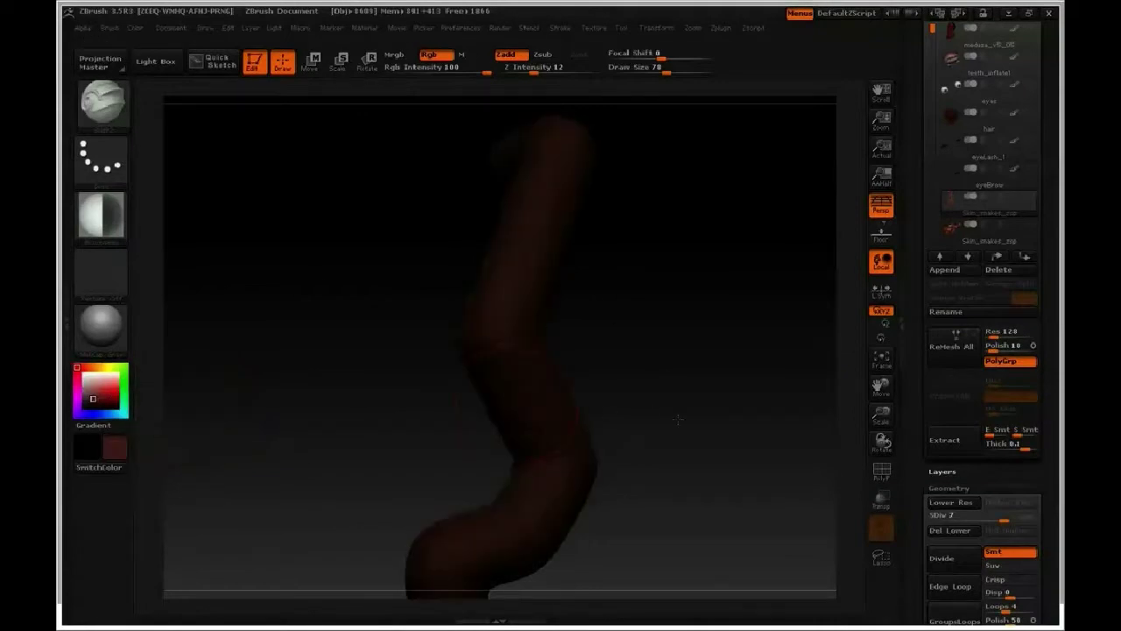
pyautogui.moveTo(678, 420); pyautogui.dragTo(683, 418)
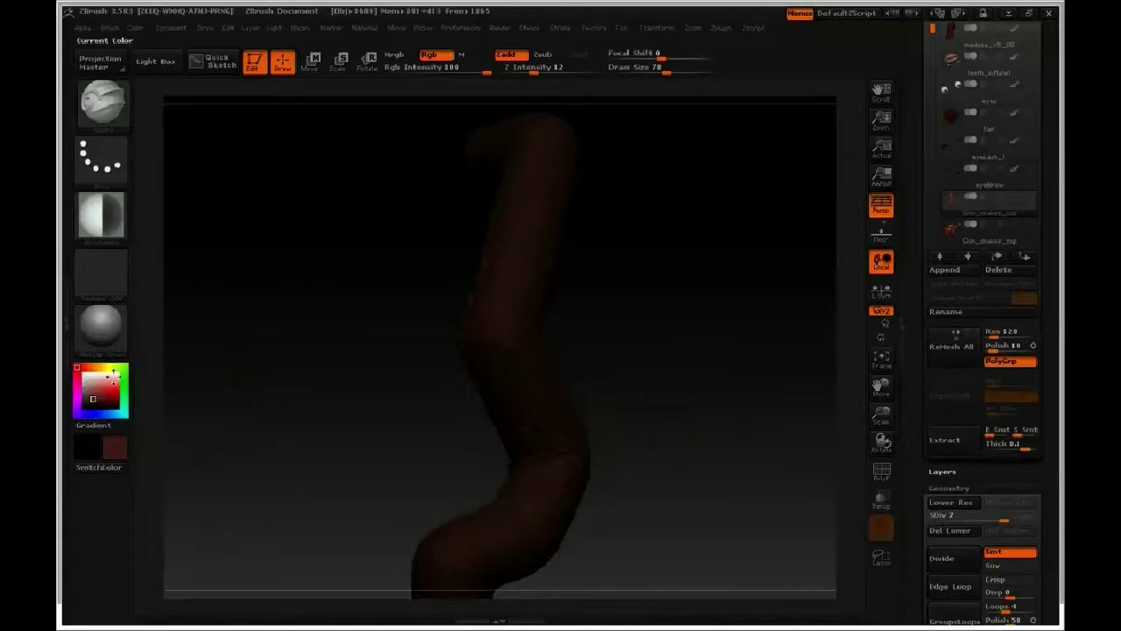
pyautogui.click(99, 399)
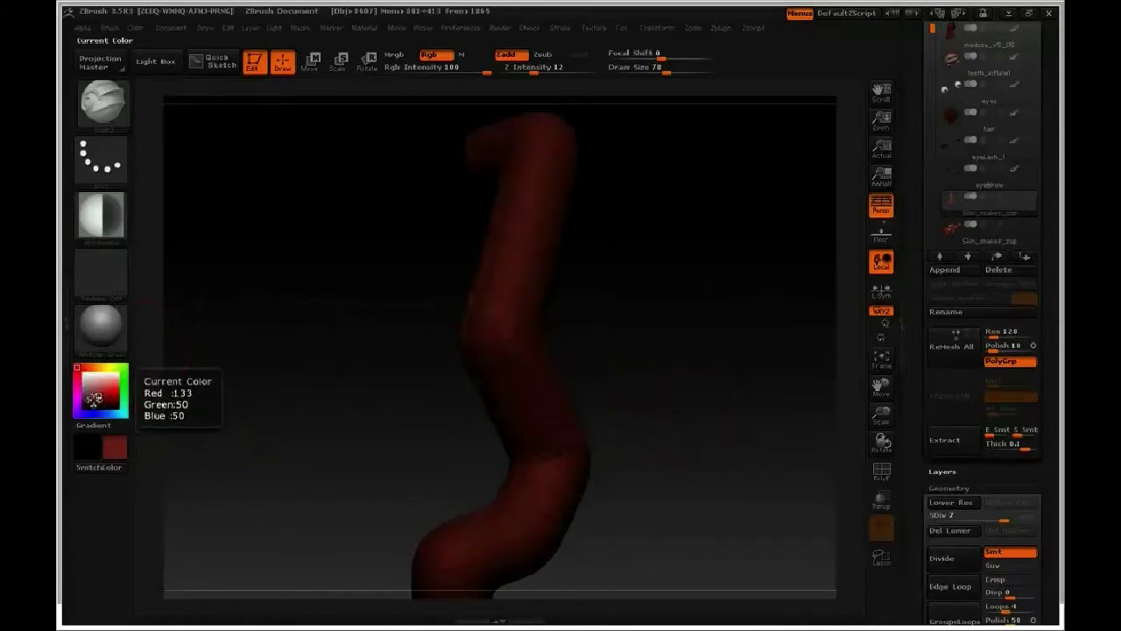
# Step: Set the current colour to a brown with Red 106, Green 72 and Blue 57, and fill the whole snake with it
pyautogui.click(96, 396)
pyautogui.click(97, 397)
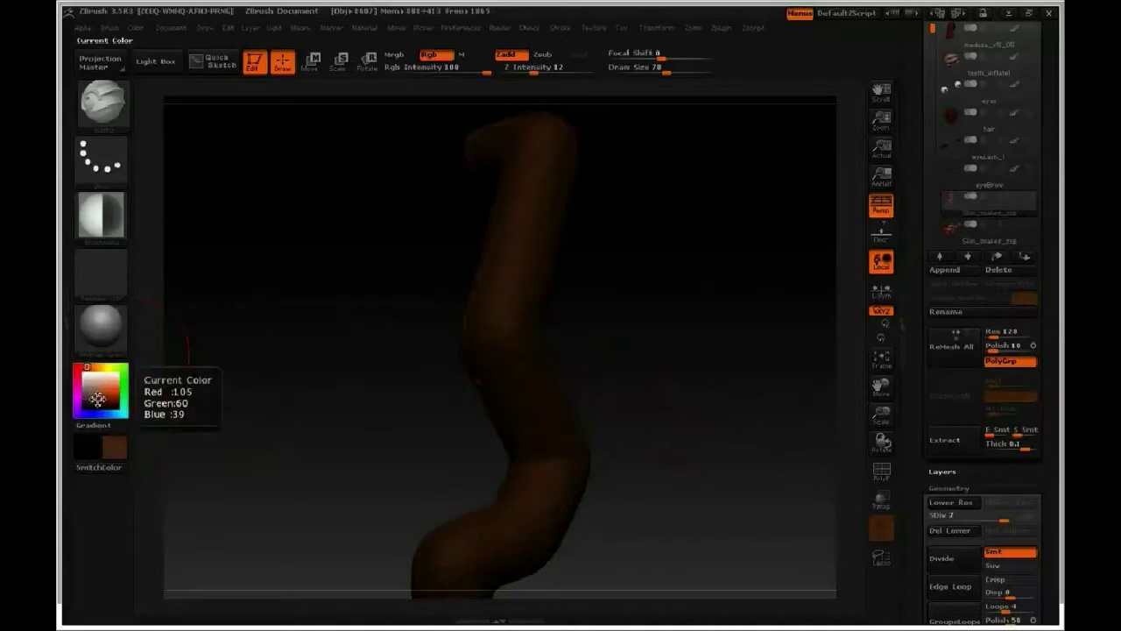
pyautogui.click(90, 399)
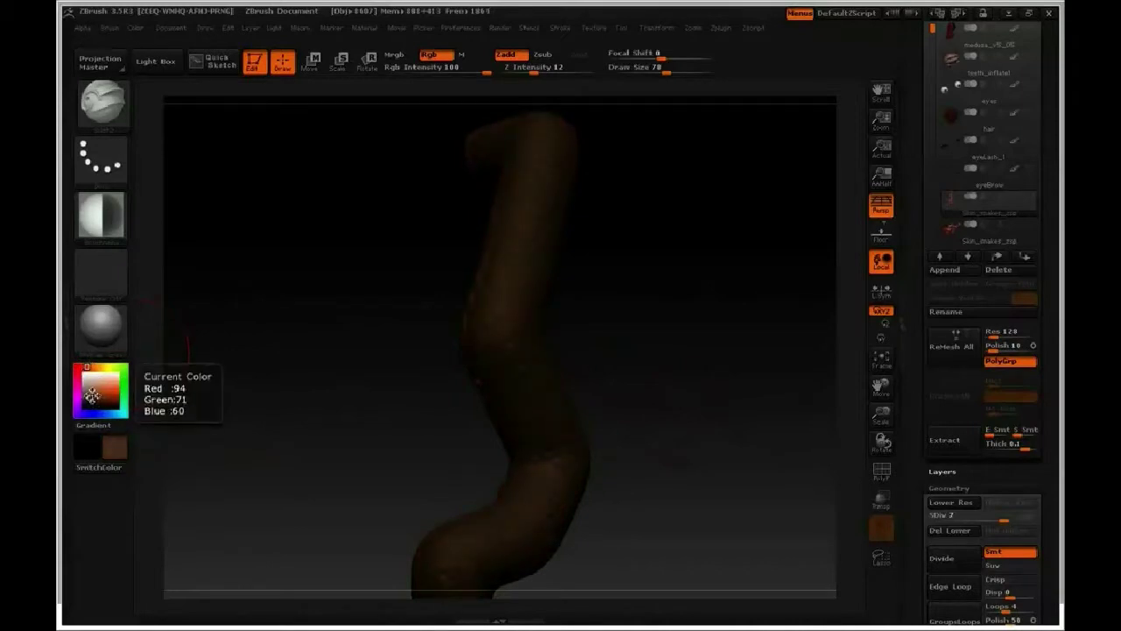
pyautogui.click(93, 397)
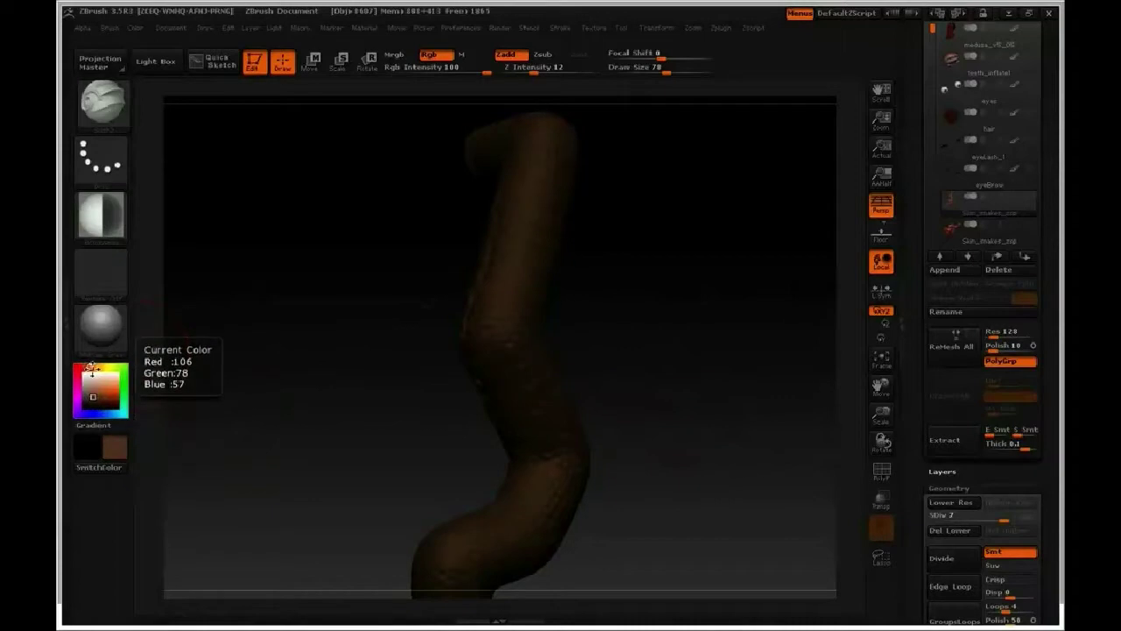
pyautogui.click(91, 375)
pyautogui.click(91, 372)
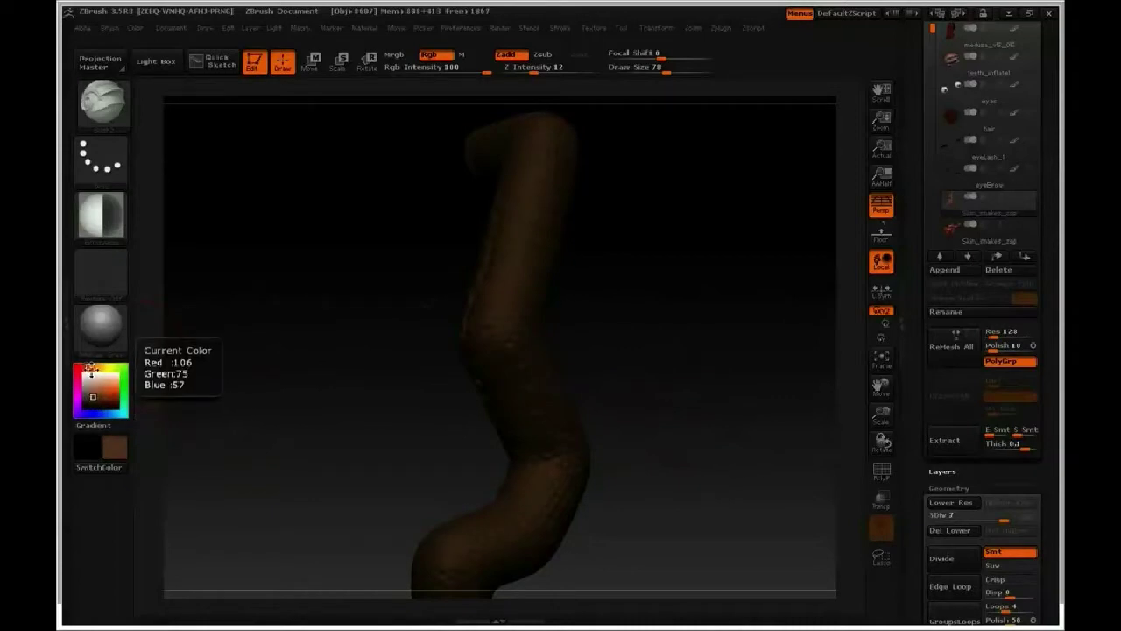
pyautogui.click(89, 369)
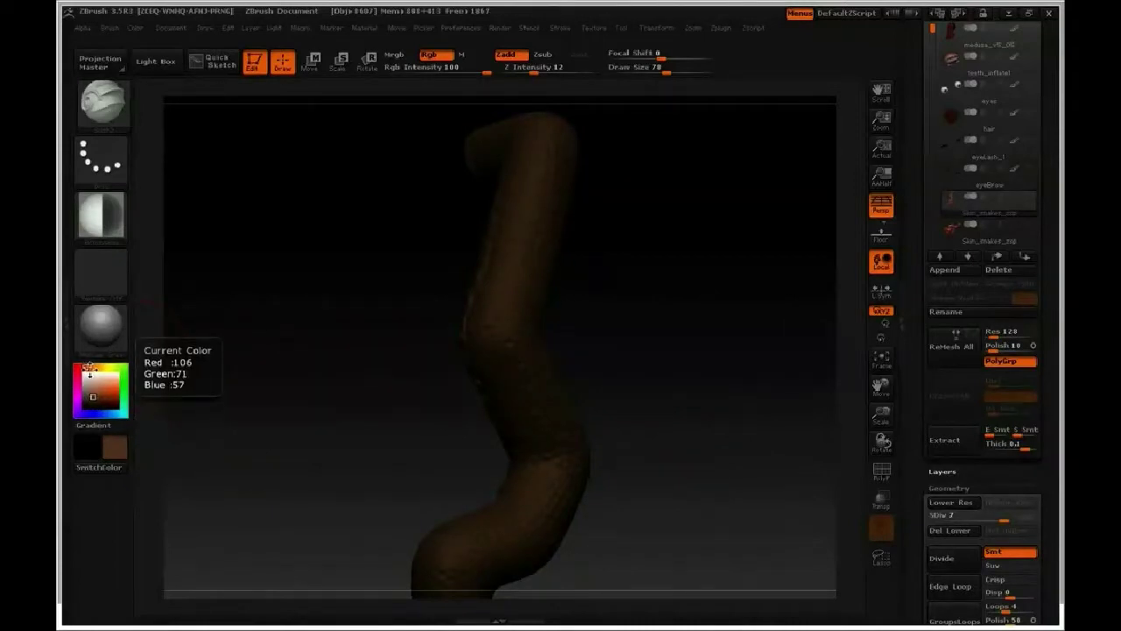
pyautogui.click(133, 28)
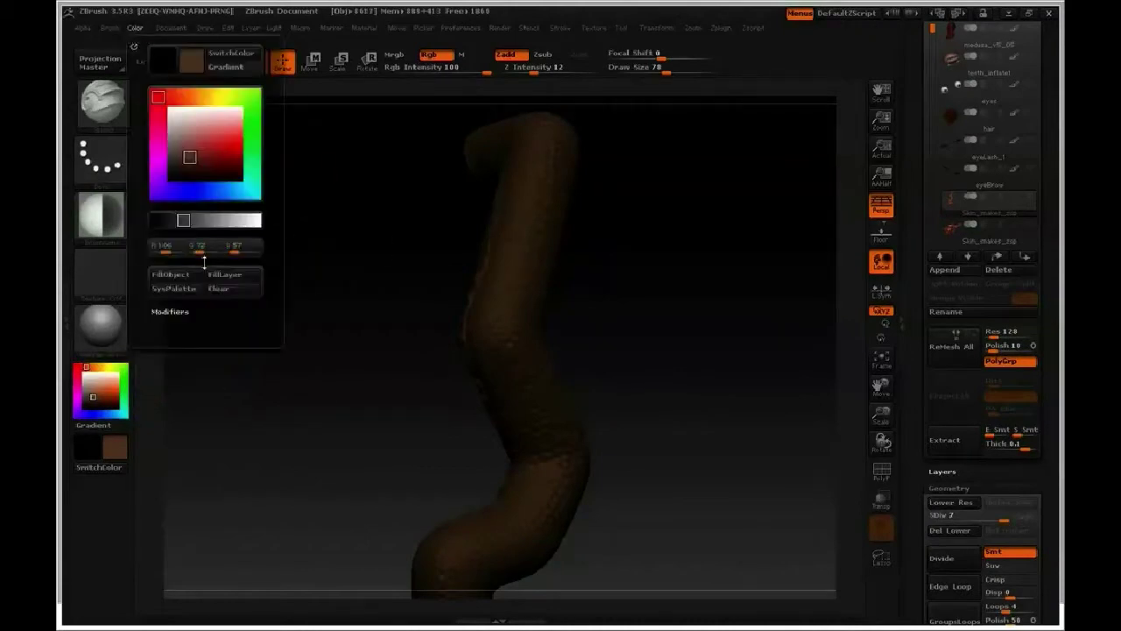
pyautogui.click(172, 275)
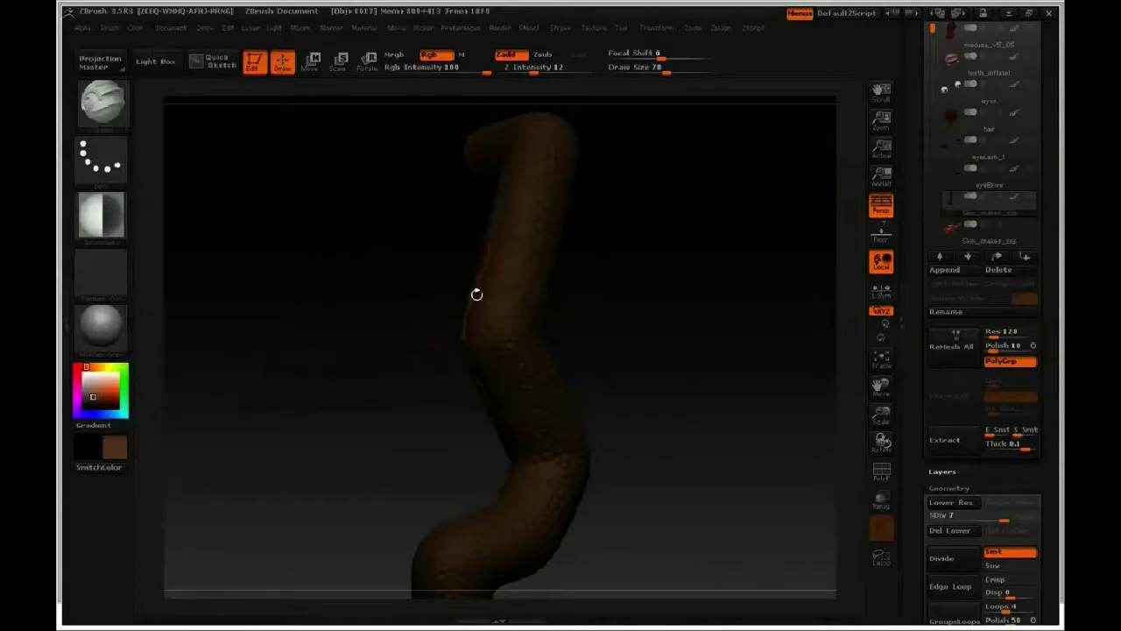
# Step: Switch to the Standard brush and mask the snake by cavity with the cavity intensity at 100
pyautogui.click(103, 102)
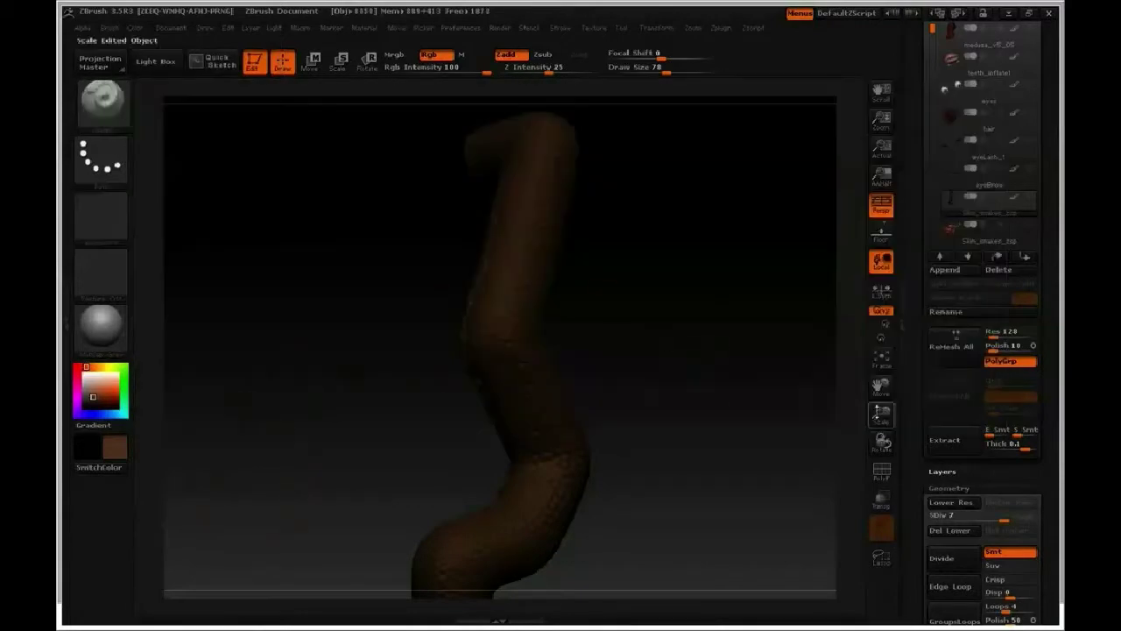
pyautogui.moveTo(1006, 481); pyautogui.dragTo(1005, 363)
pyautogui.scroll(-4, 1005, 366)
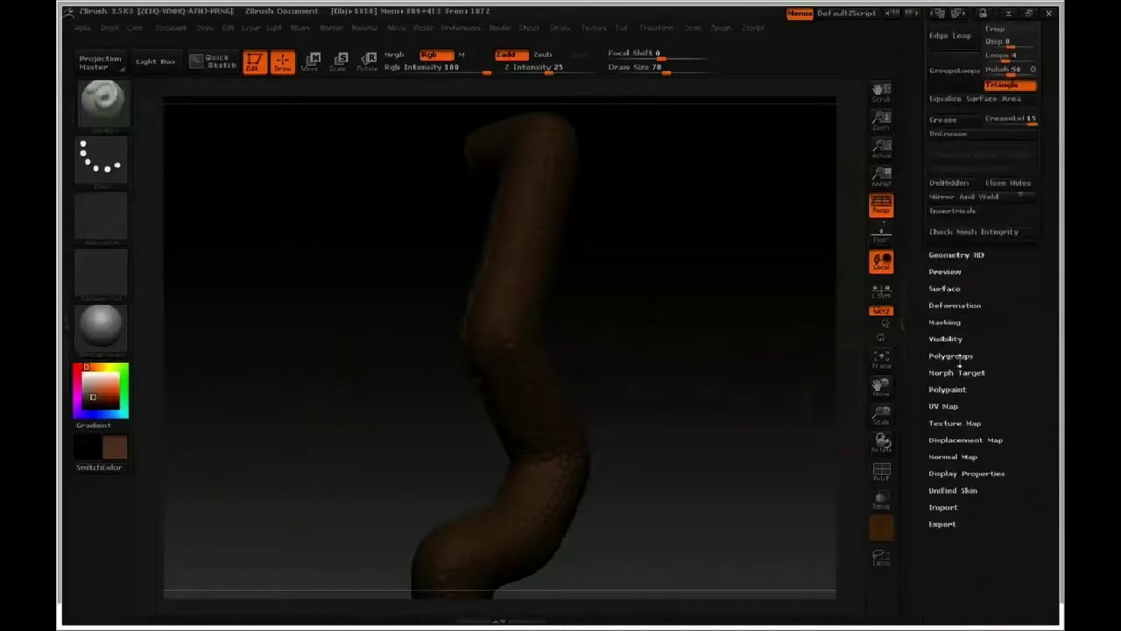
pyautogui.click(946, 322)
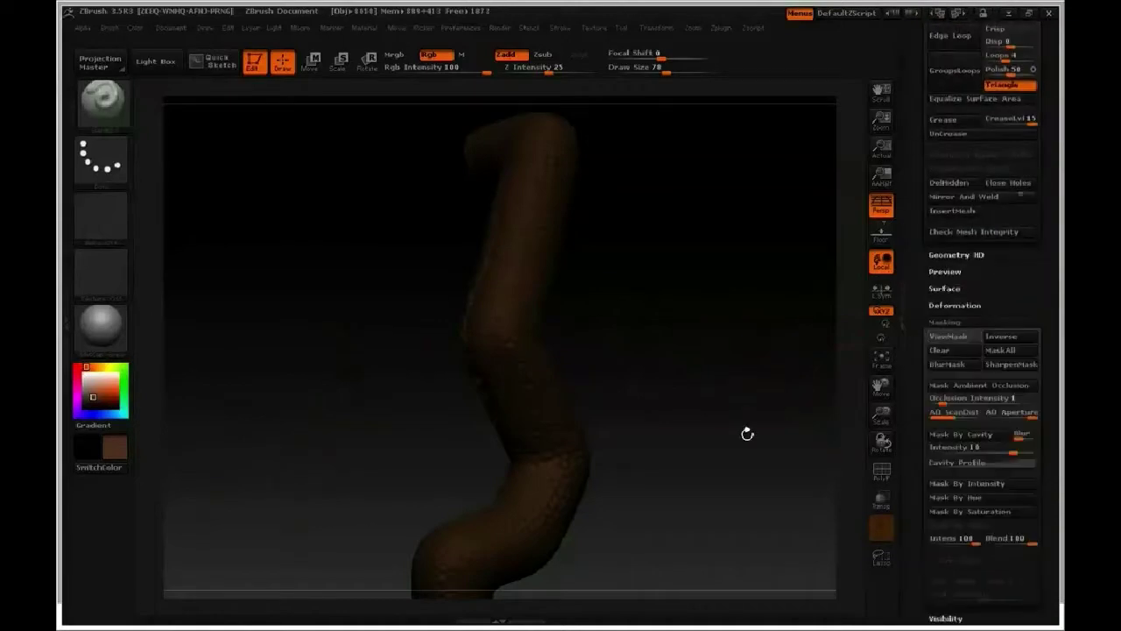
pyautogui.moveTo(745, 430); pyautogui.dragTo(742, 404)
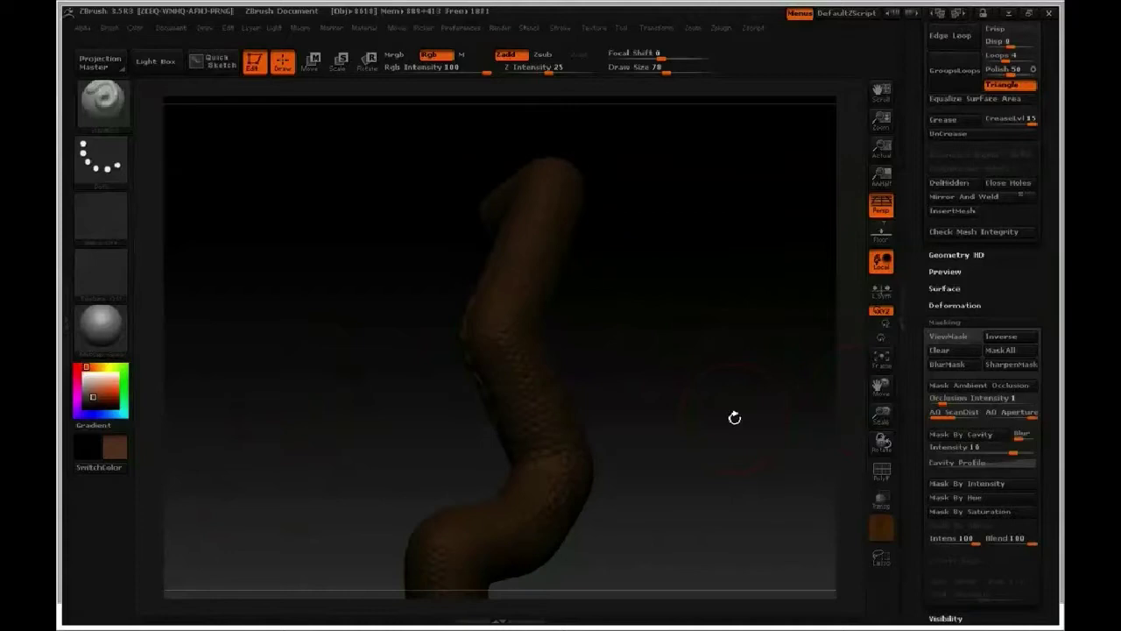
pyautogui.click(1036, 449)
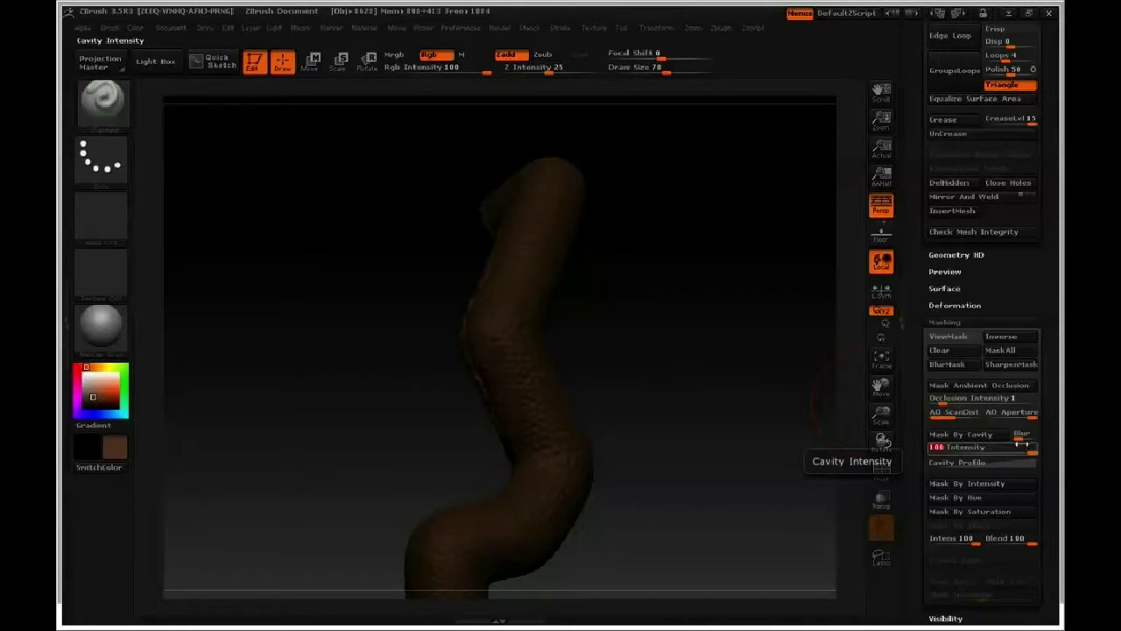
pyautogui.click(960, 436)
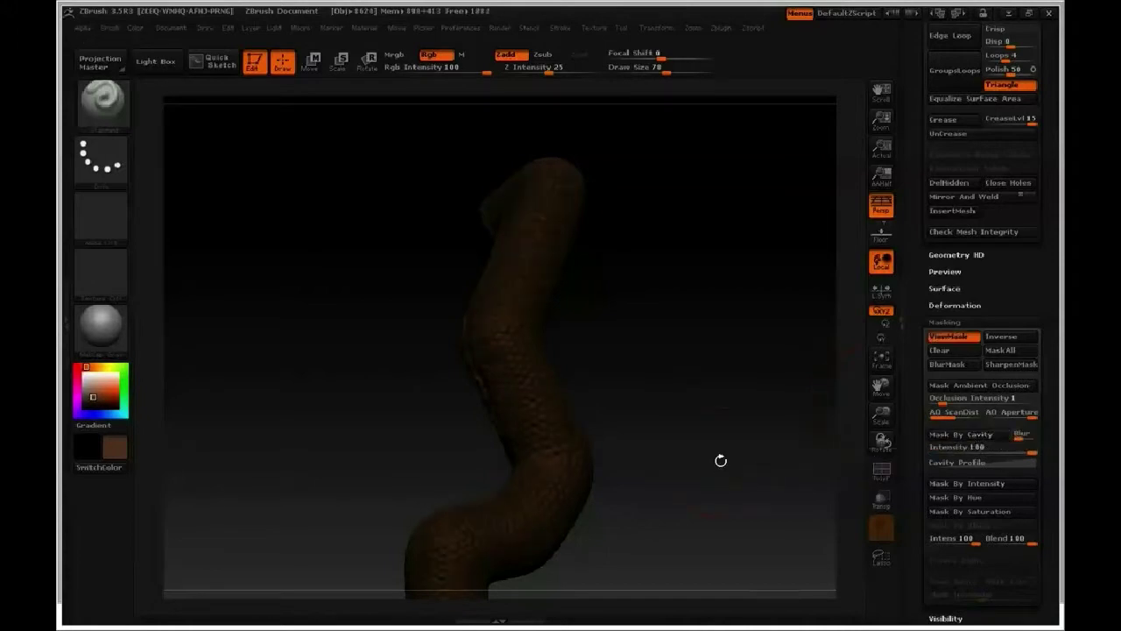
# Step: Examine the cavity mask on the scales in Flat render mode from another angle, and return to Preview mode
pyautogui.click(502, 27)
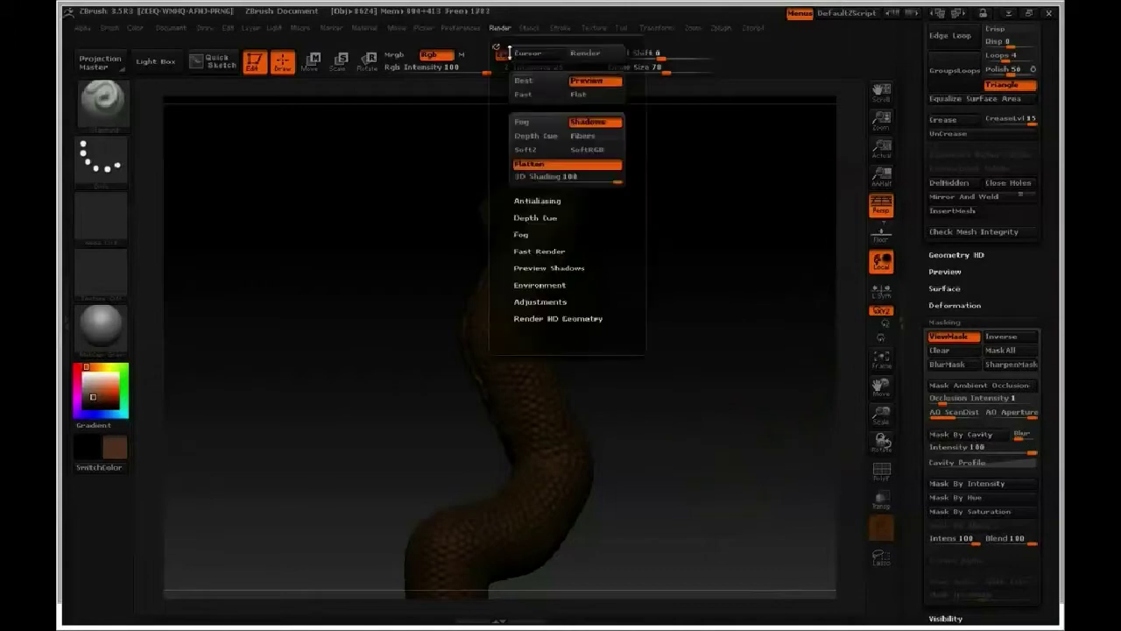
pyautogui.click(596, 87)
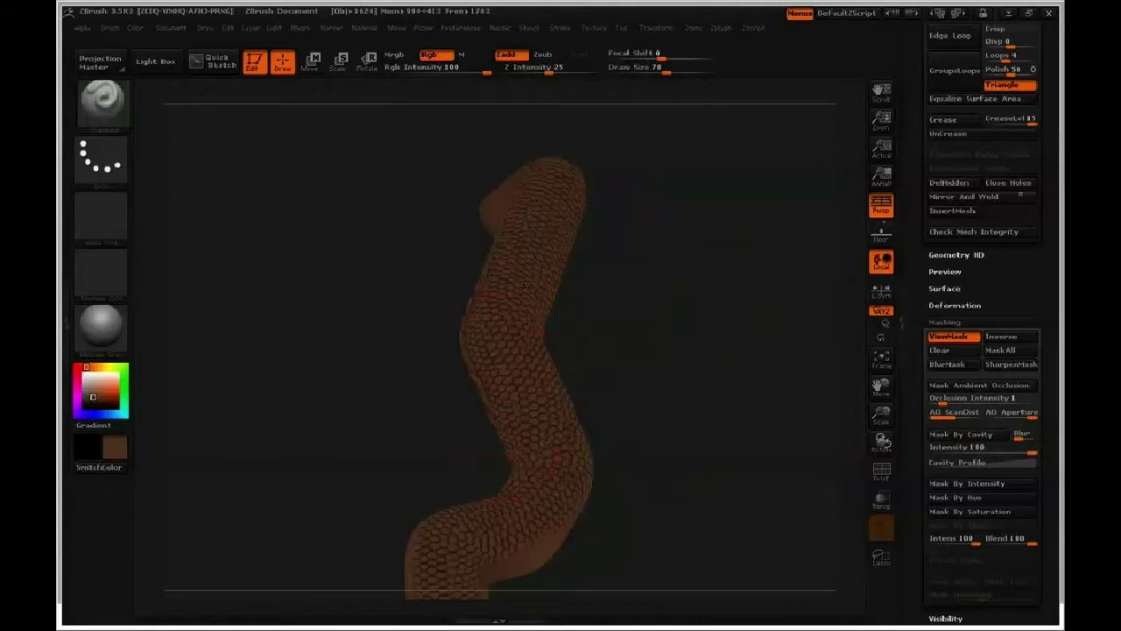
pyautogui.moveTo(641, 216); pyautogui.dragTo(482, 363)
pyautogui.moveTo(636, 352); pyautogui.dragTo(577, 142)
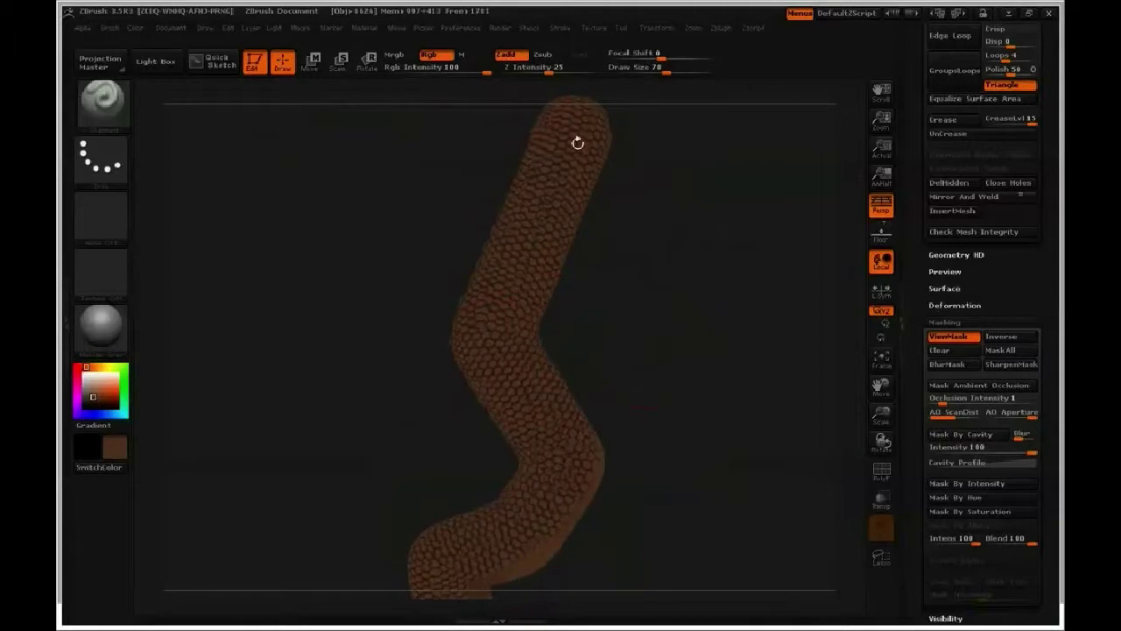
pyautogui.click(503, 29)
pyautogui.click(585, 82)
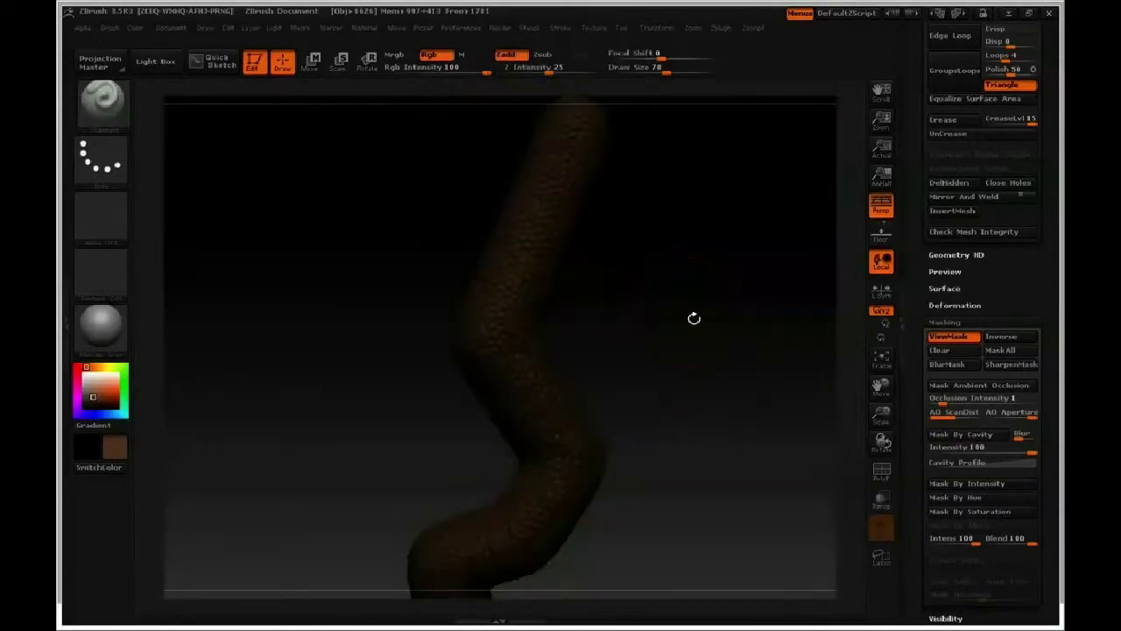
# Step: Invert the snake's cavity mask and hide the mask display
pyautogui.moveTo(724, 363); pyautogui.dragTo(726, 359)
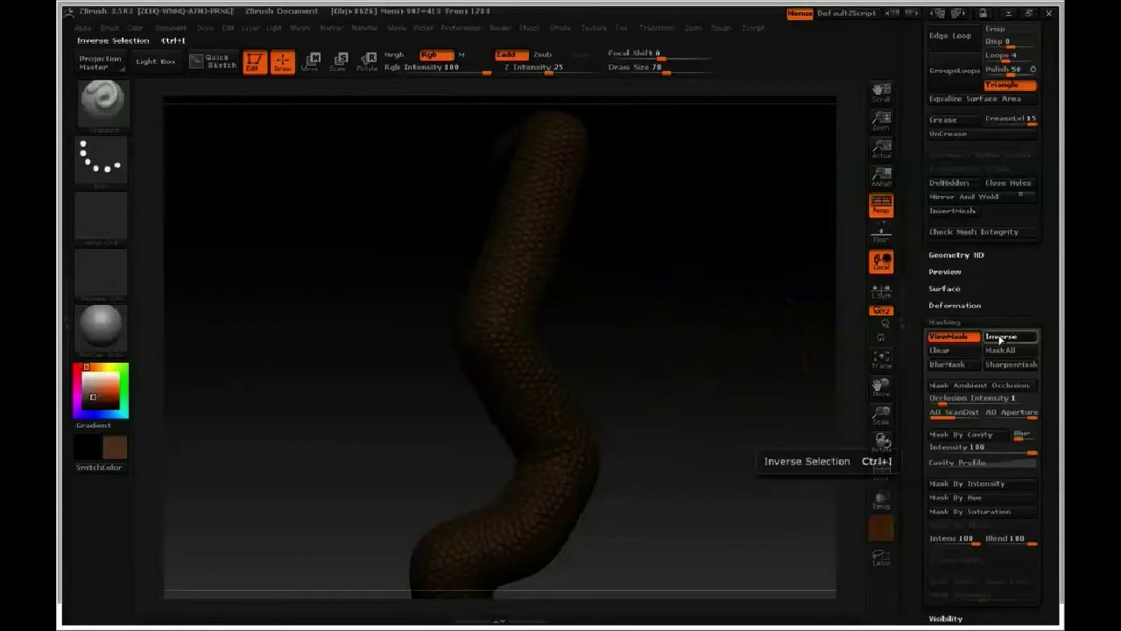
pyautogui.click(1001, 338)
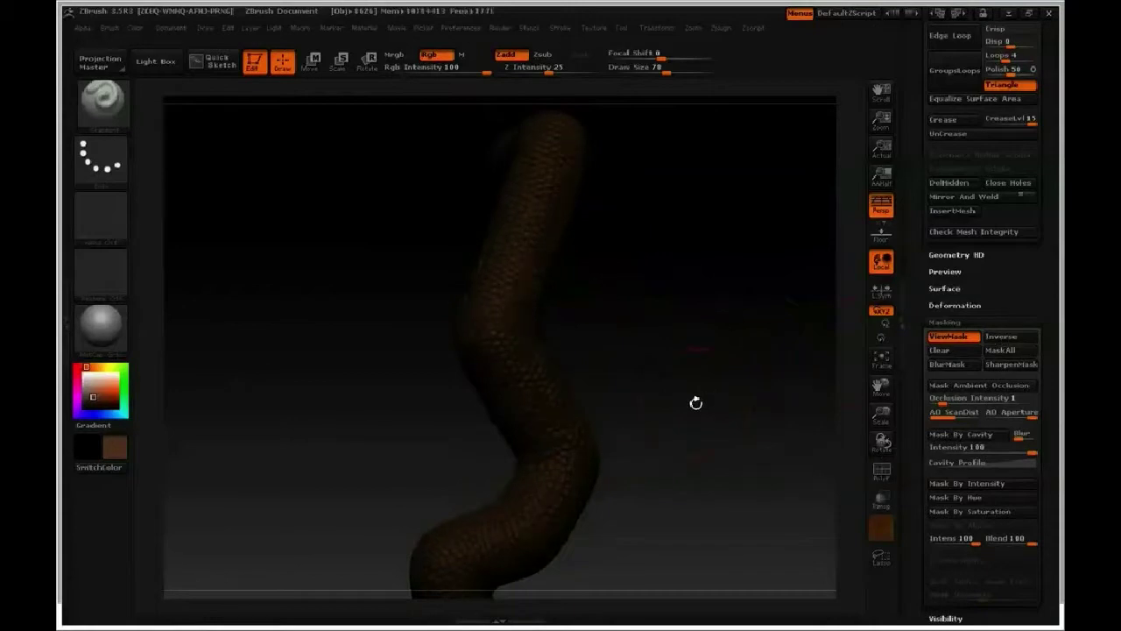
pyautogui.click(953, 336)
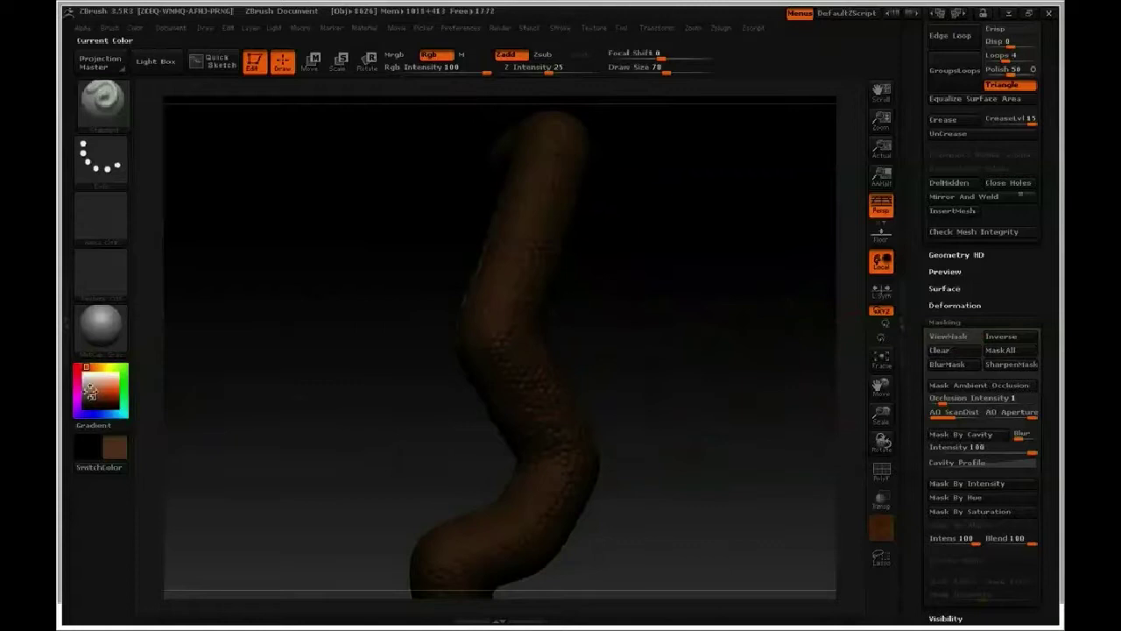
# Step: Choose a lighter reddish brown and set up the brush with the Color Spray stroke and Alpha 23
pyautogui.moveTo(91, 396); pyautogui.dragTo(97, 389)
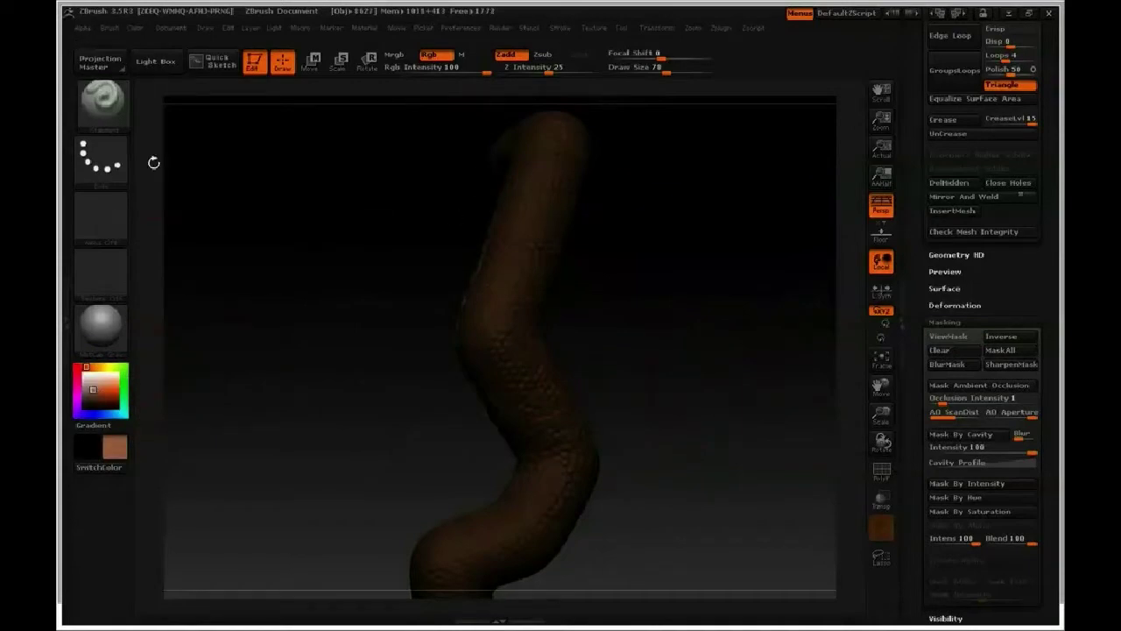
pyautogui.click(100, 159)
pyautogui.click(403, 174)
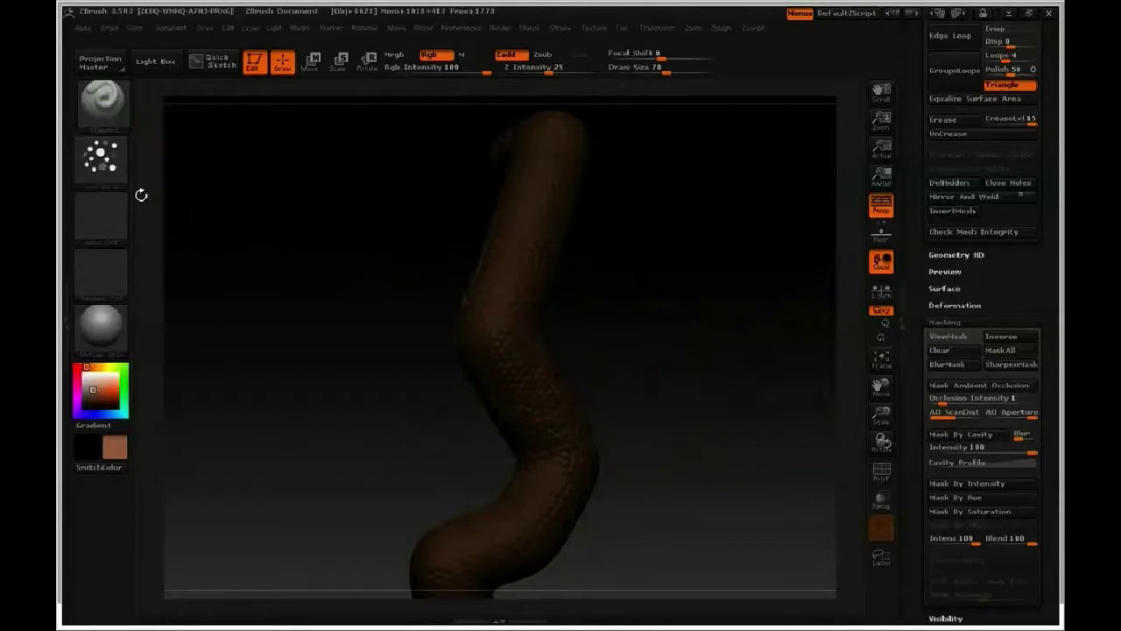
pyautogui.click(100, 219)
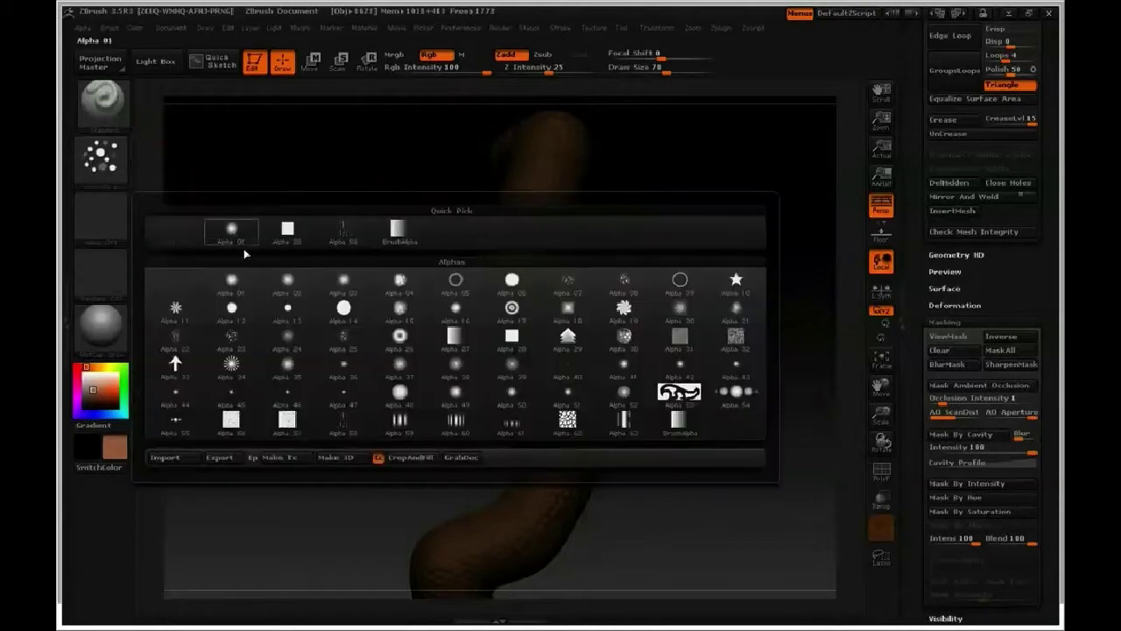
pyautogui.click(227, 341)
pyautogui.click(560, 27)
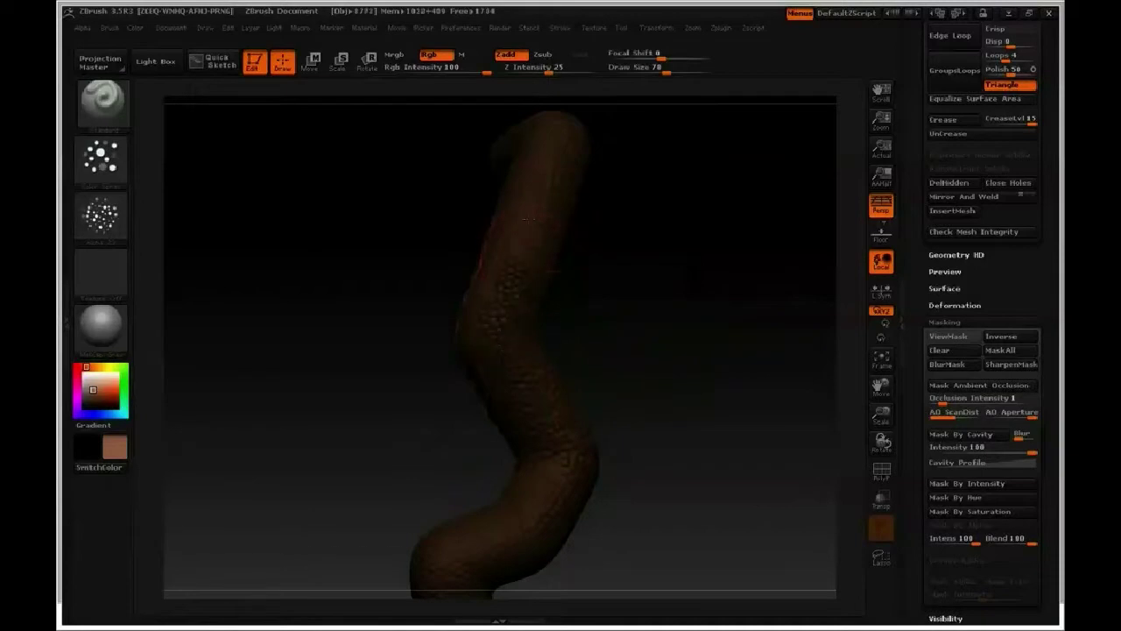
# Step: Undo the test spray, turn off Zadd, and spray the lighter brown into the scale grooves at Rgb Intensity 37
pyautogui.hotkey('ctrl', 'z')
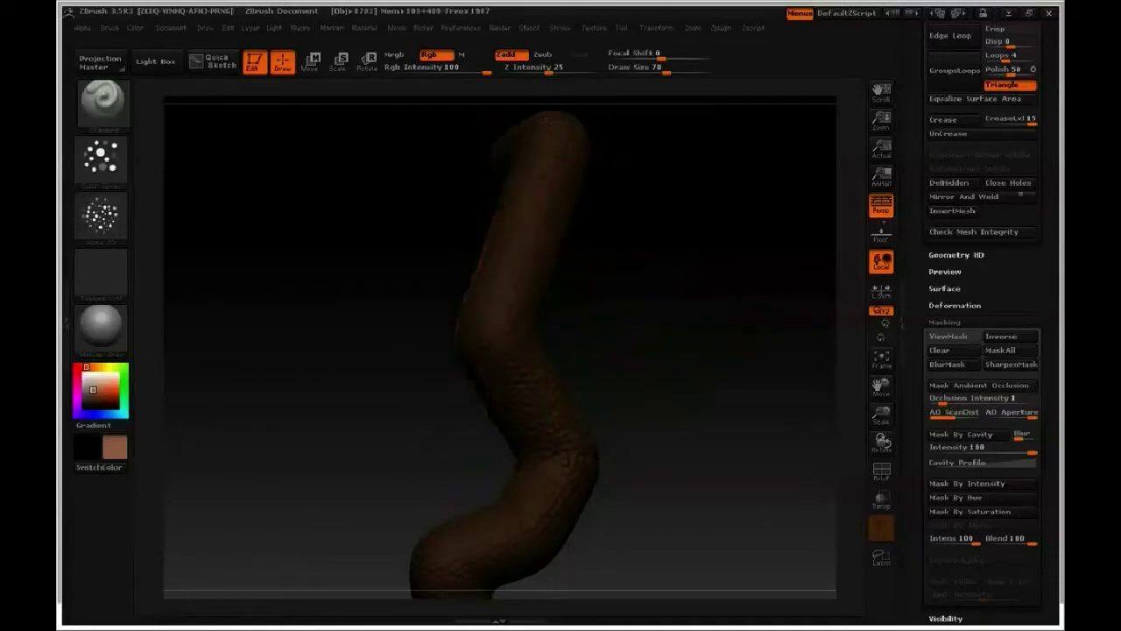
pyautogui.click(512, 55)
pyautogui.moveTo(482, 70); pyautogui.dragTo(448, 71)
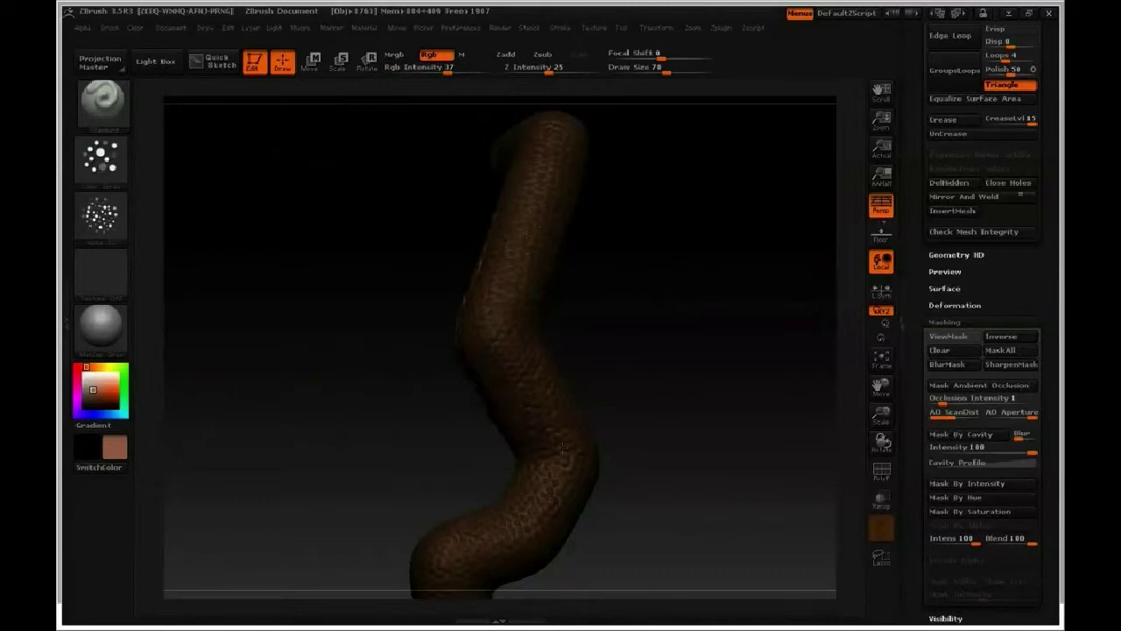
# Step: Spray mustard yellow, green and teal tints into the grooves between the scales along the snake
pyautogui.click(102, 391)
pyautogui.click(103, 367)
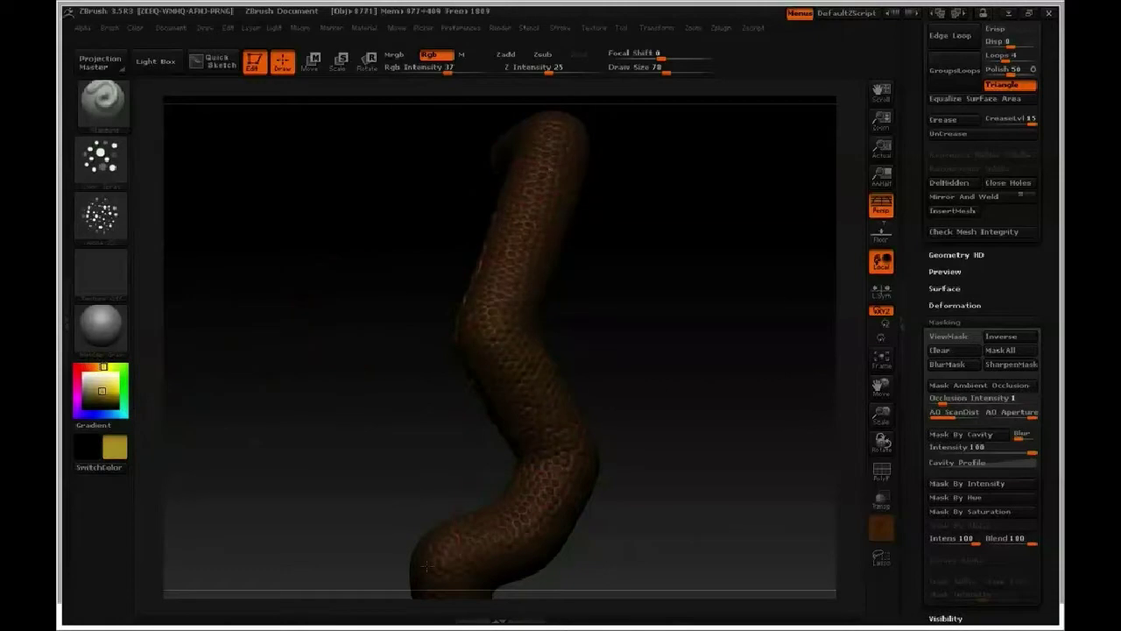
pyautogui.click(124, 380)
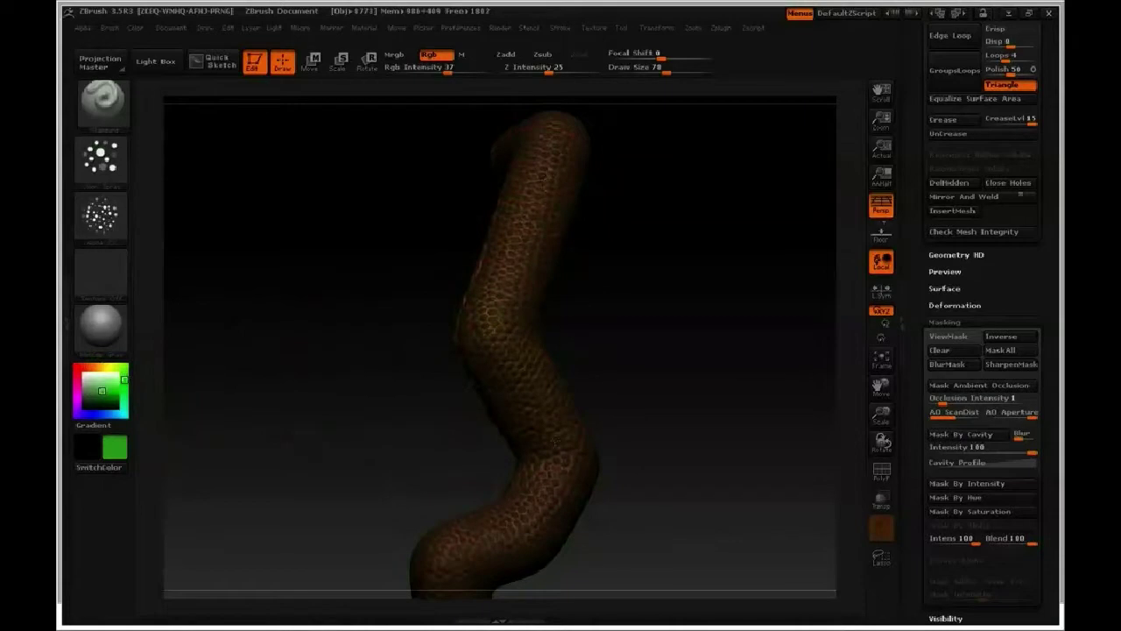
pyautogui.click(123, 411)
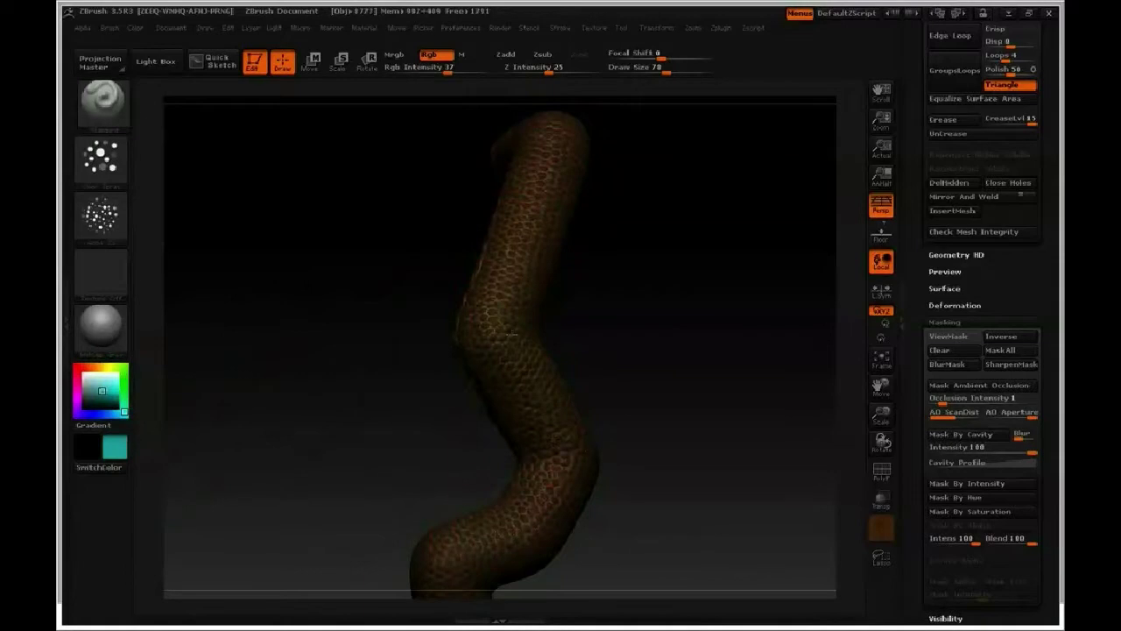
# Step: Invert the mask, hide its display, and sample the snake's brown as the current colour
pyautogui.click(1007, 340)
pyautogui.click(953, 337)
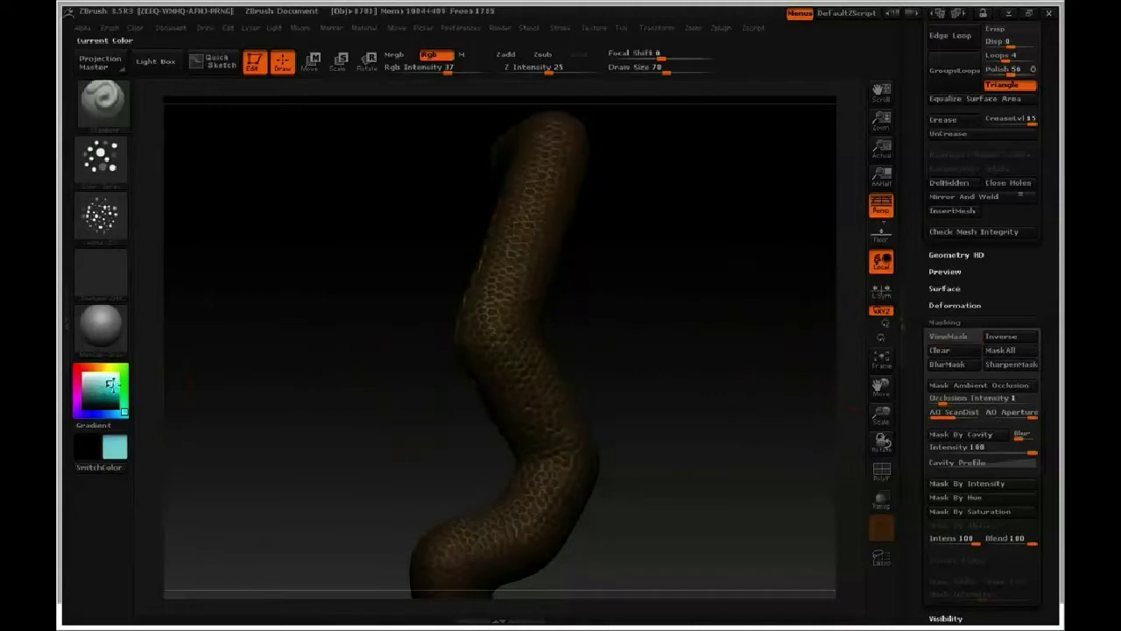
pyautogui.moveTo(109, 390); pyautogui.dragTo(503, 319)
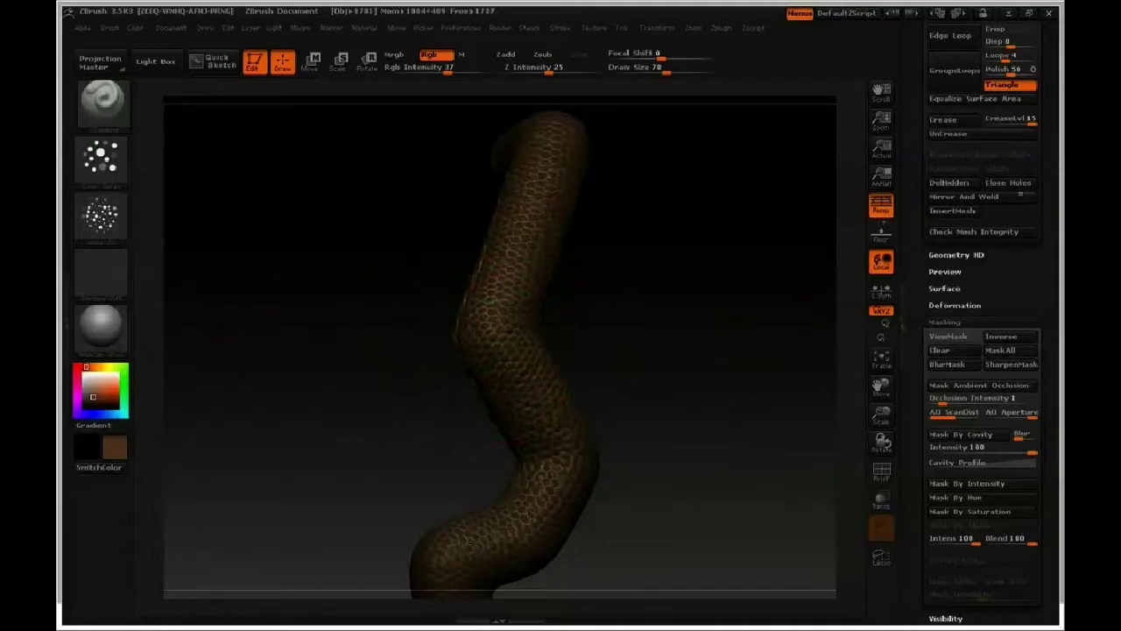
# Step: Raise the Rgb Intensity to 77 and spray orange-brown and dark reddish-brown tones over the scales
pyautogui.moveTo(447, 72); pyautogui.dragTo(474, 72)
pyautogui.click(99, 393)
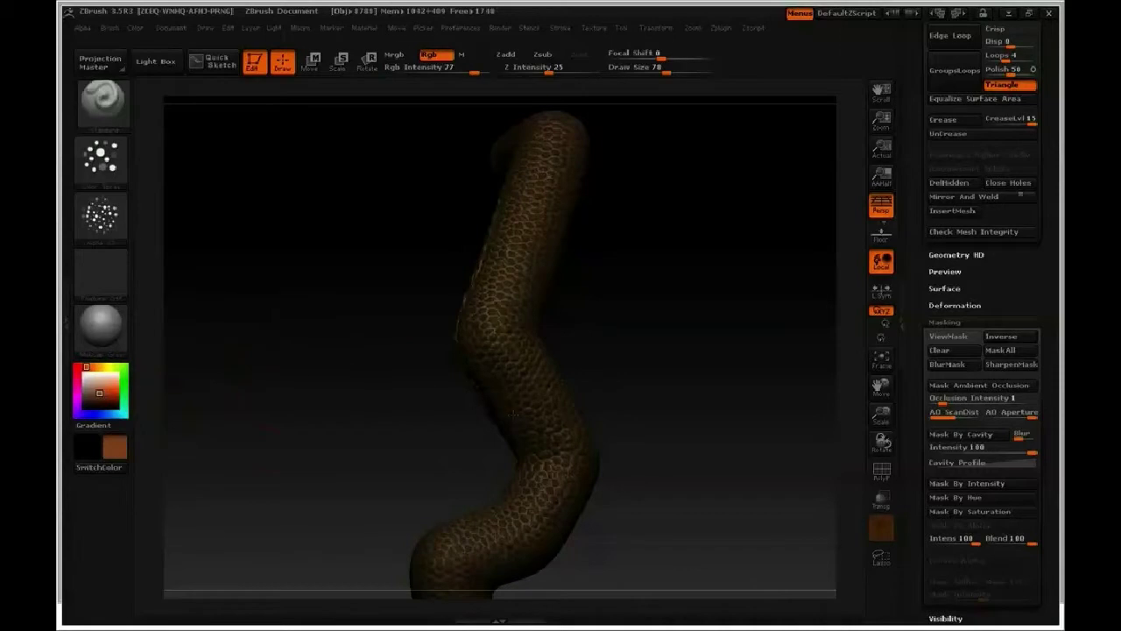
pyautogui.click(104, 399)
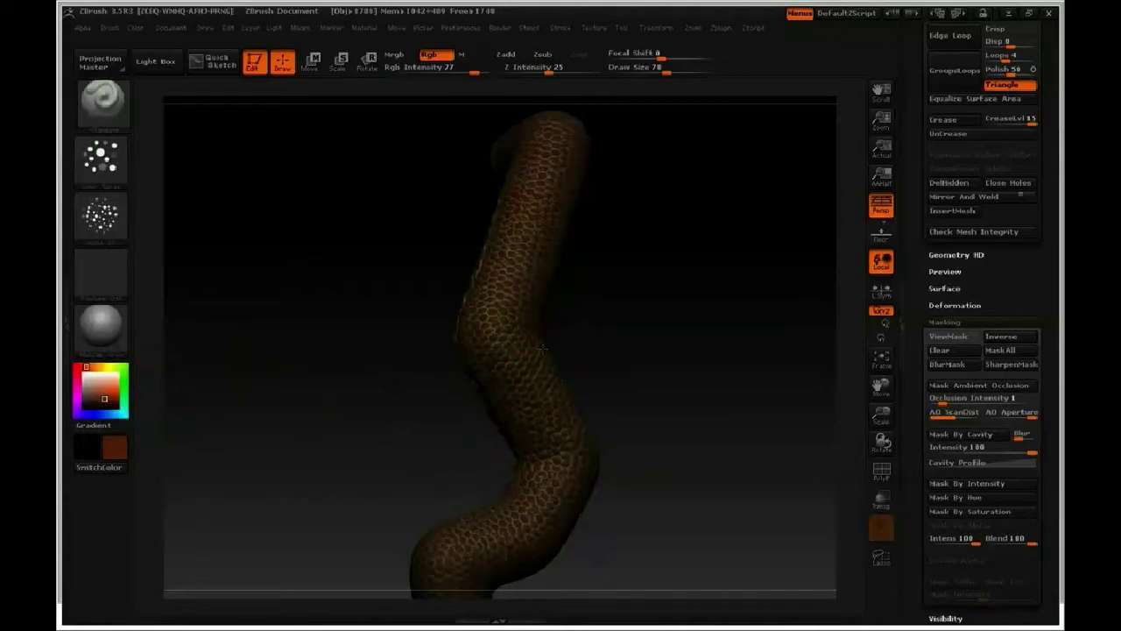
# Step: Choose a near-black brown, set the Rgb Intensity to 30, and darken the scales along the snake
pyautogui.click(96, 403)
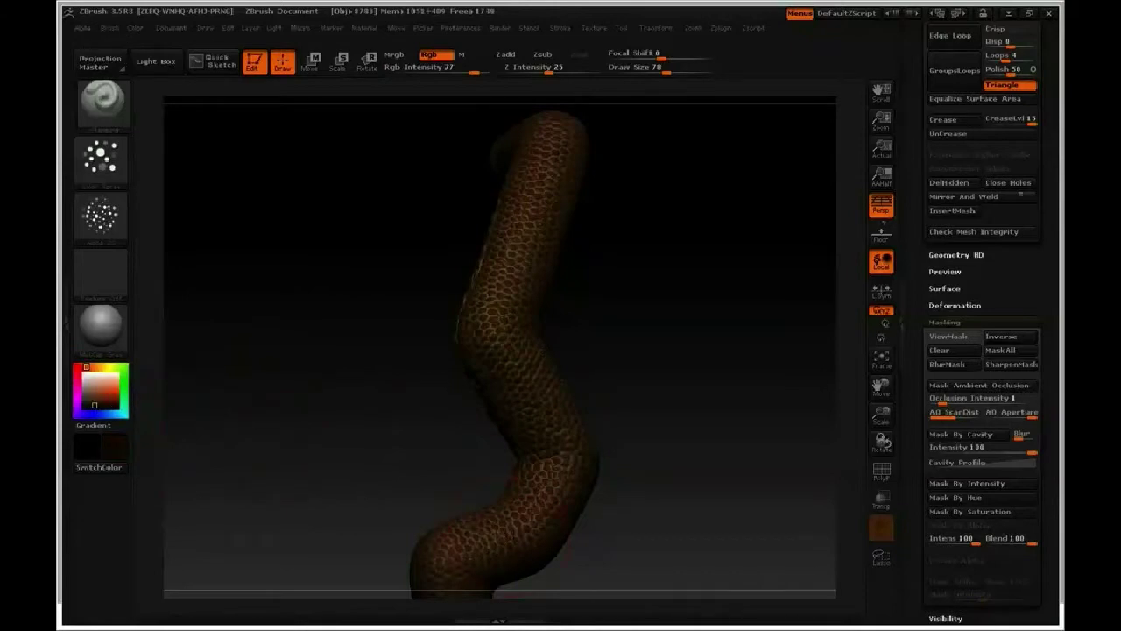
pyautogui.click(441, 69)
pyautogui.write('10')
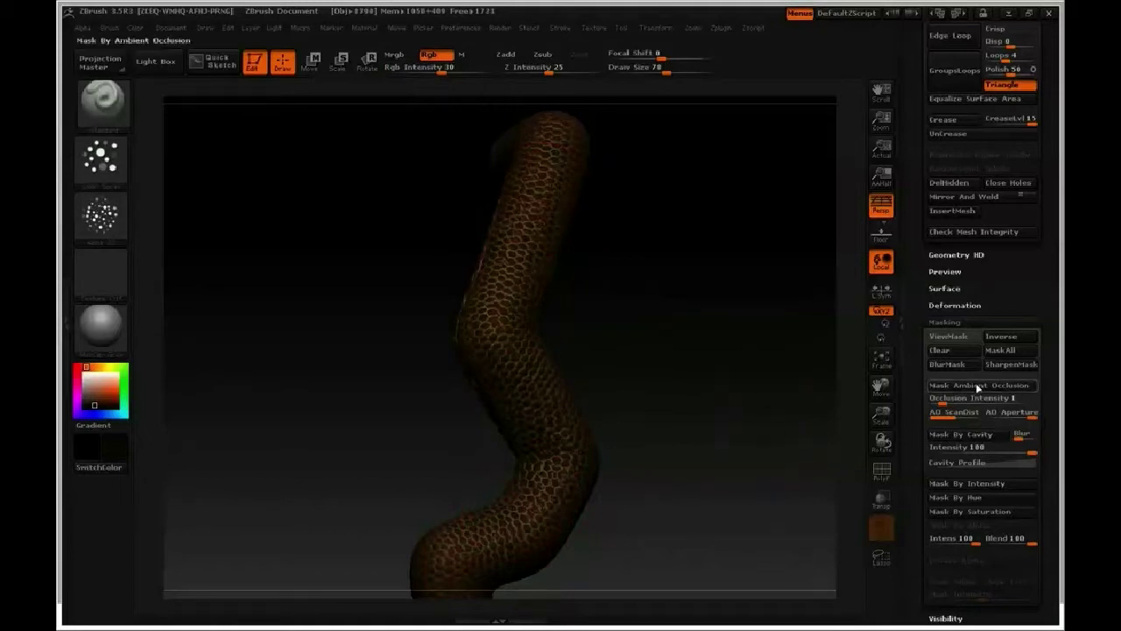
# Step: Keep the snake's mask hidden from display and choose a light orange-brown as the current paint colour
pyautogui.moveTo(771, 377); pyautogui.dragTo(795, 375)
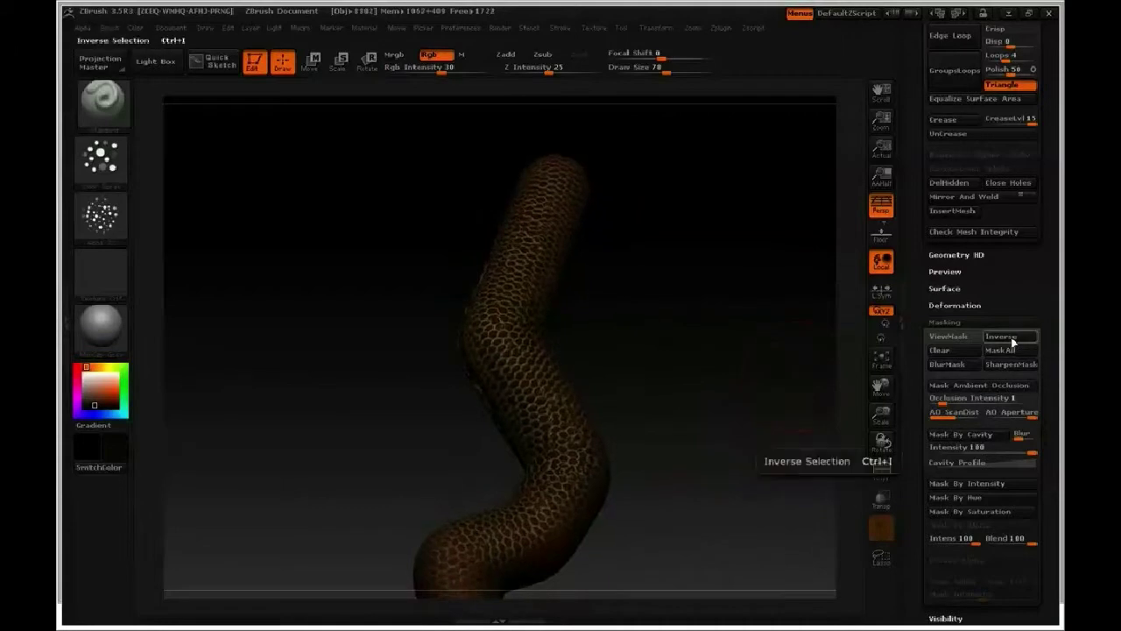
pyautogui.click(948, 336)
pyautogui.click(949, 336)
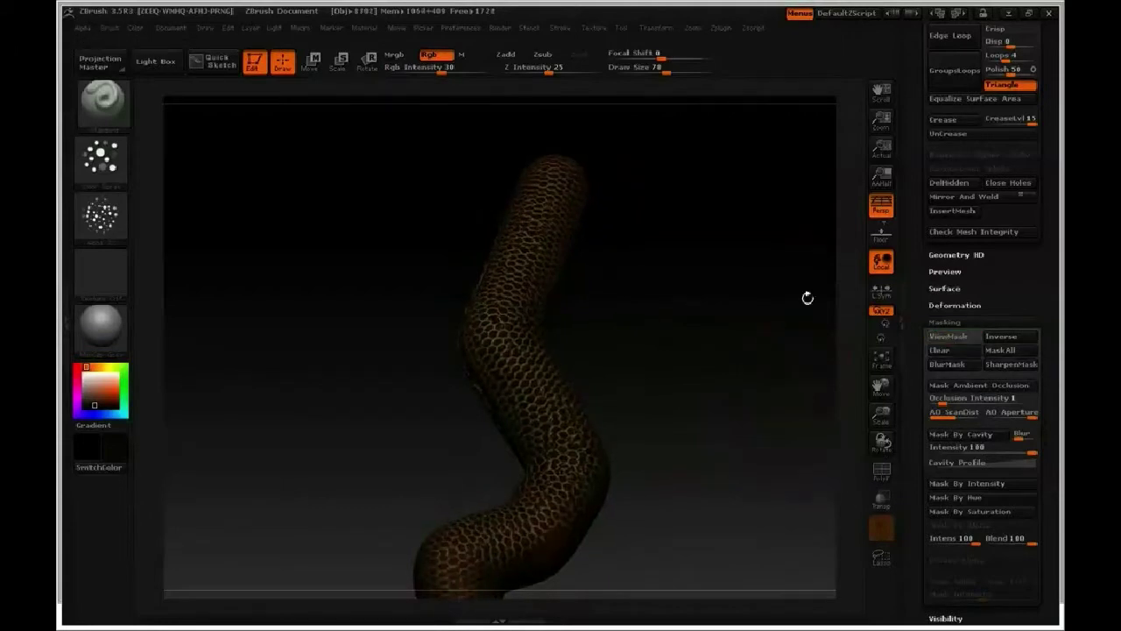
pyautogui.moveTo(99, 390); pyautogui.dragTo(491, 324)
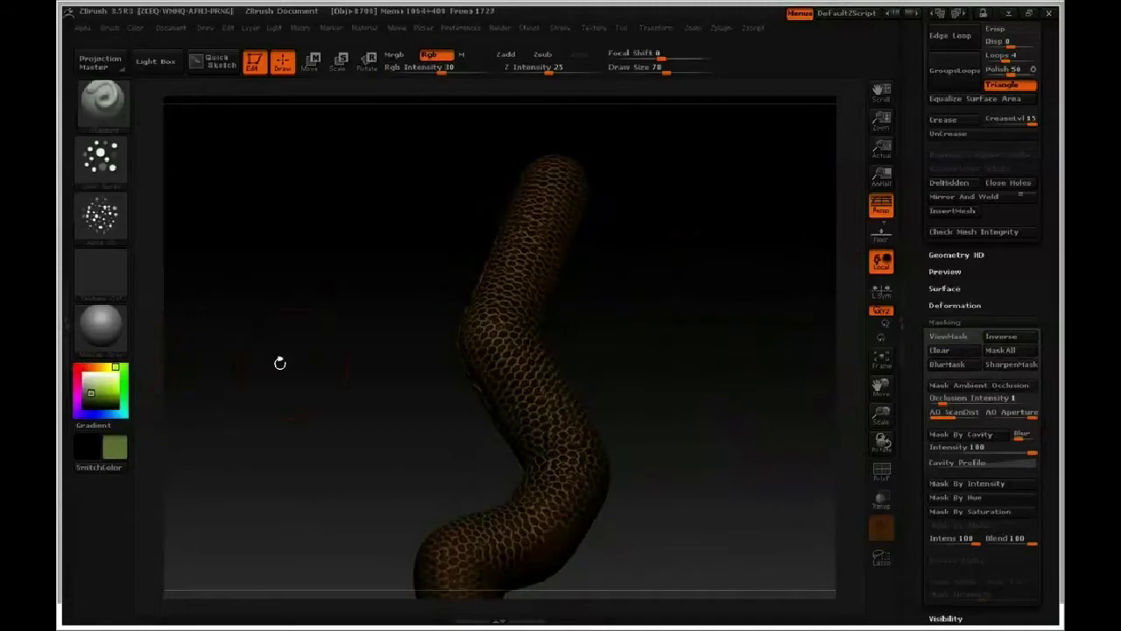
pyautogui.moveTo(113, 378); pyautogui.dragTo(91, 366)
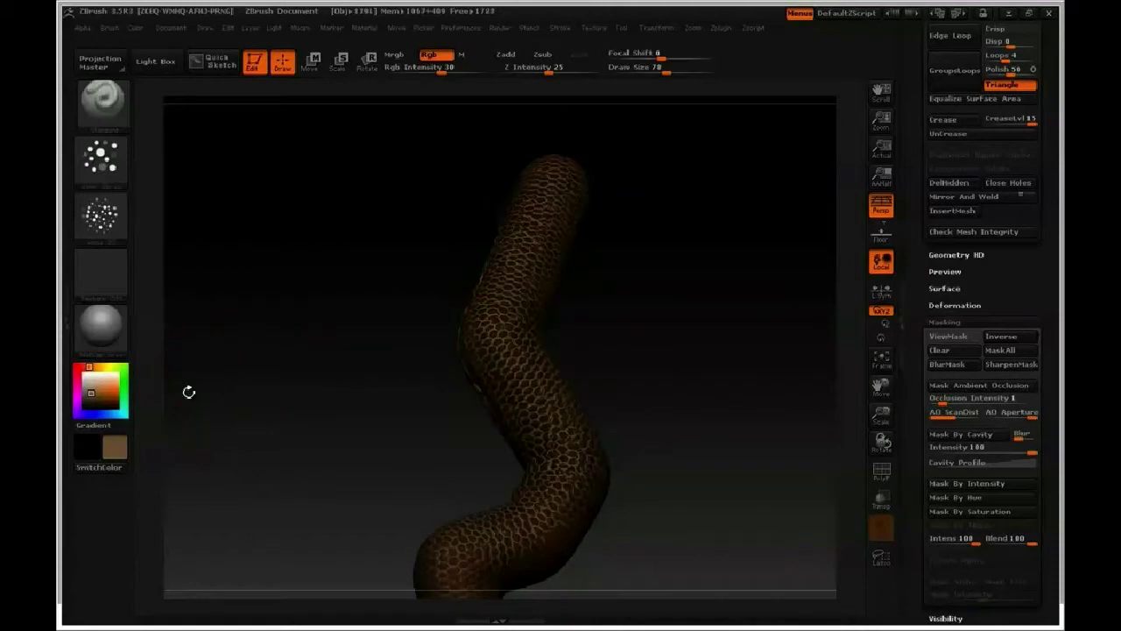
pyautogui.moveTo(93, 399); pyautogui.dragTo(98, 382)
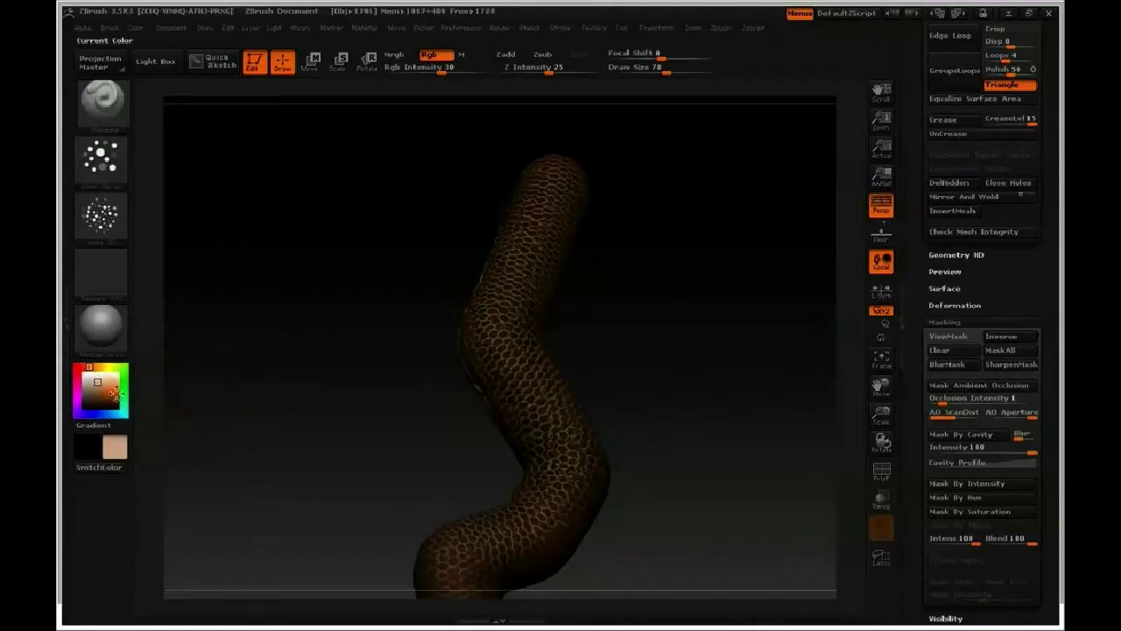
pyautogui.click(97, 388)
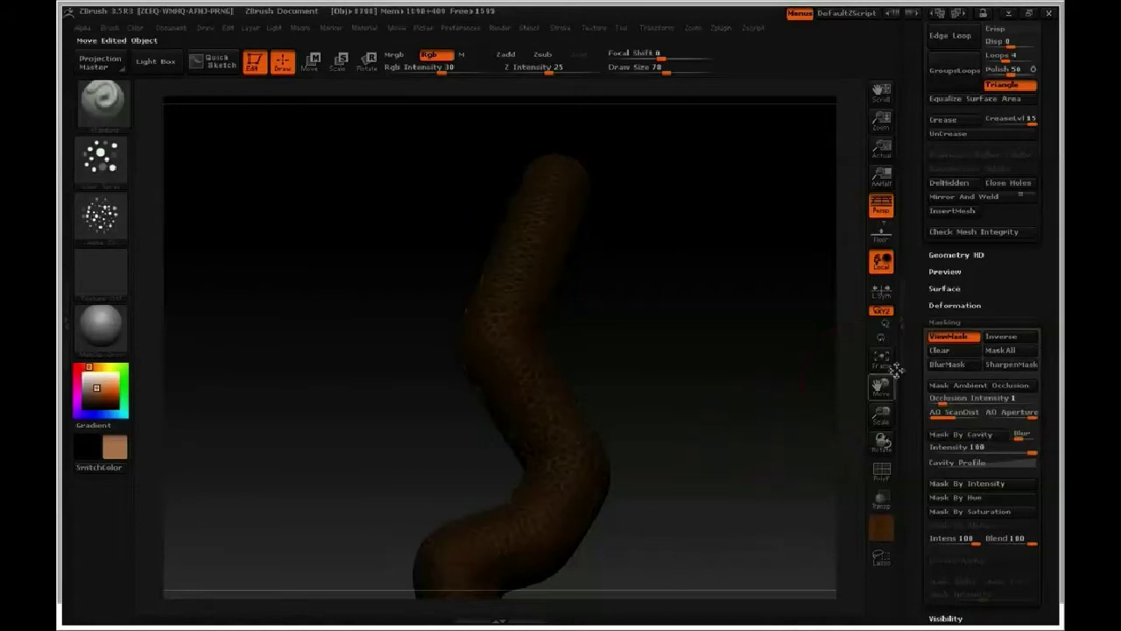
# Step: Check the snake's mask against its inverse, leaving the mask display turned off for painting
pyautogui.click(1005, 338)
pyautogui.click(946, 340)
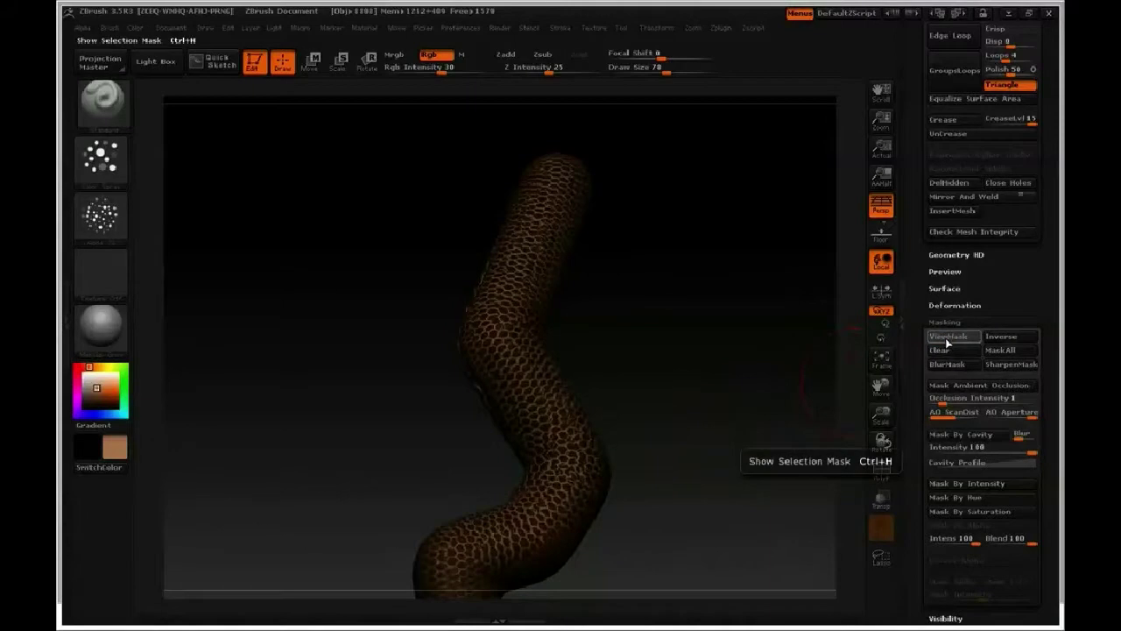
pyautogui.click(1008, 337)
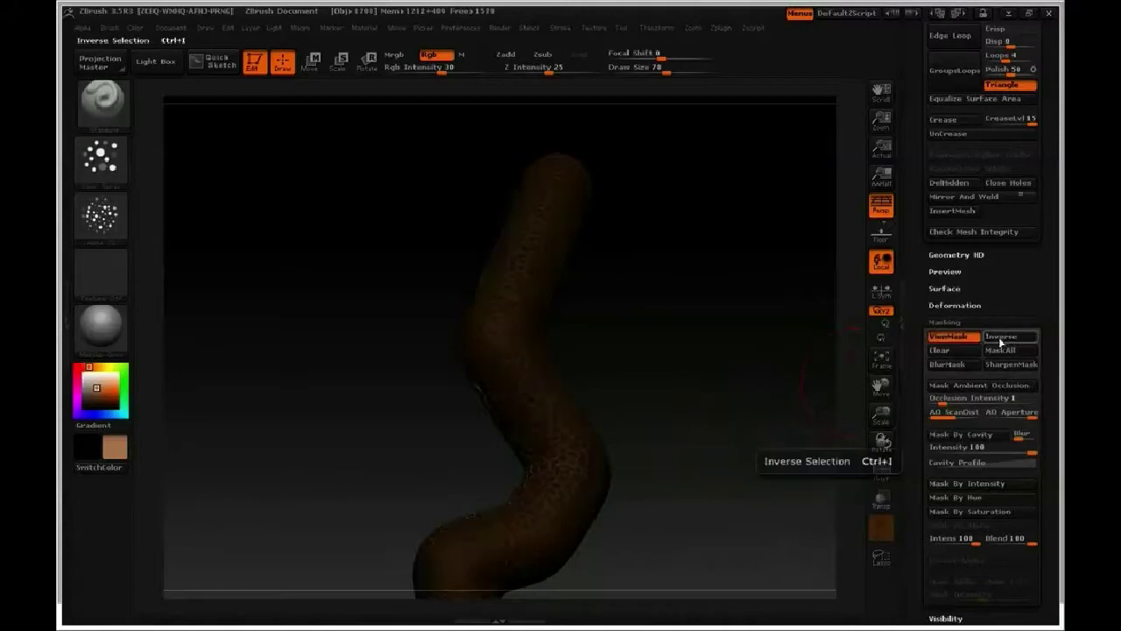
pyautogui.click(959, 339)
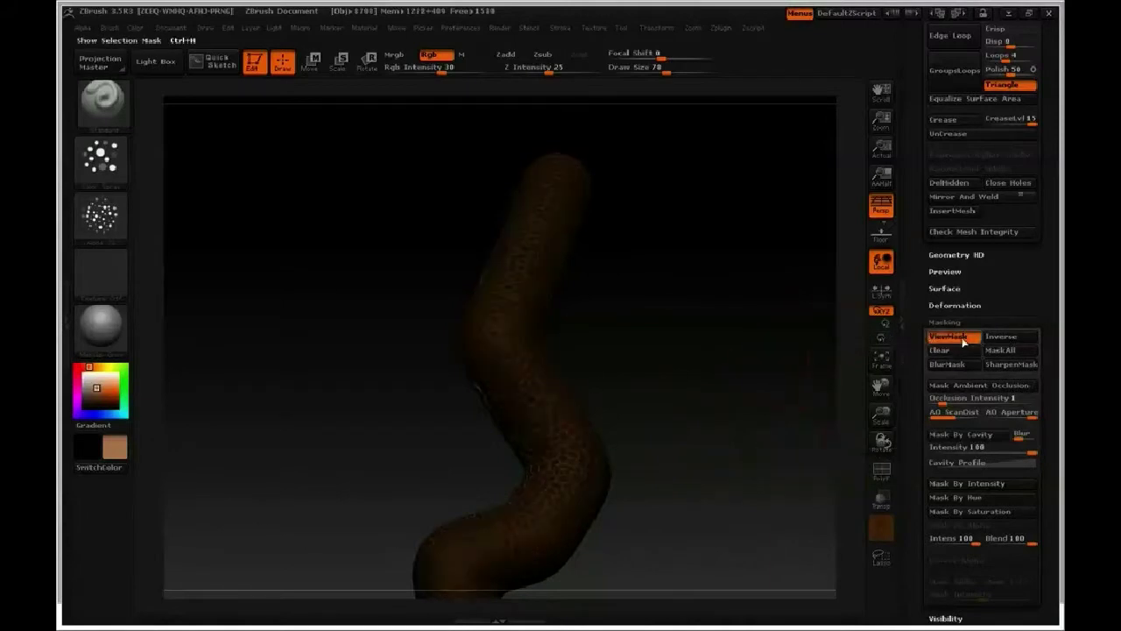
pyautogui.click(962, 341)
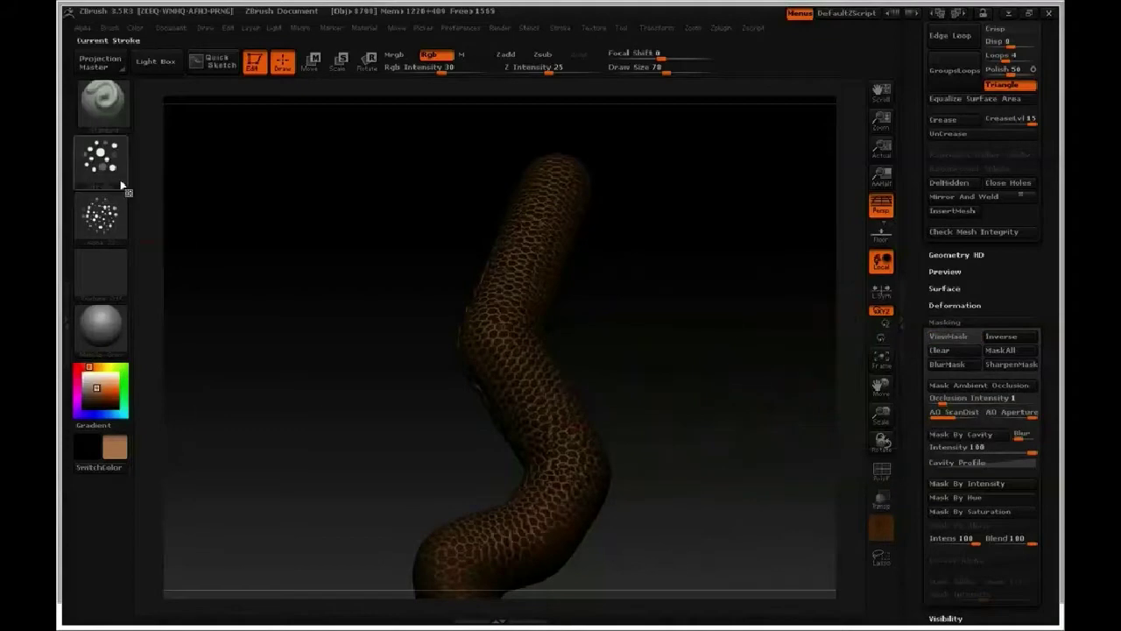
# Step: Switch the Standard brush to the DragRect stroke with Alpha 53, and invert the alpha
pyautogui.click(100, 158)
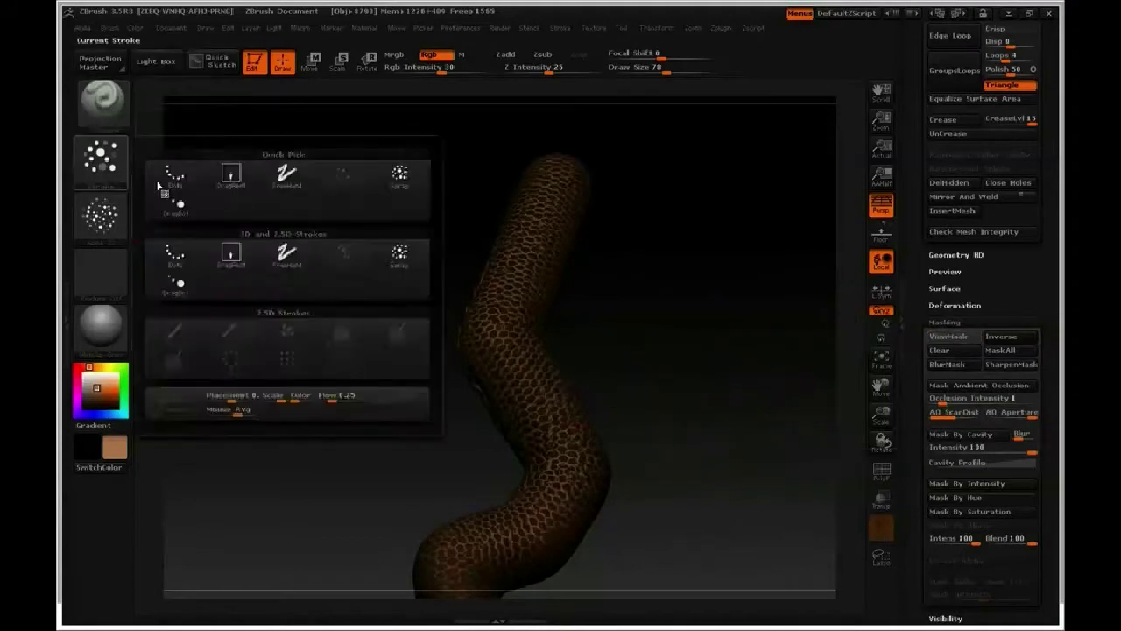
pyautogui.click(222, 173)
pyautogui.click(101, 214)
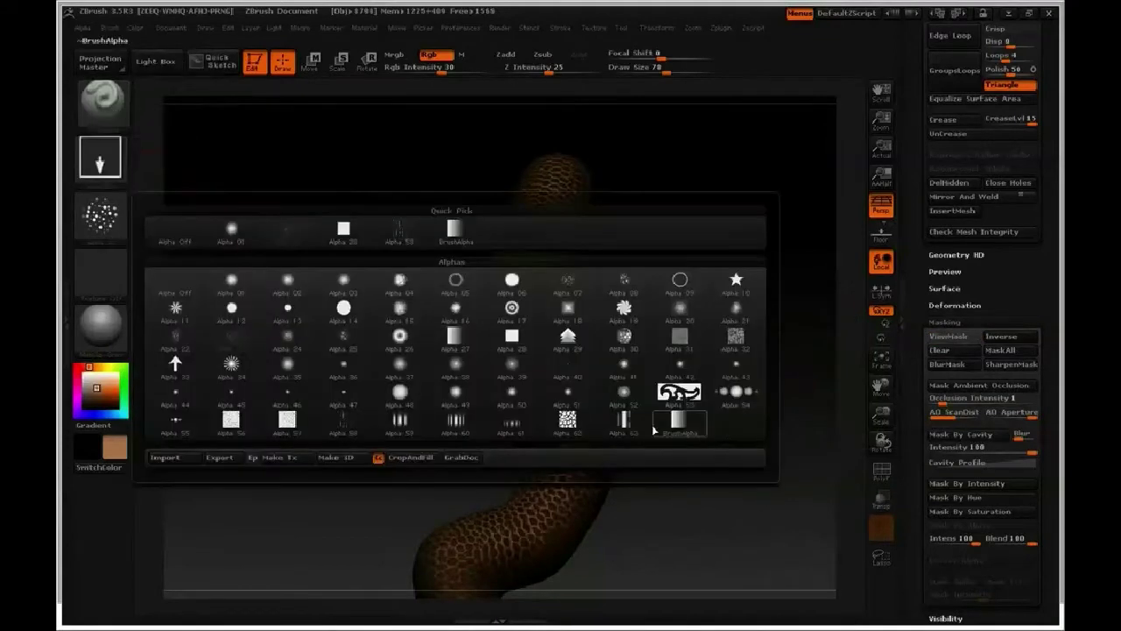
pyautogui.click(688, 400)
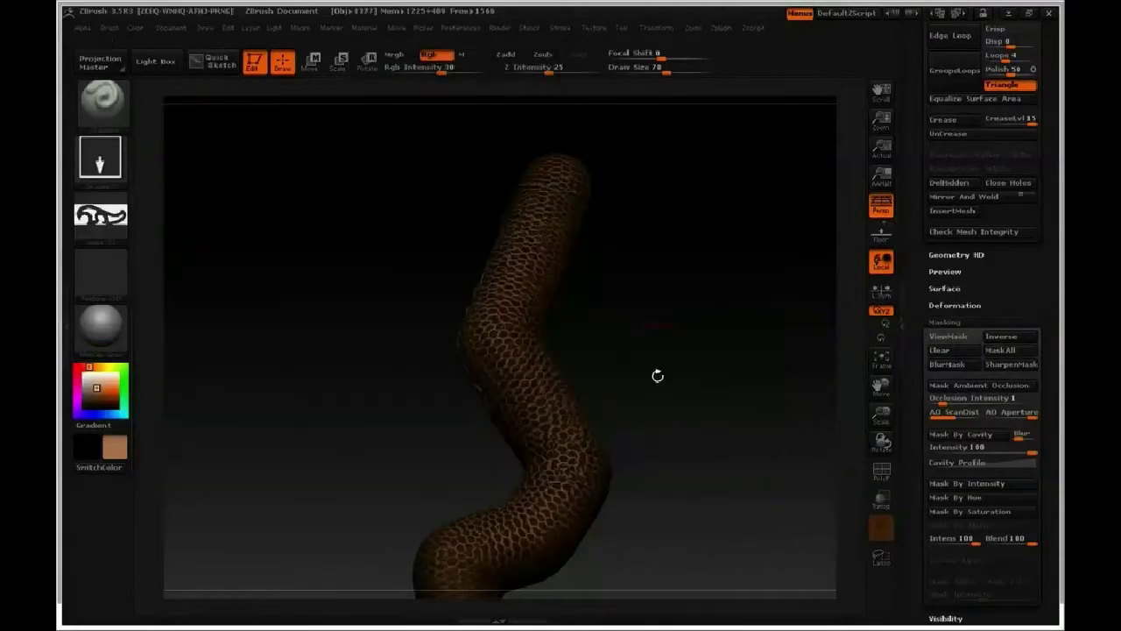
pyautogui.click(82, 29)
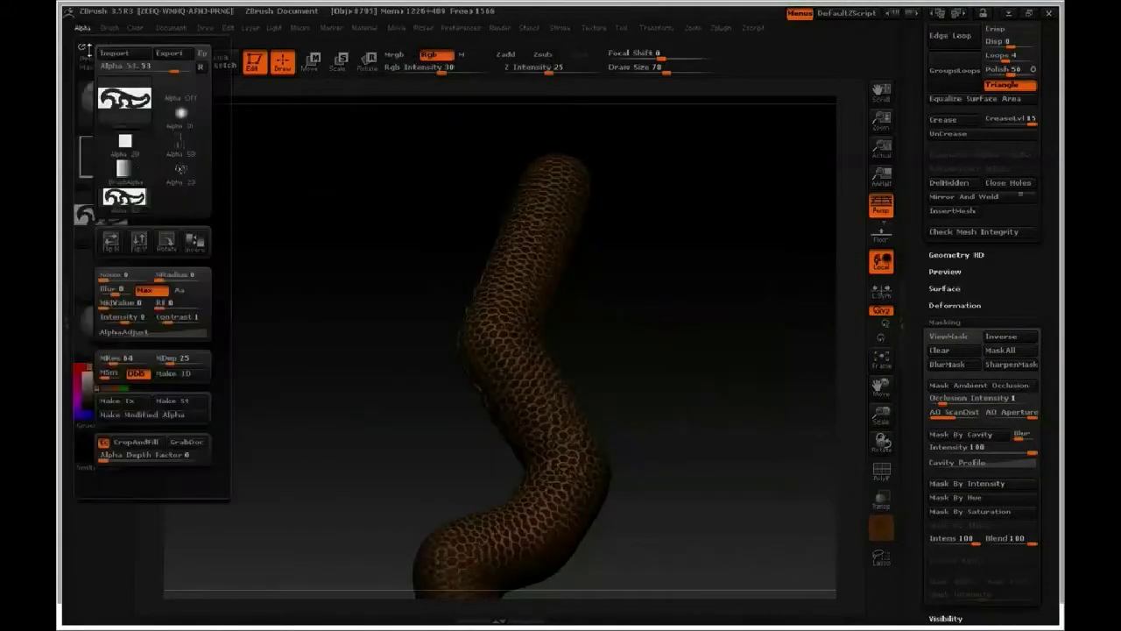
pyautogui.click(195, 248)
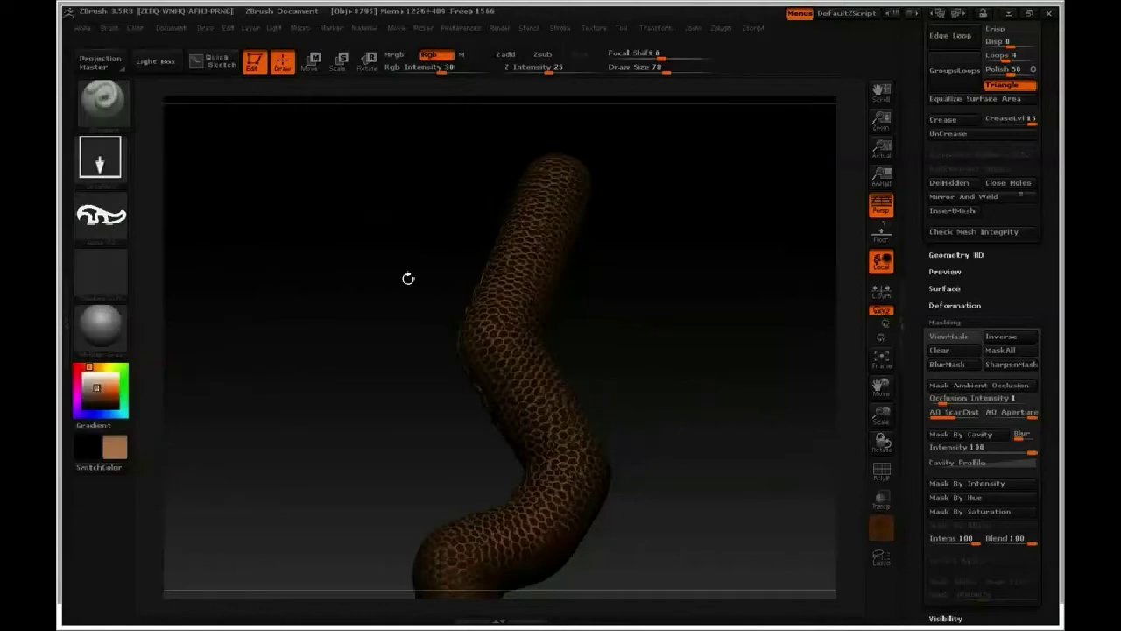
# Step: Choose a near-black red, set the Rgb Intensity to 100, and stamp dark markings onto the snake's bends
pyautogui.moveTo(99, 395); pyautogui.dragTo(95, 404)
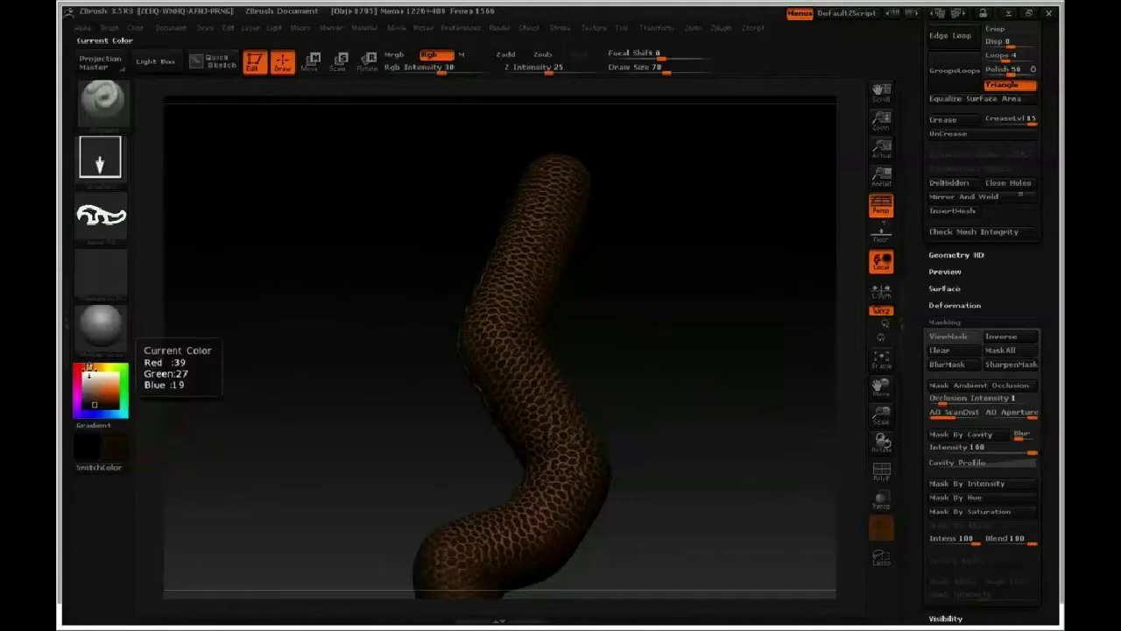
pyautogui.click(77, 368)
pyautogui.click(95, 406)
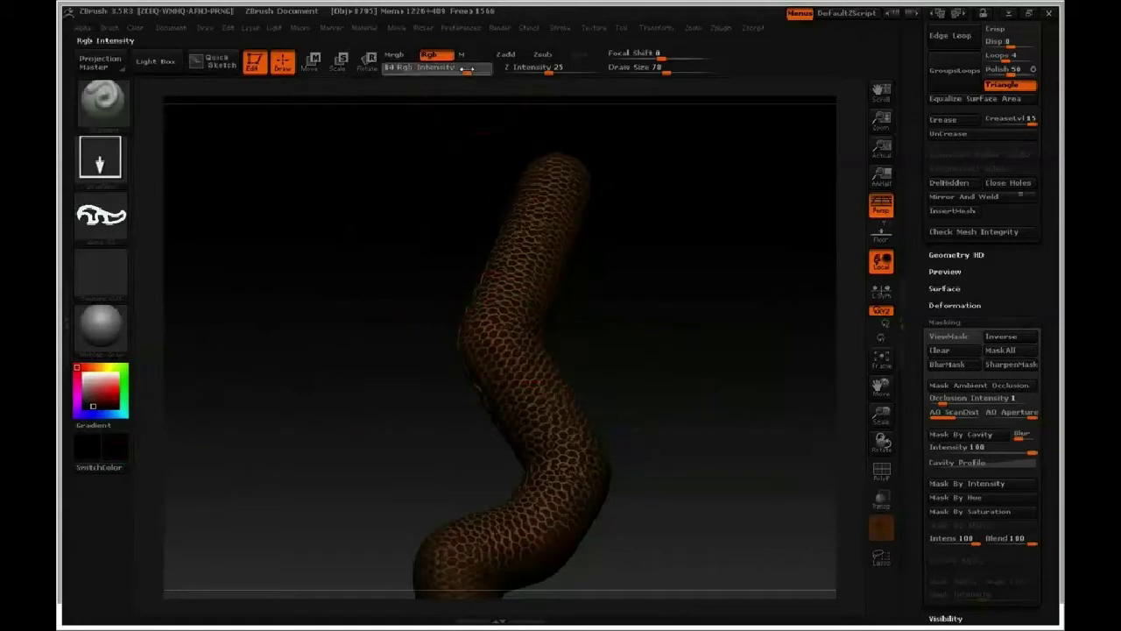
pyautogui.moveTo(460, 70); pyautogui.dragTo(492, 70)
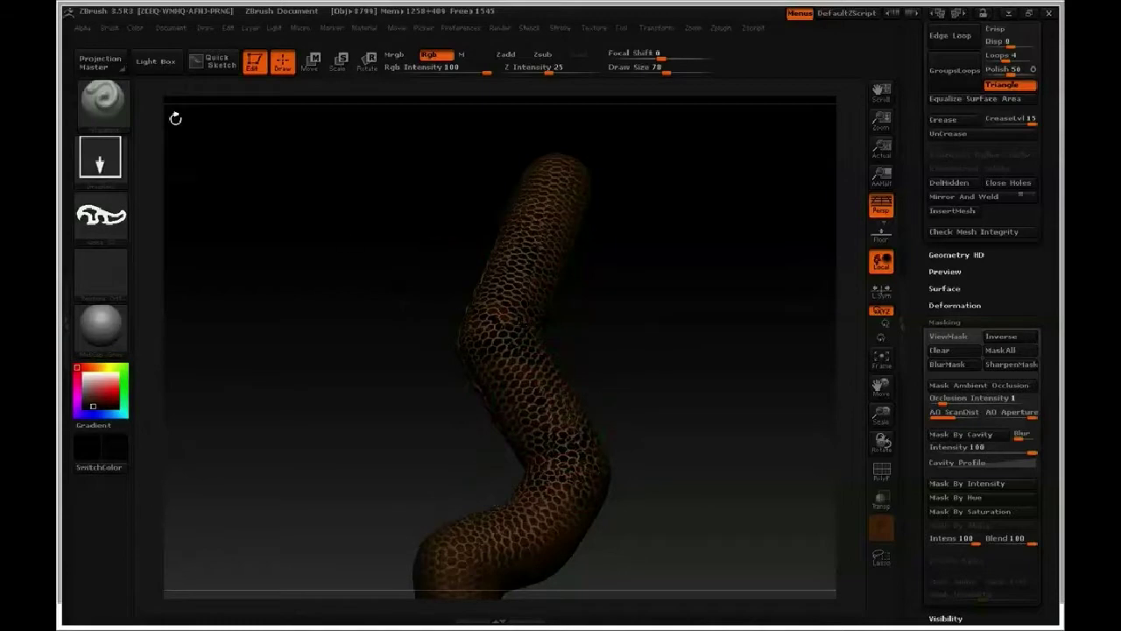
# Step: Load the mech_lockA.ZBP brush preset and set it to paint with Rgb on and Zadd off
pyautogui.click(110, 27)
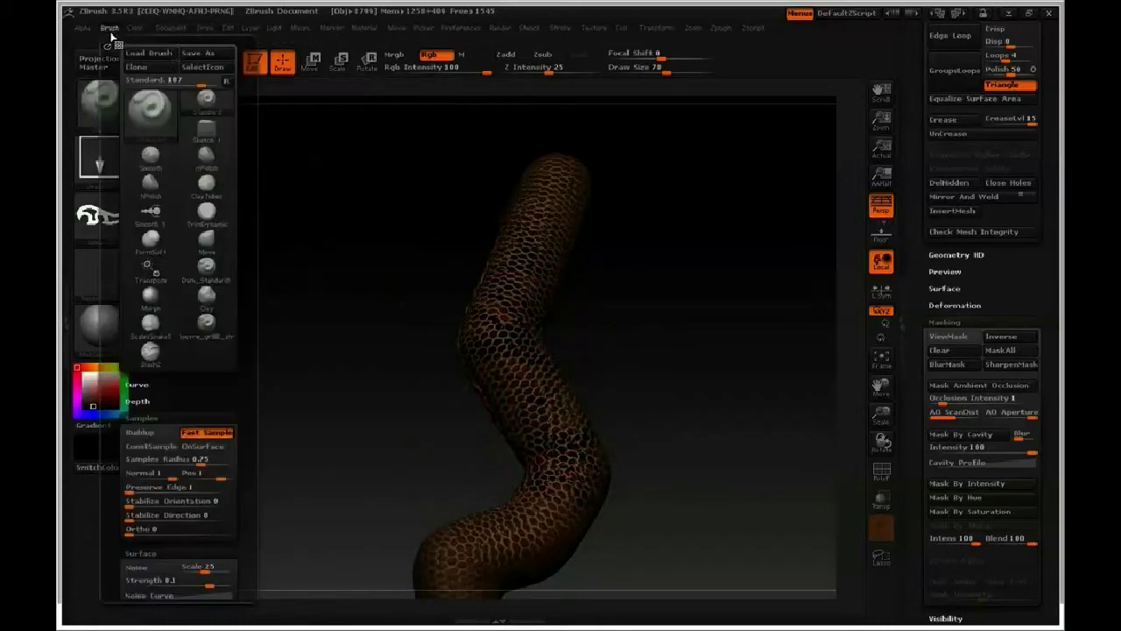
pyautogui.click(151, 54)
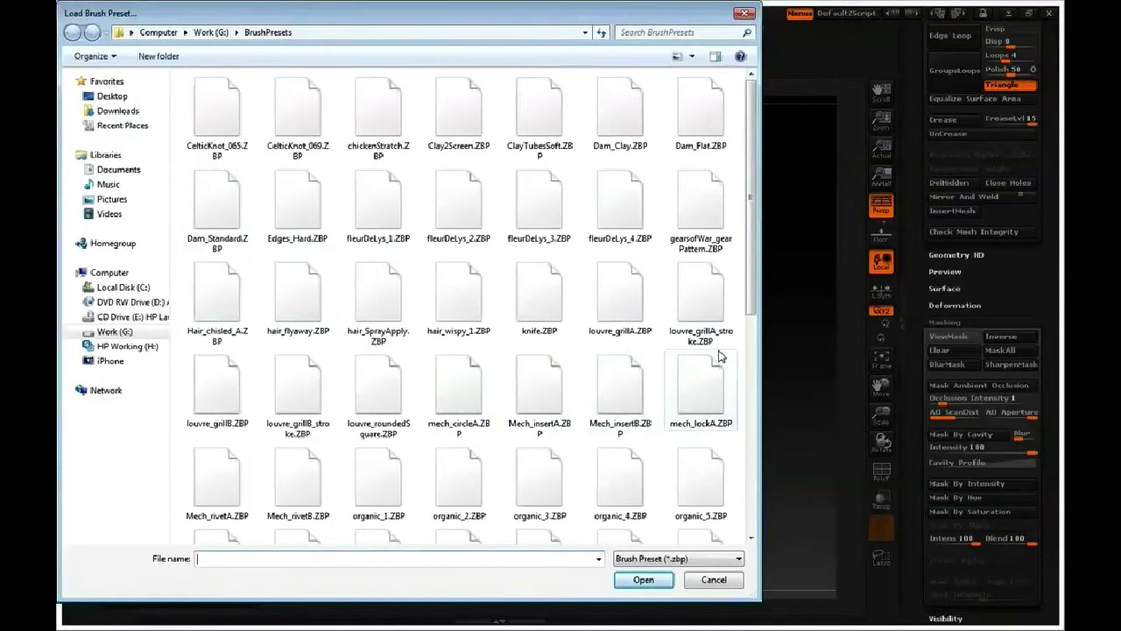
pyautogui.doubleClick(701, 403)
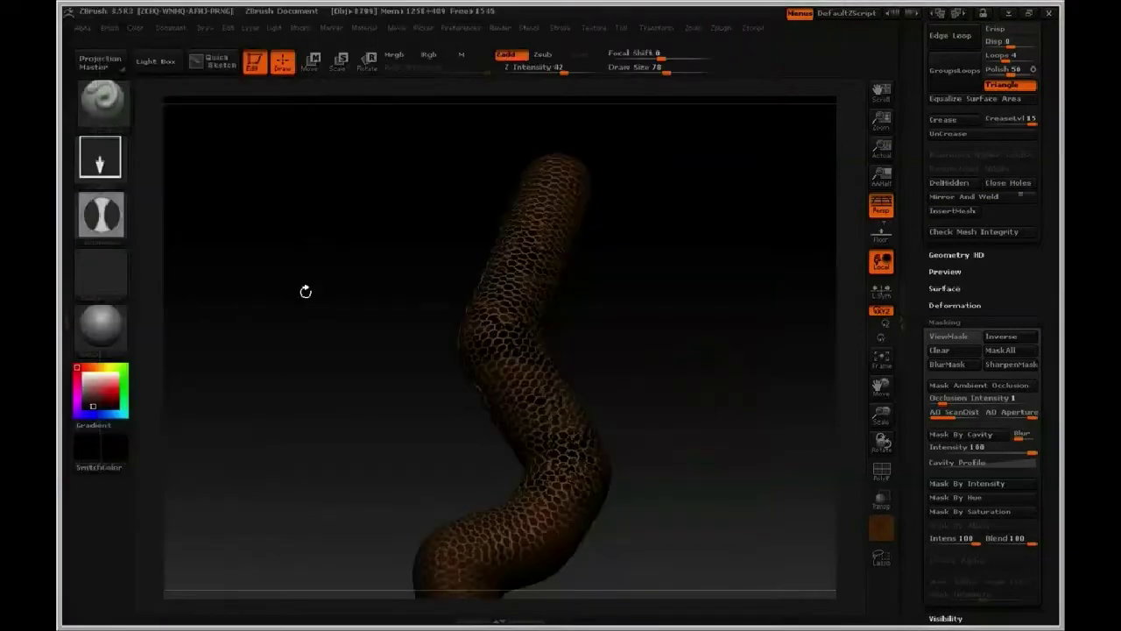
pyautogui.moveTo(101, 221)
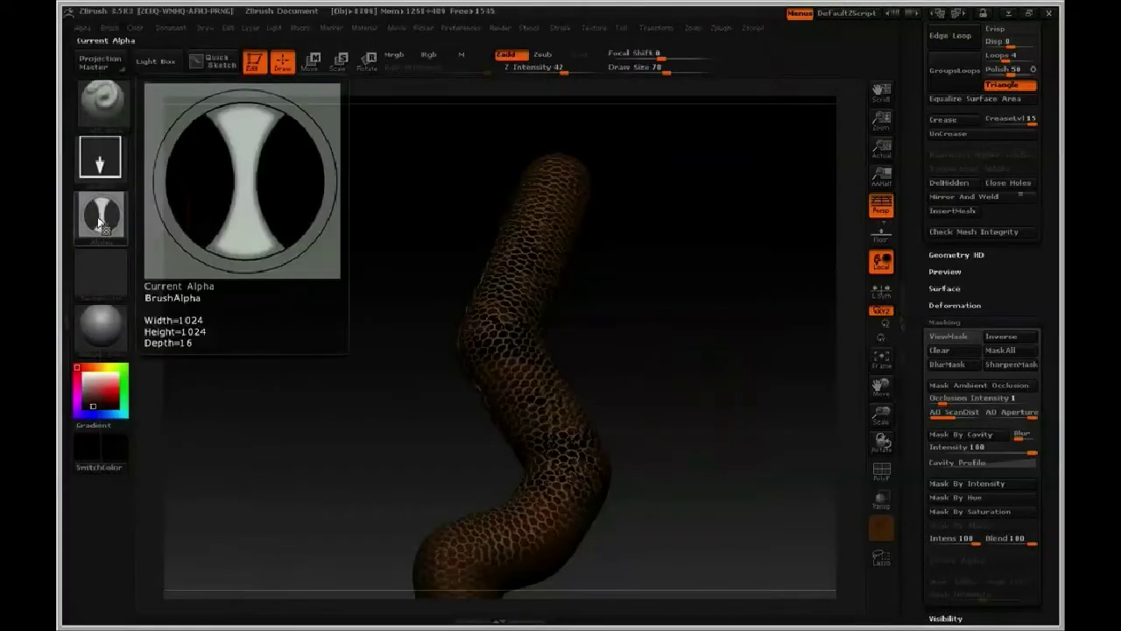
pyautogui.click(430, 56)
pyautogui.click(506, 54)
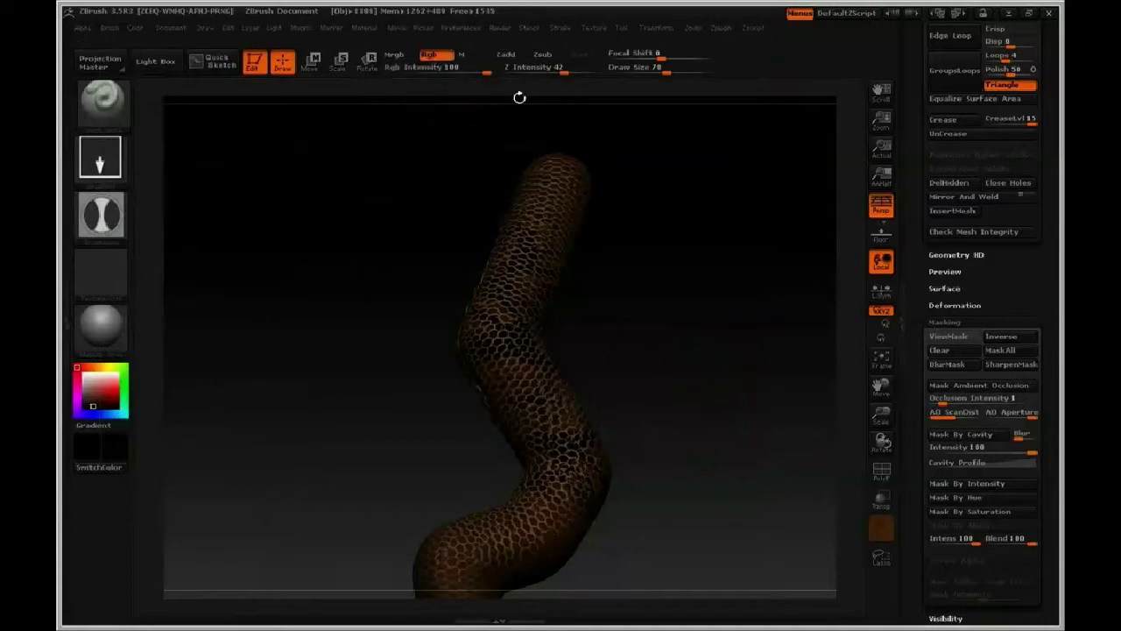
# Step: Stamp the mech_lockA alpha in near-black along the snake's body to build a pattern of dark bands
pyautogui.moveTo(696, 458); pyautogui.dragTo(542, 415)
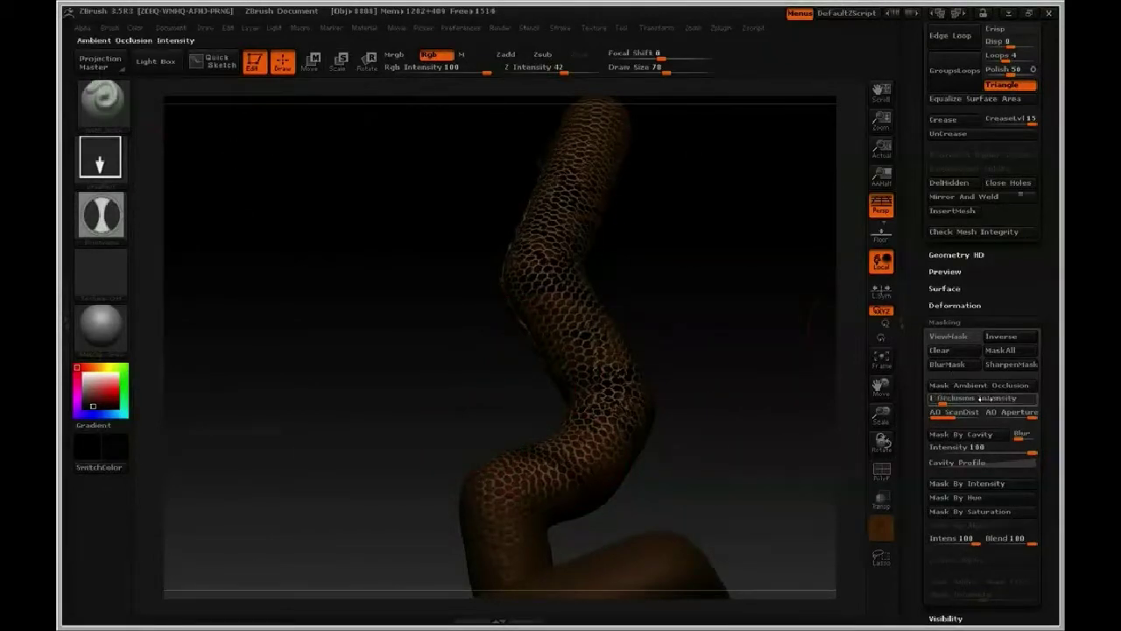
pyautogui.click(950, 337)
pyautogui.scroll(5, 999, 299)
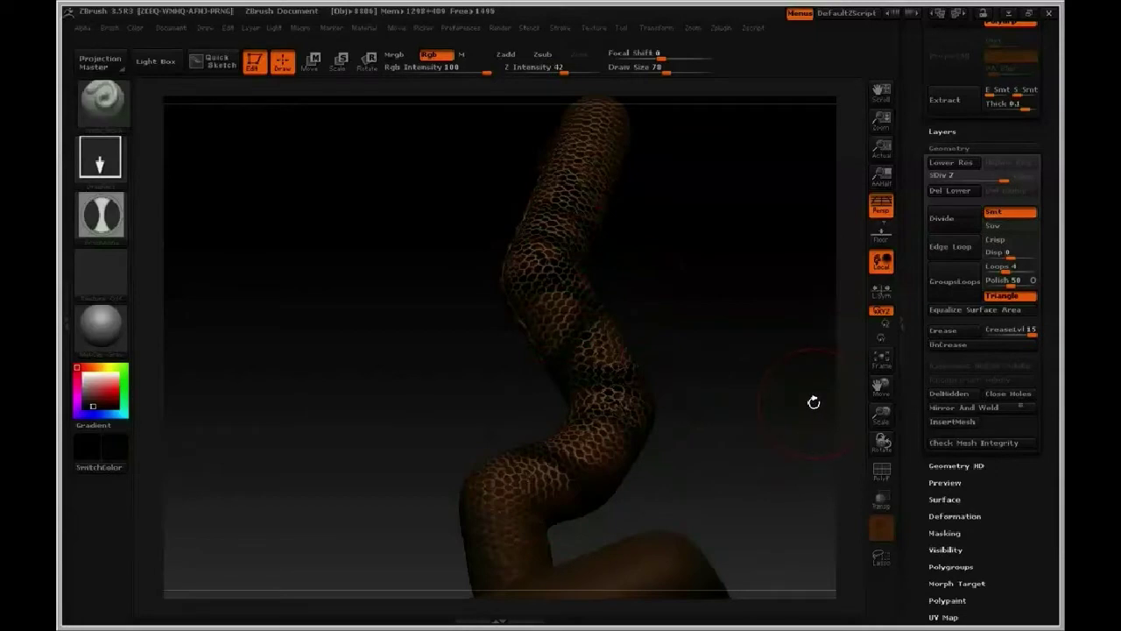
pyautogui.moveTo(774, 393); pyautogui.dragTo(766, 393)
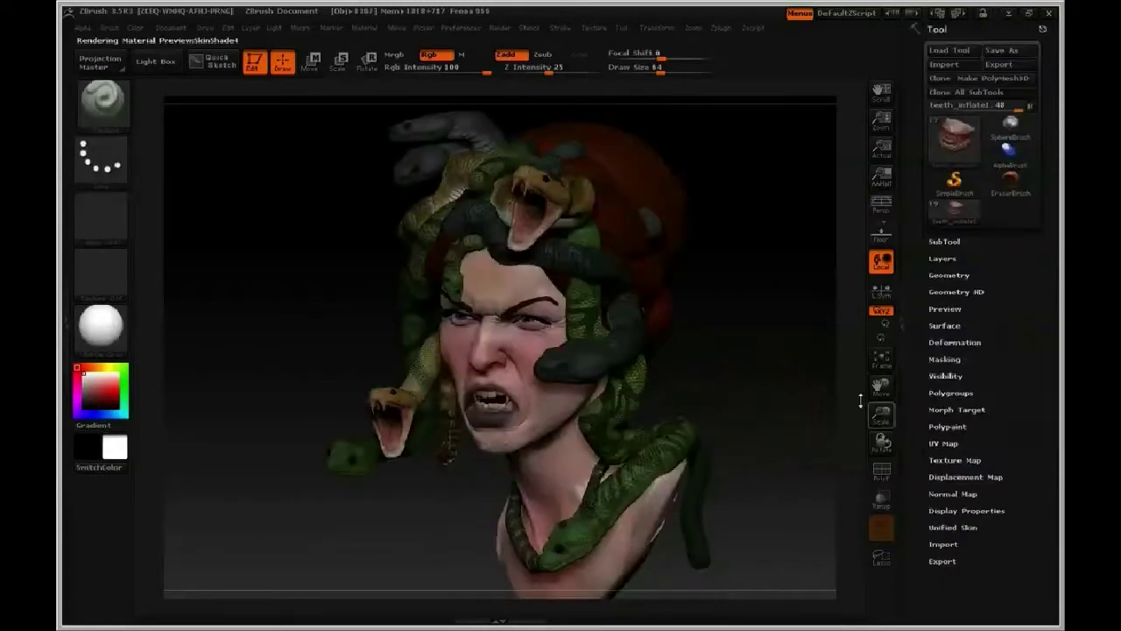
# Step: Examine the painted Medusa bust up close: the face and teeth, the surrounding snakes, and the snake around the neck
pyautogui.moveTo(778, 375); pyautogui.dragTo(775, 365)
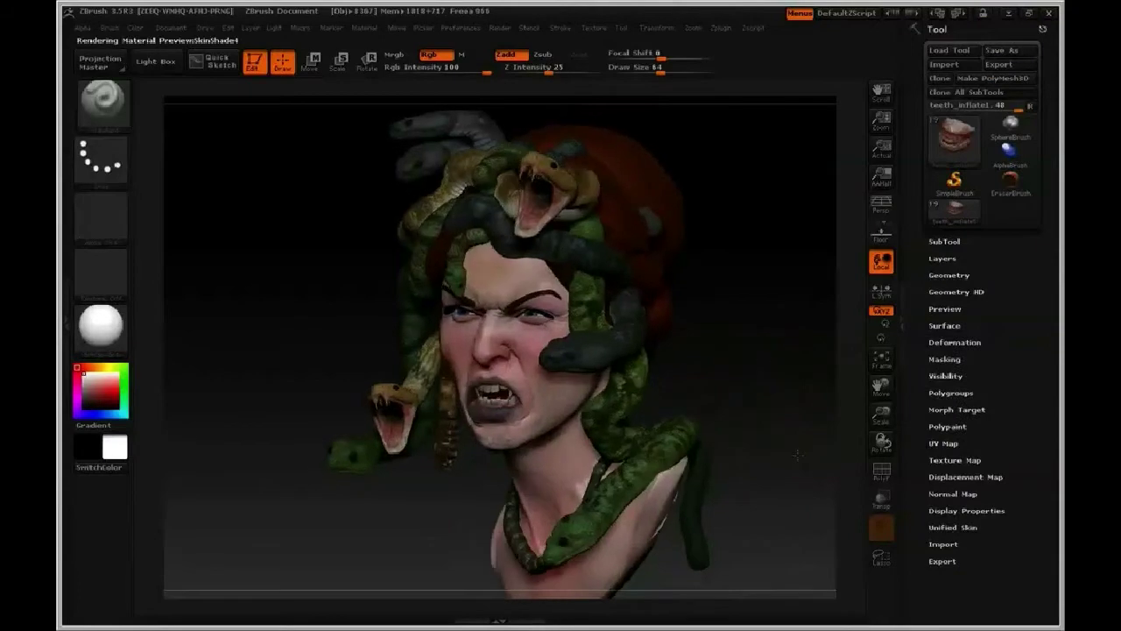
pyautogui.keyDown('alt'); pyautogui.moveTo(797, 455); pyautogui.dragTo(822, 559); pyautogui.keyUp('alt')
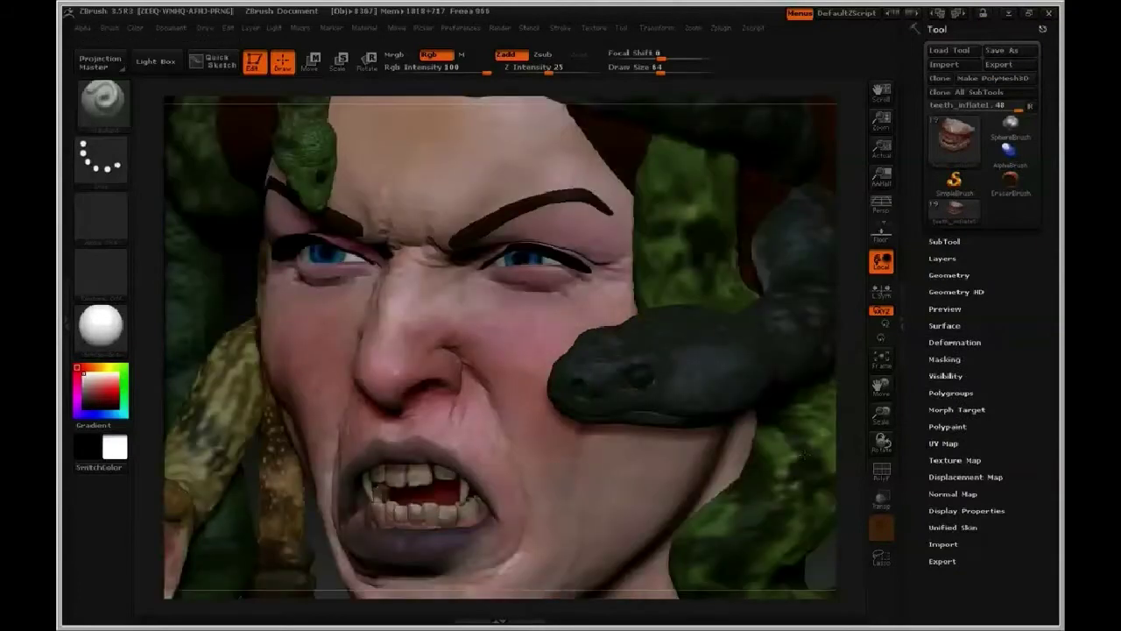
pyautogui.keyDown('alt'); pyautogui.moveTo(783, 403); pyautogui.dragTo(783, 418); pyautogui.keyUp('alt')
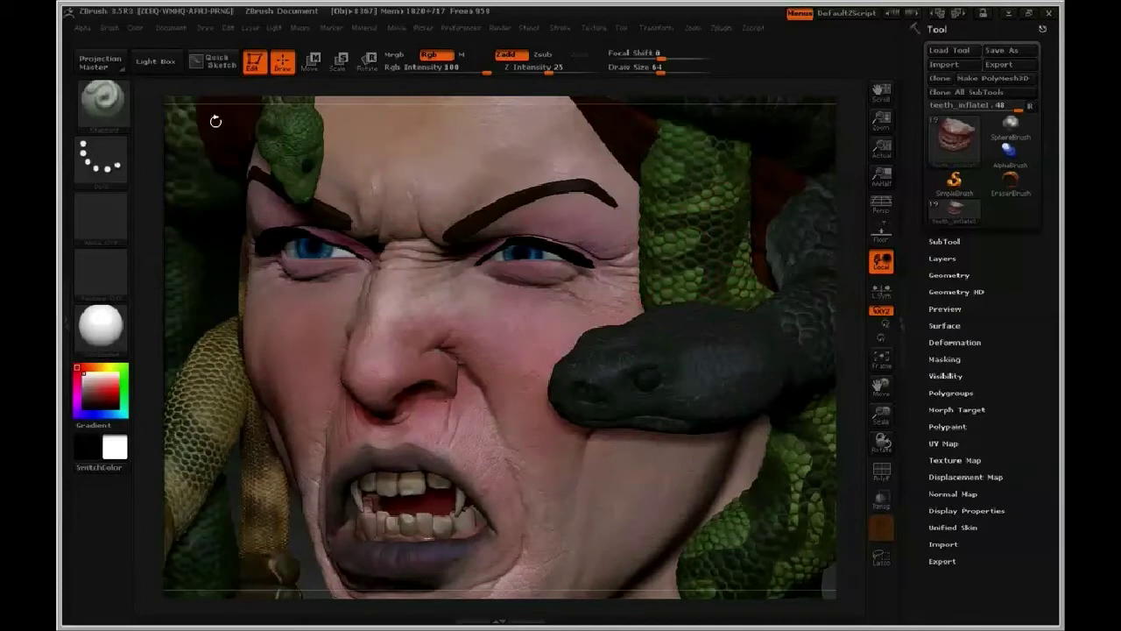
pyautogui.keyDown('alt'); pyautogui.moveTo(330, 149); pyautogui.dragTo(432, 145); pyautogui.keyUp('alt')
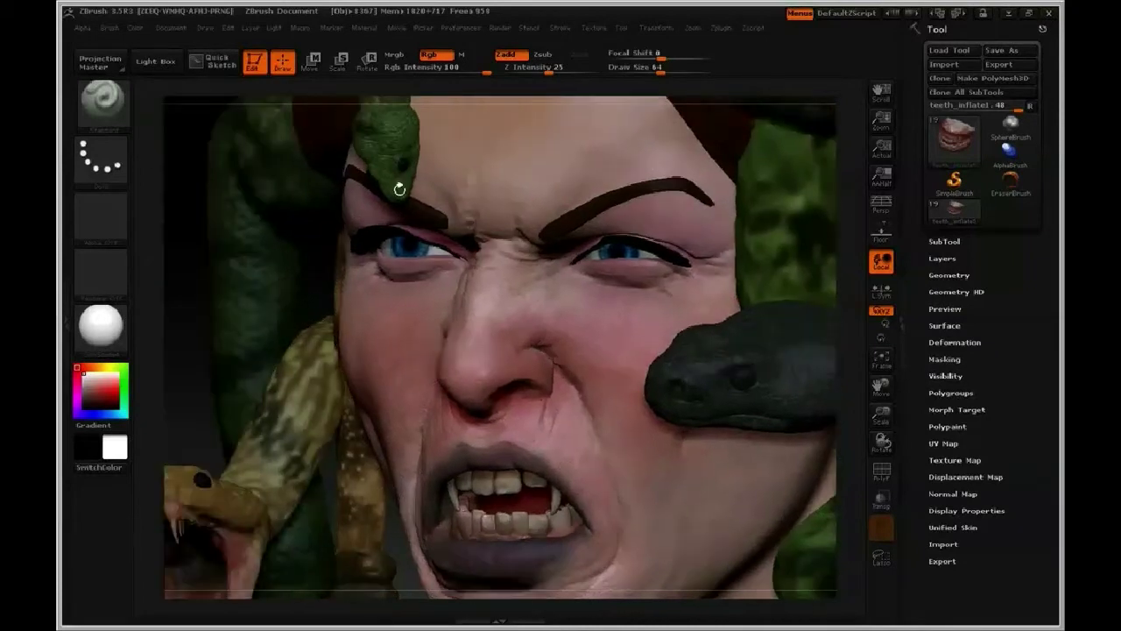
pyautogui.moveTo(280, 395); pyautogui.dragTo(329, 450)
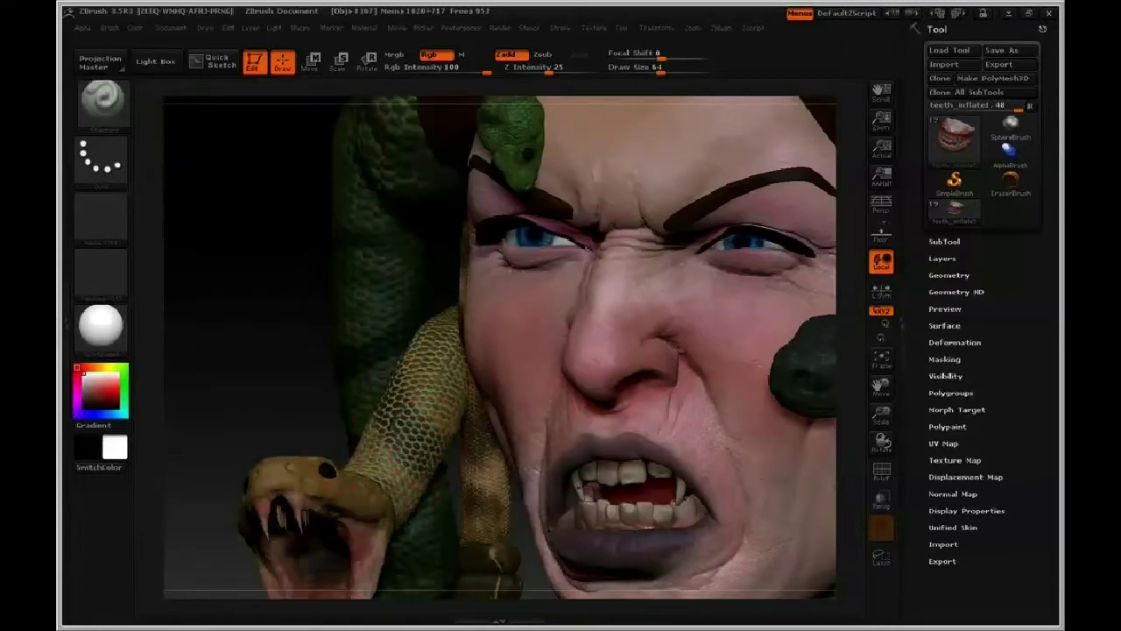
pyautogui.moveTo(217, 440); pyautogui.dragTo(245, 250)
pyautogui.keyDown('alt'); pyautogui.moveTo(543, 401); pyautogui.dragTo(517, 342); pyautogui.keyUp('alt')
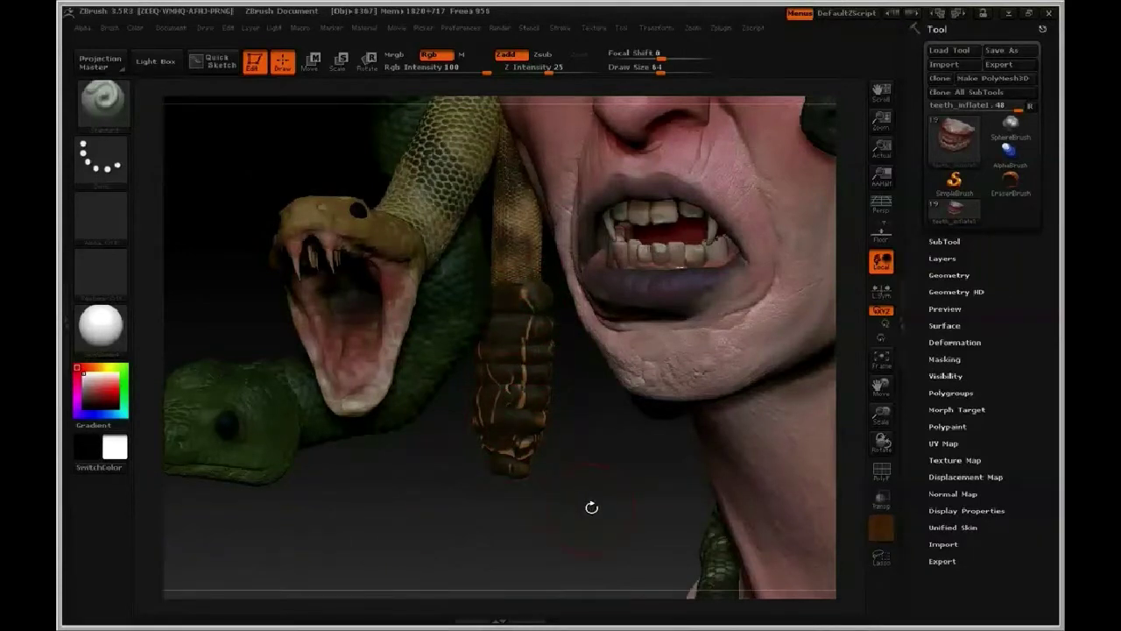
pyautogui.keyDown('alt'); pyautogui.moveTo(601, 515); pyautogui.dragTo(397, 361); pyautogui.keyUp('alt')
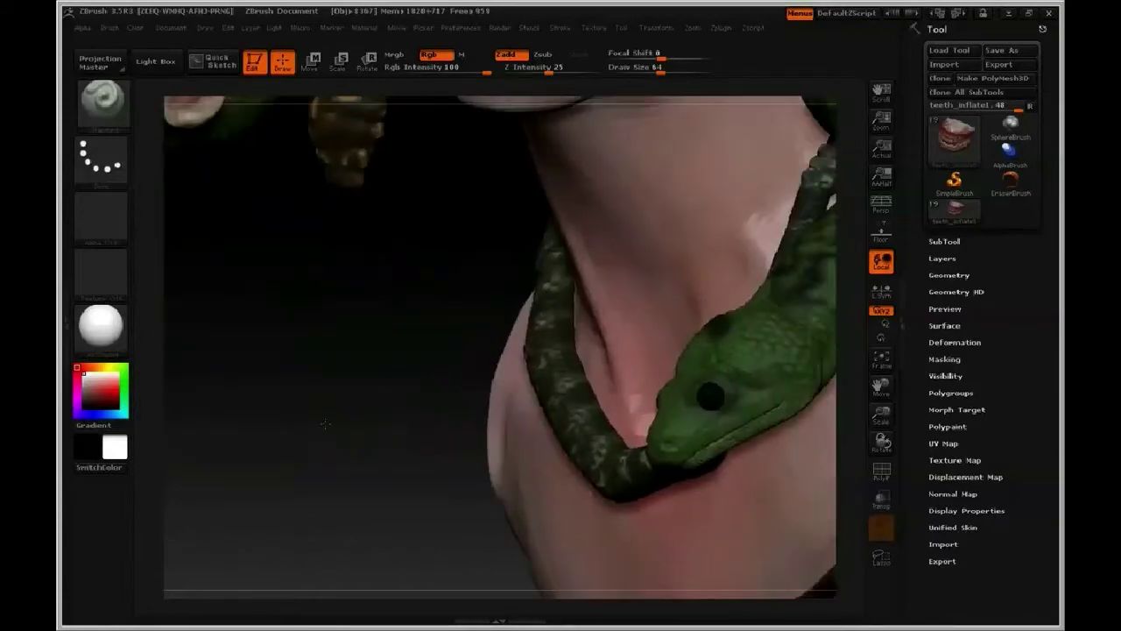
pyautogui.moveTo(325, 424); pyautogui.dragTo(351, 427)
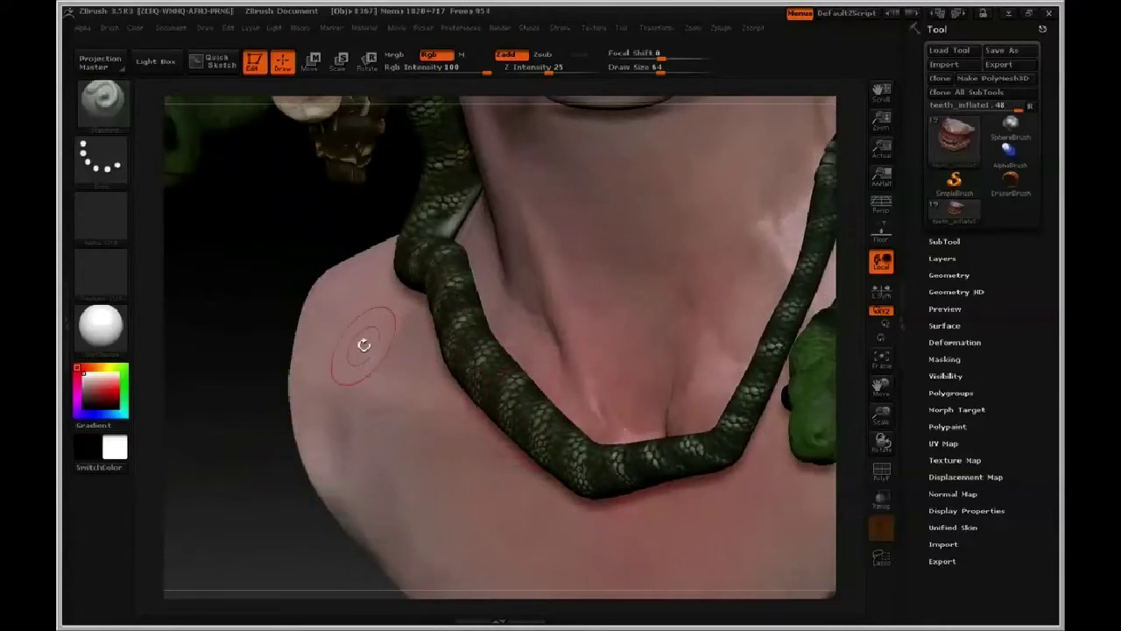
# Step: Load the speckled Alpha 23 as the brush alpha for the Standard brush
pyautogui.click(98, 187)
pyautogui.click(103, 215)
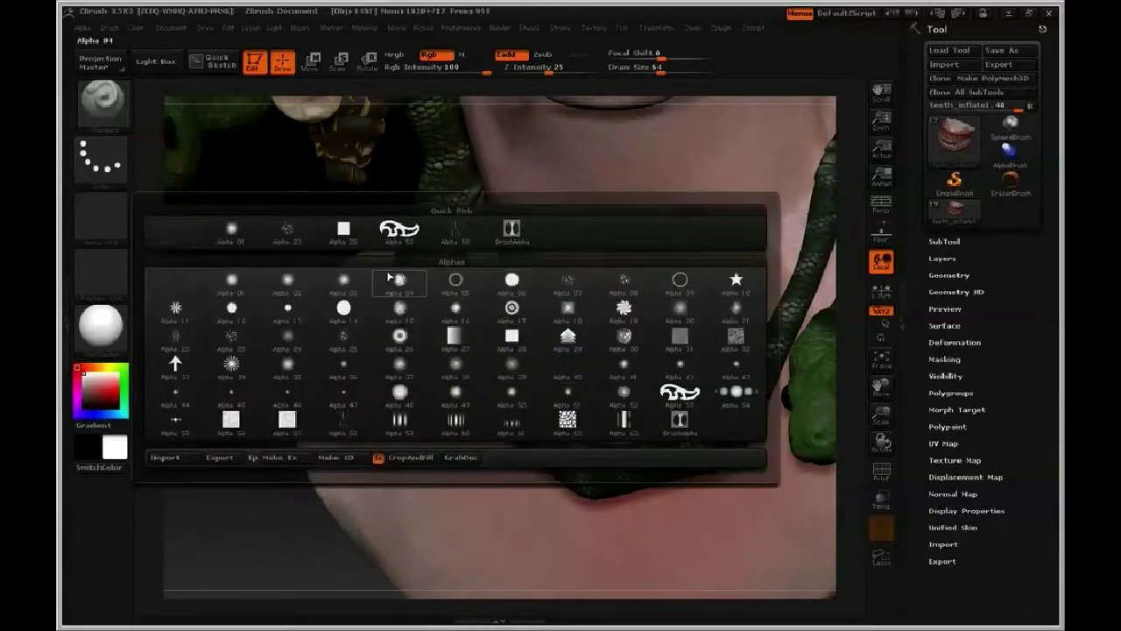
pyautogui.click(288, 229)
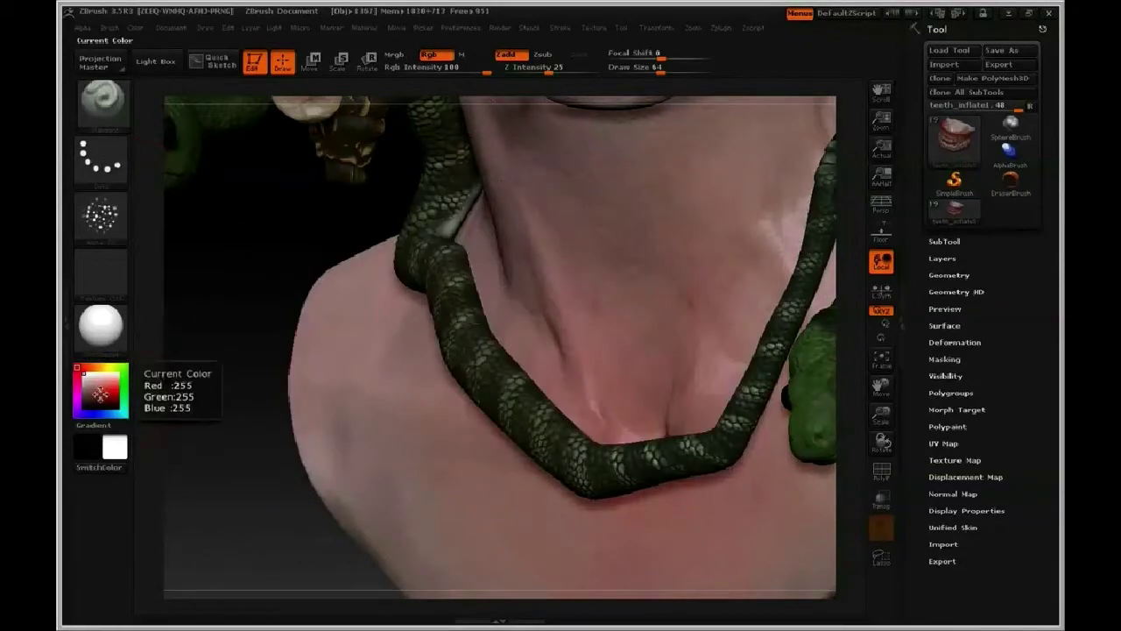
# Step: Sample a muted grey-green from the neck snake as the main colour and a near-black olive as the secondary colour
pyautogui.click(115, 387)
pyautogui.moveTo(115, 387); pyautogui.dragTo(481, 361)
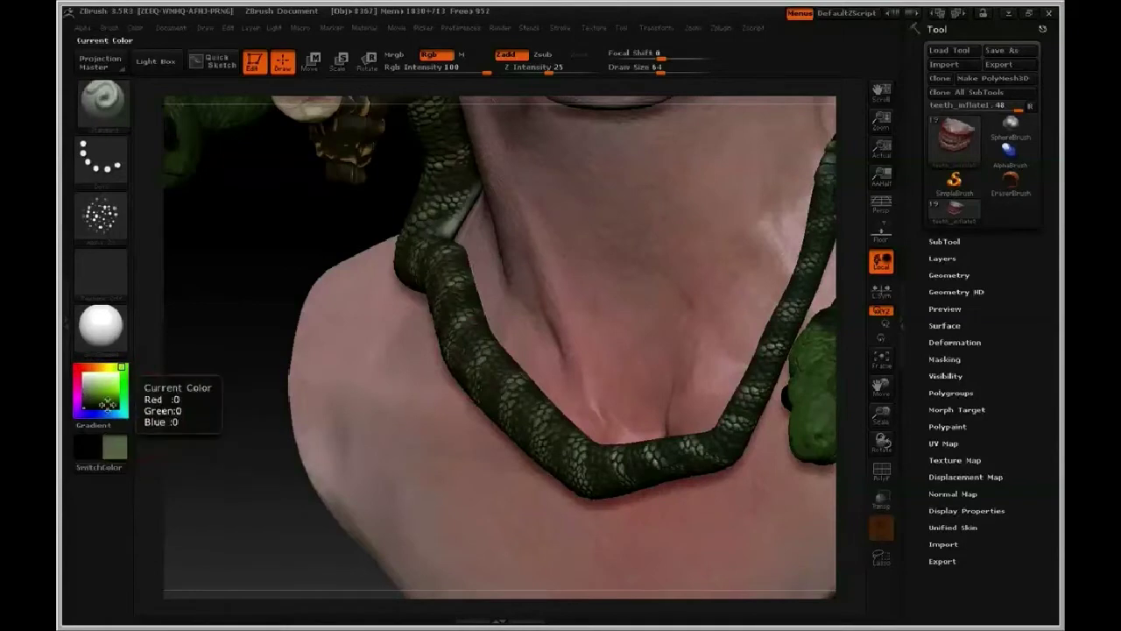
pyautogui.moveTo(104, 399); pyautogui.dragTo(477, 391)
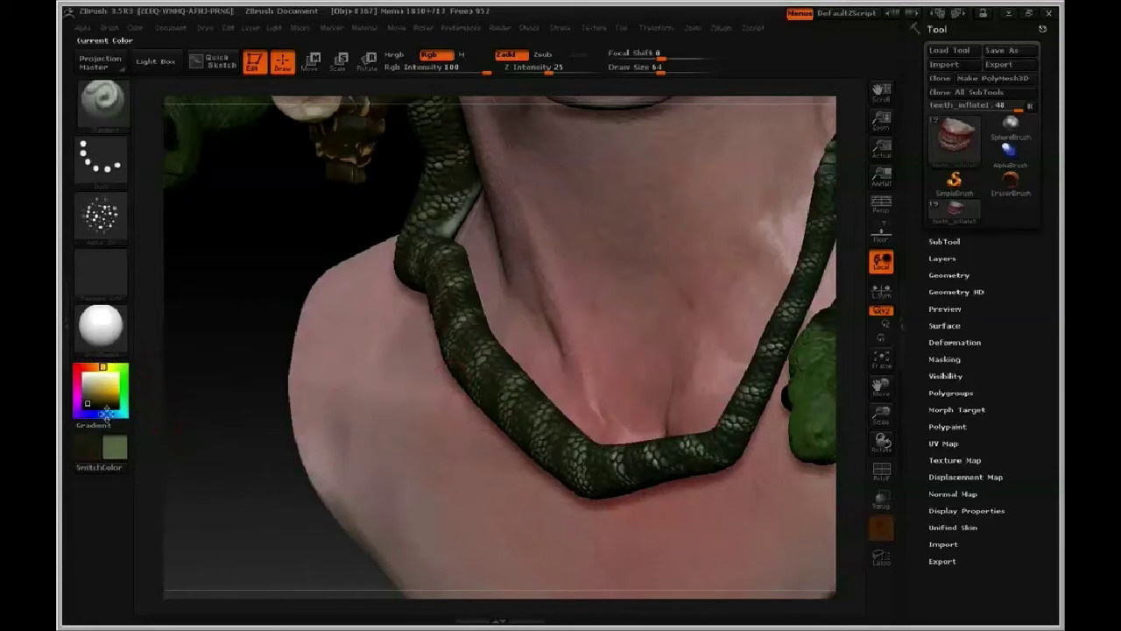
pyautogui.click(89, 405)
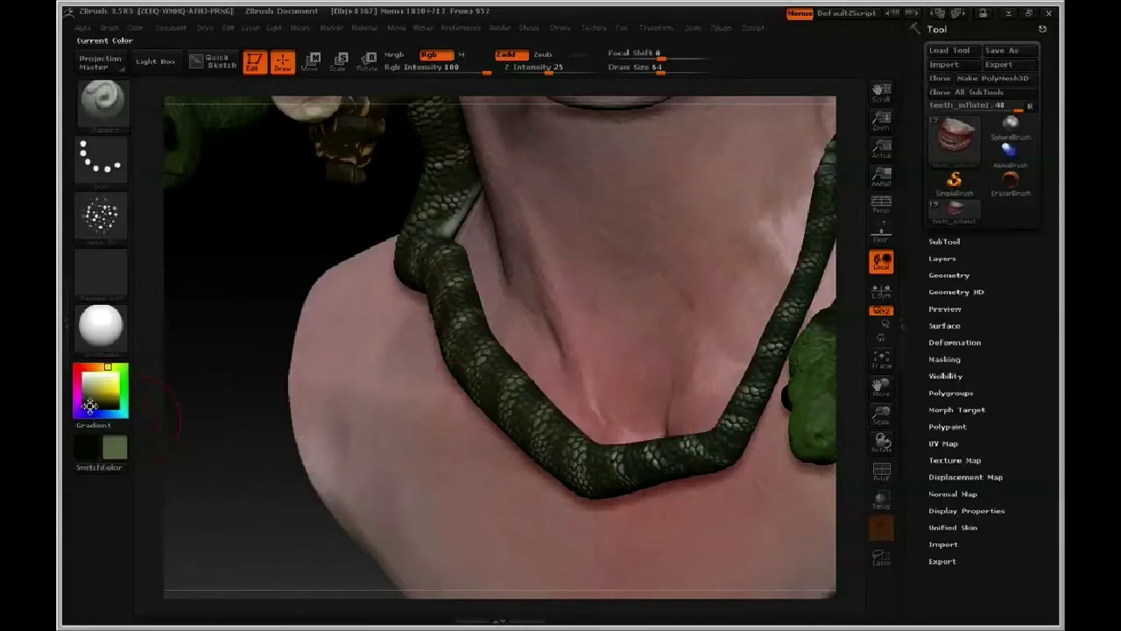
pyautogui.click(114, 447)
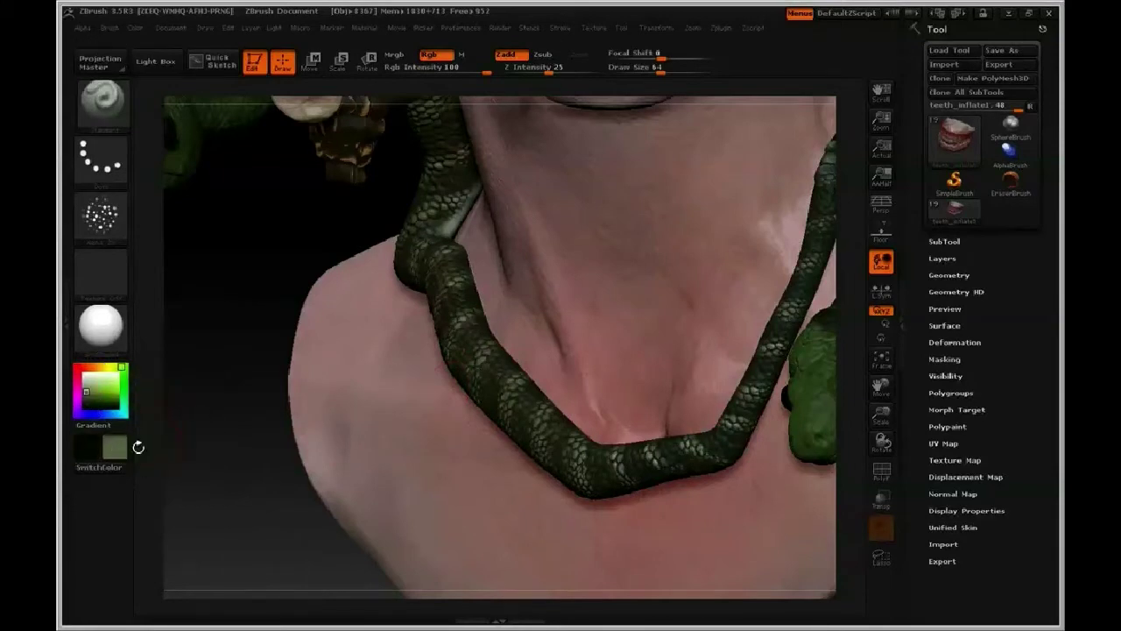
# Step: Set the brush to a draw size of 38 with Zadd off and Gradient colour blending on
pyautogui.press('s')
pyautogui.moveTo(540, 412); pyautogui.dragTo(526, 411)
pyautogui.click(515, 60)
pyautogui.click(109, 433)
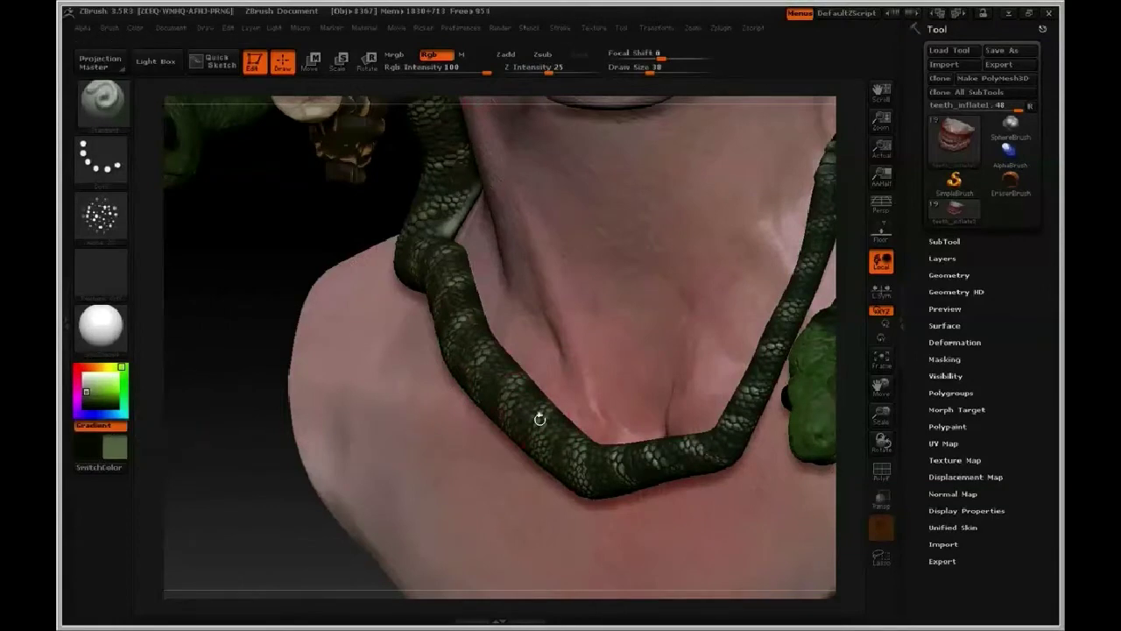
# Step: Make the neck snake's Skin_snakes_zsp subtool active and lighten the main colour to a pale green
pyautogui.moveTo(541, 415); pyautogui.dragTo(574, 448, button='right')
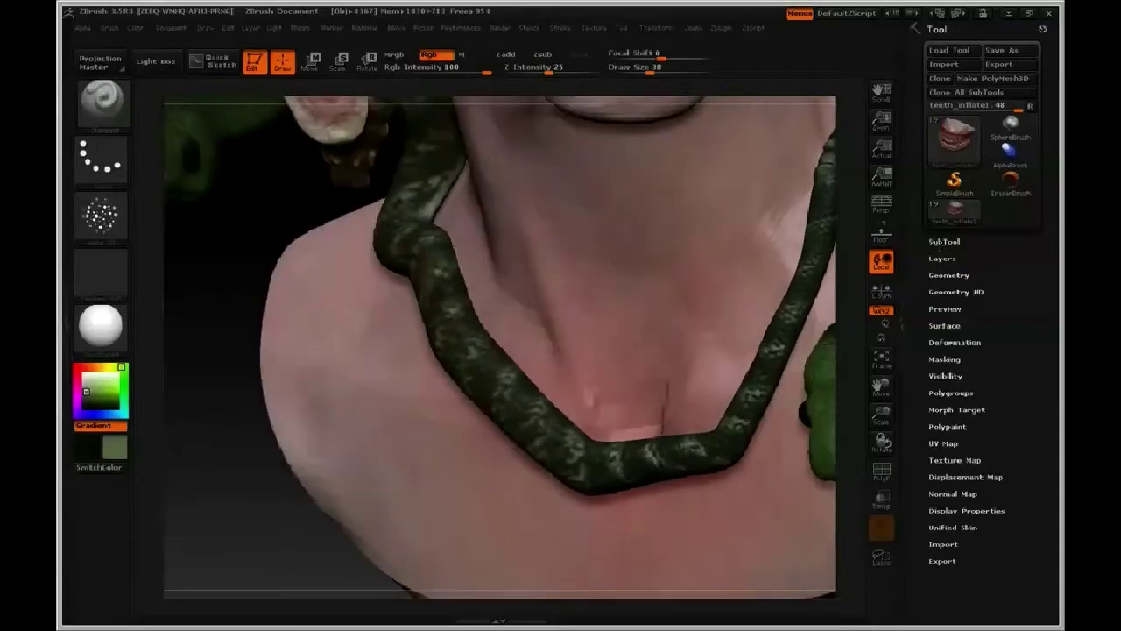
pyautogui.click(945, 241)
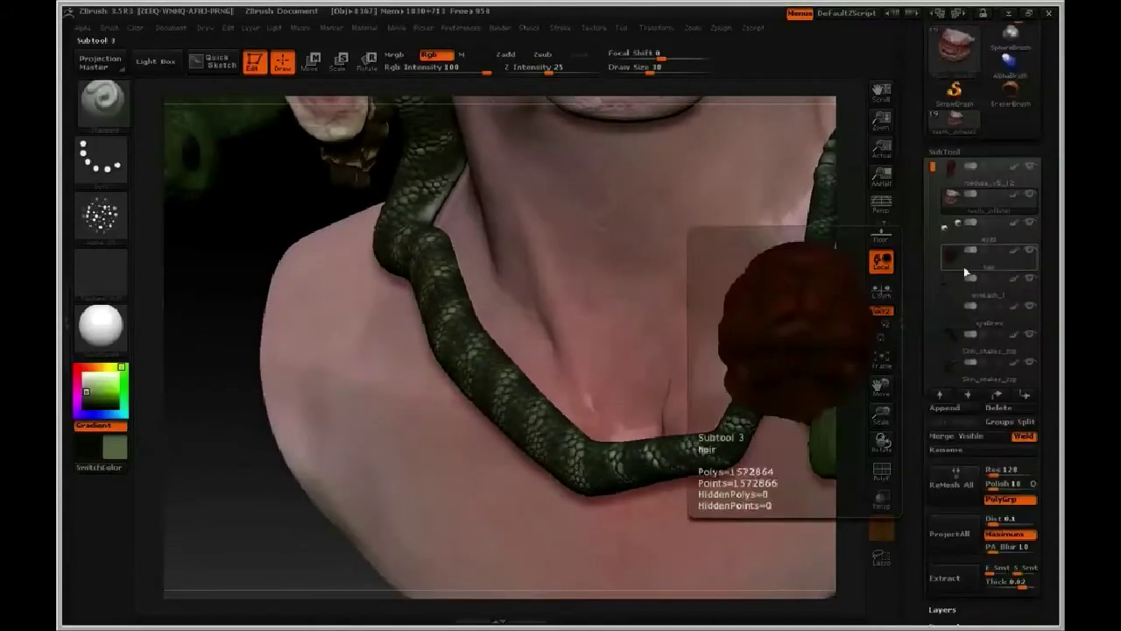
pyautogui.moveTo(932, 175); pyautogui.dragTo(932, 230)
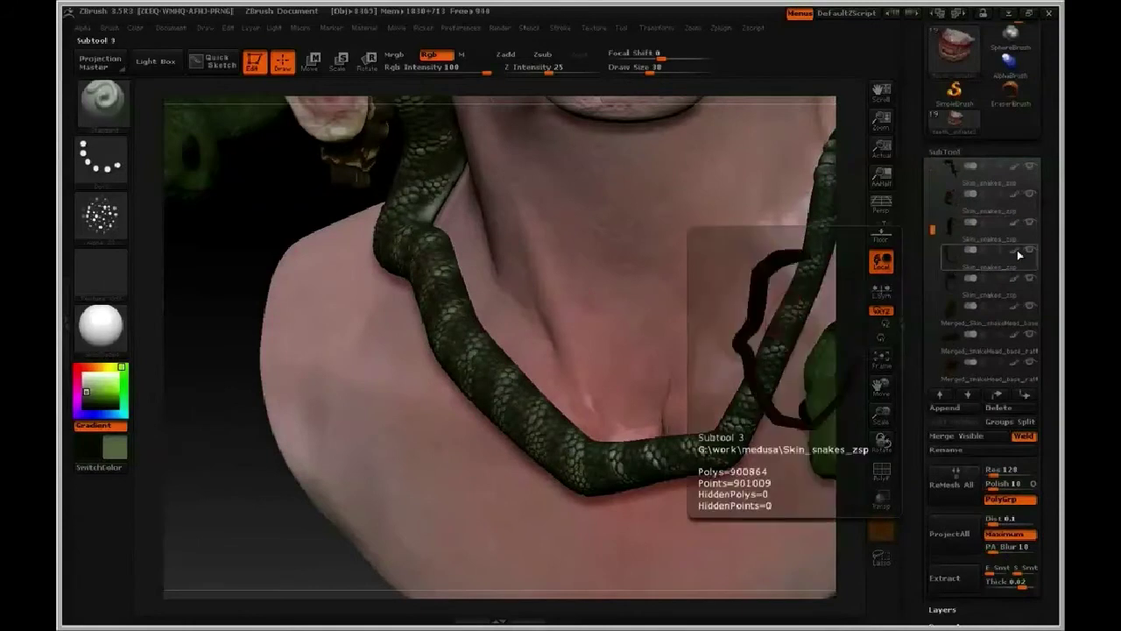
pyautogui.click(1010, 258)
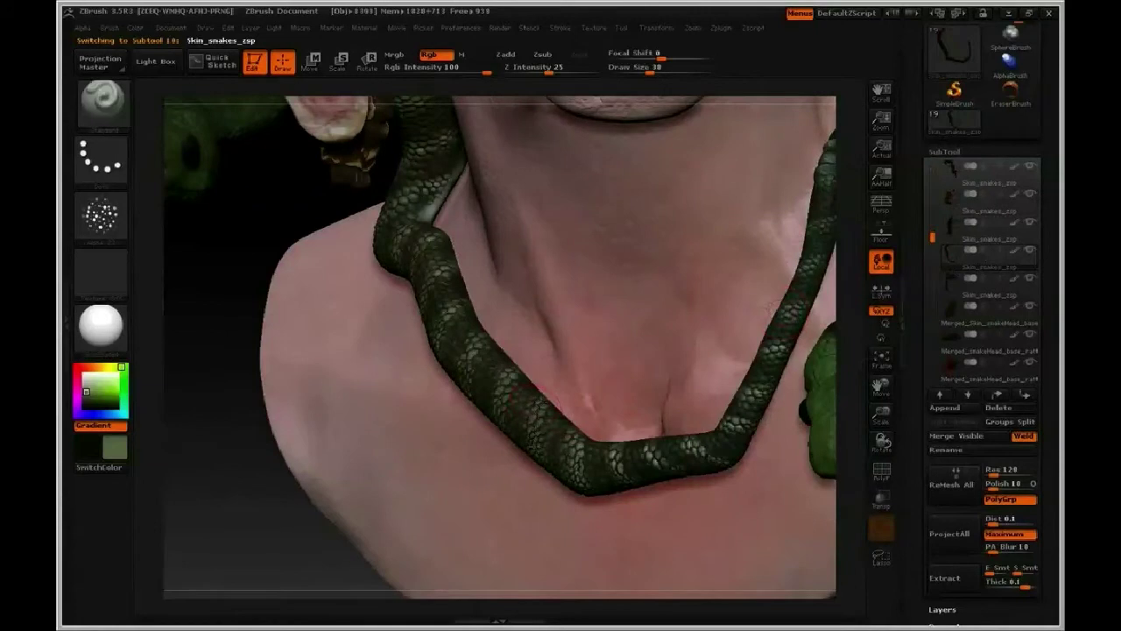
pyautogui.click(92, 378)
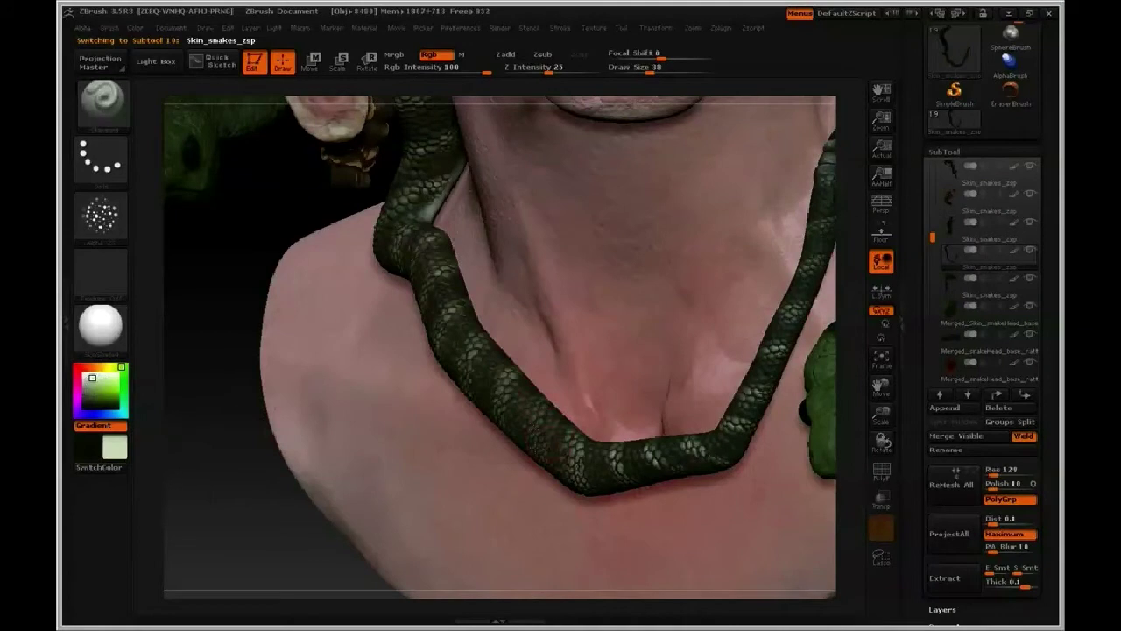